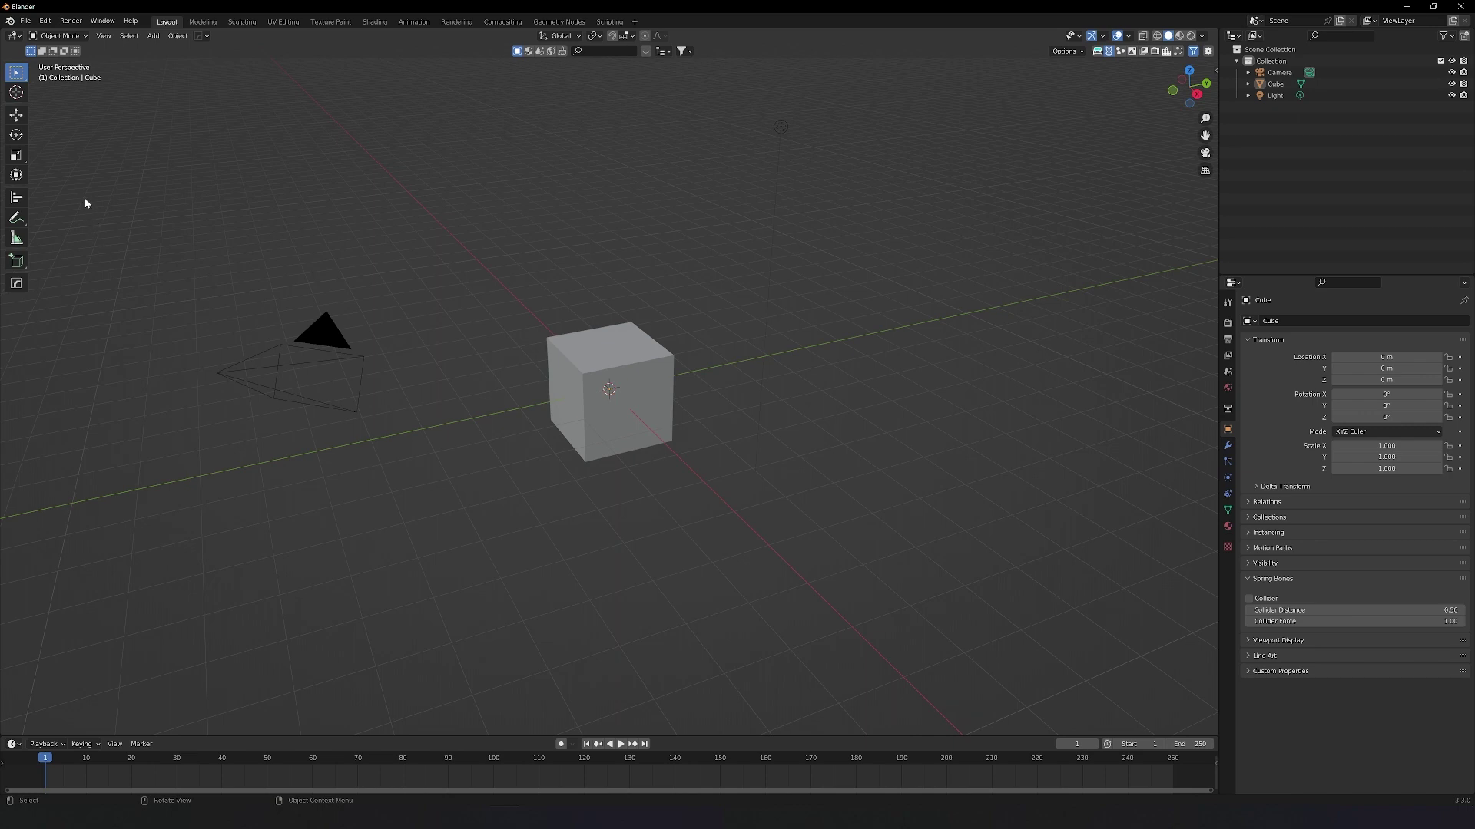
# Search the Add-ons list in Preferences for 'node wr' to find Node Wrangler
pyautogui.click(48, 21)
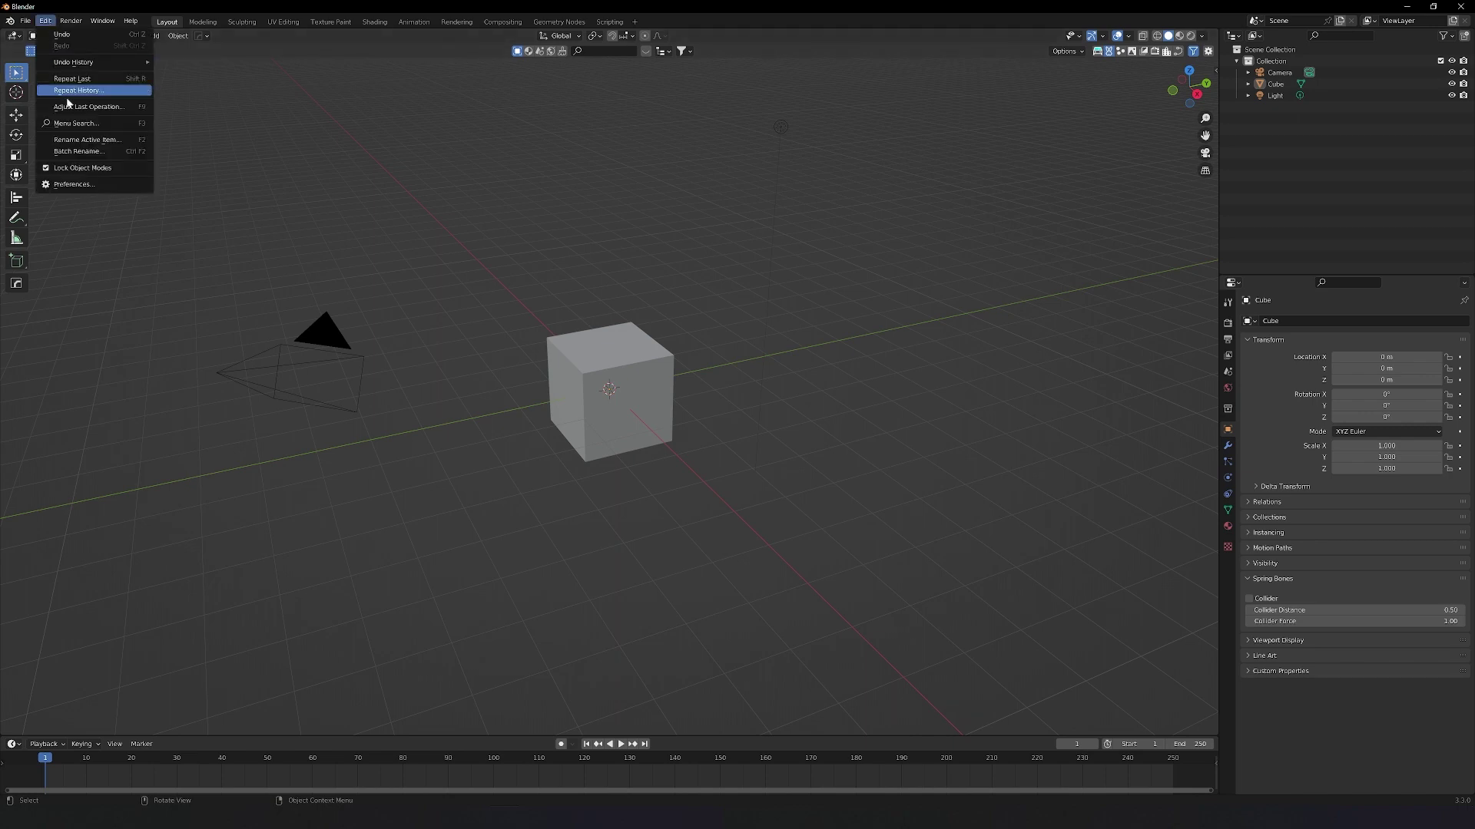
pyautogui.click(94, 186)
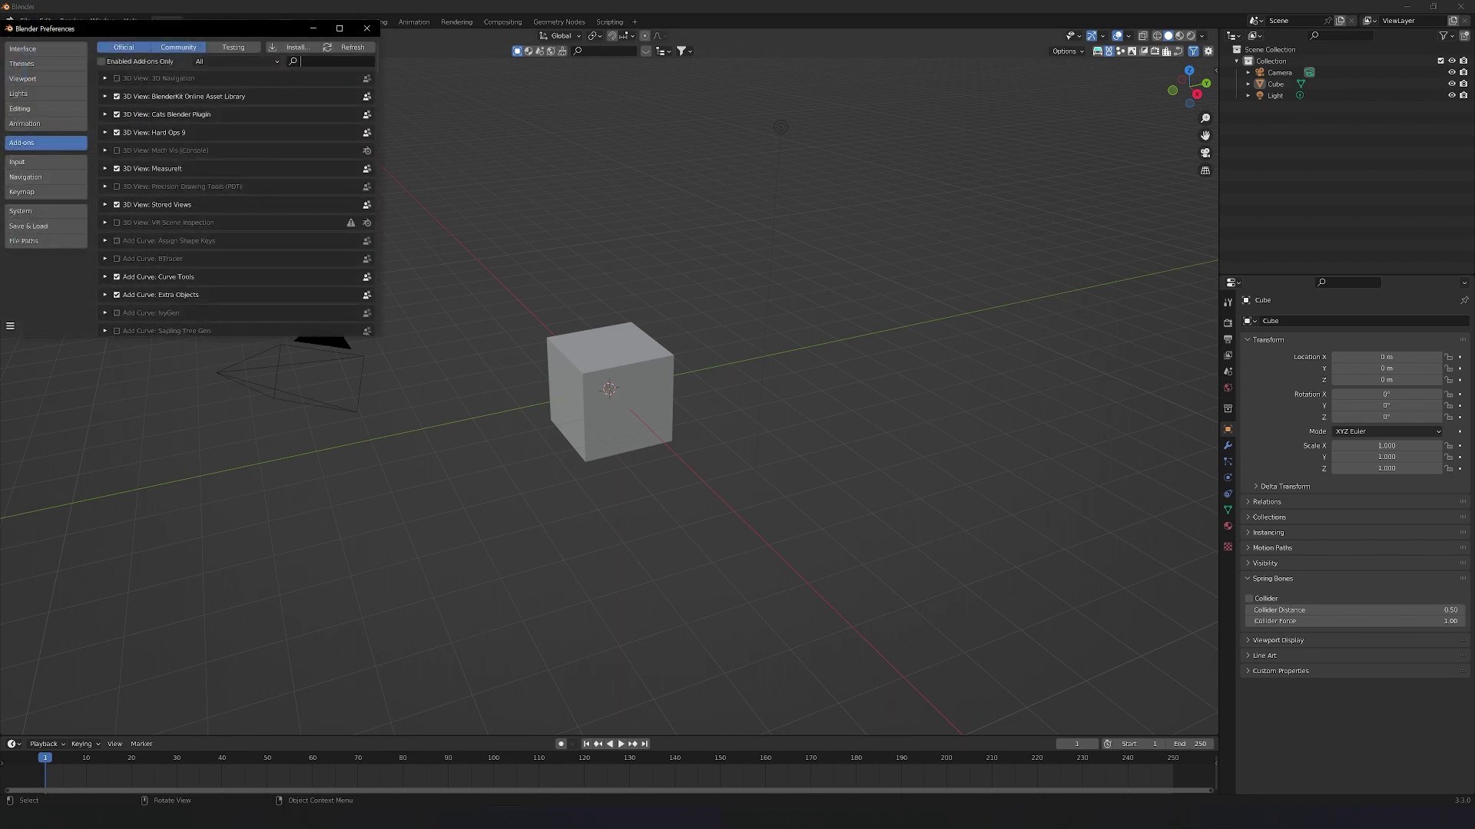
pyautogui.write('node wr')
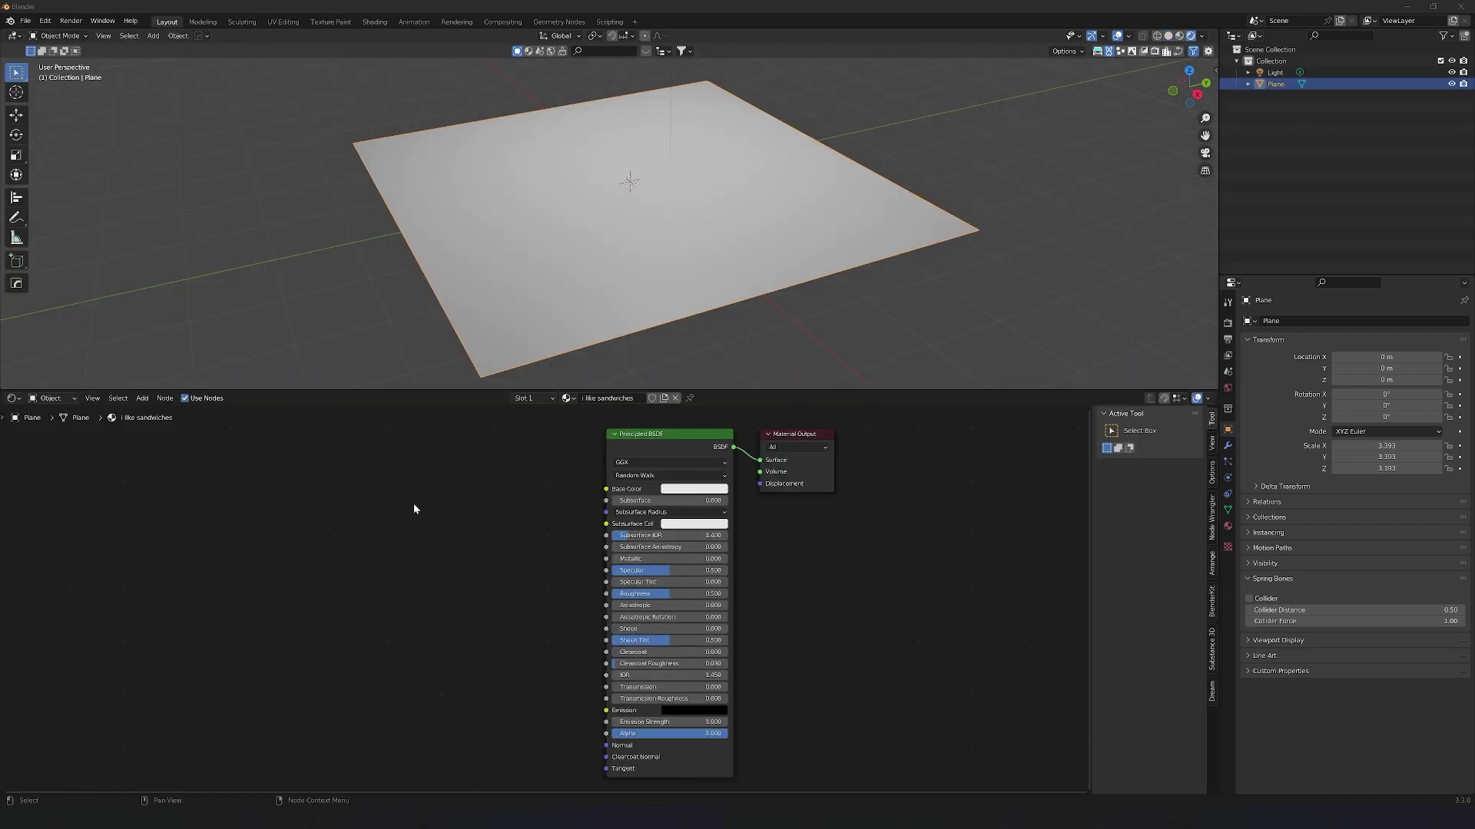
# Add a Noise Texture left of the shader and link its Fac to Base Color
pyautogui.click(12, 398)
pyautogui.hotkey('shift', 'a')
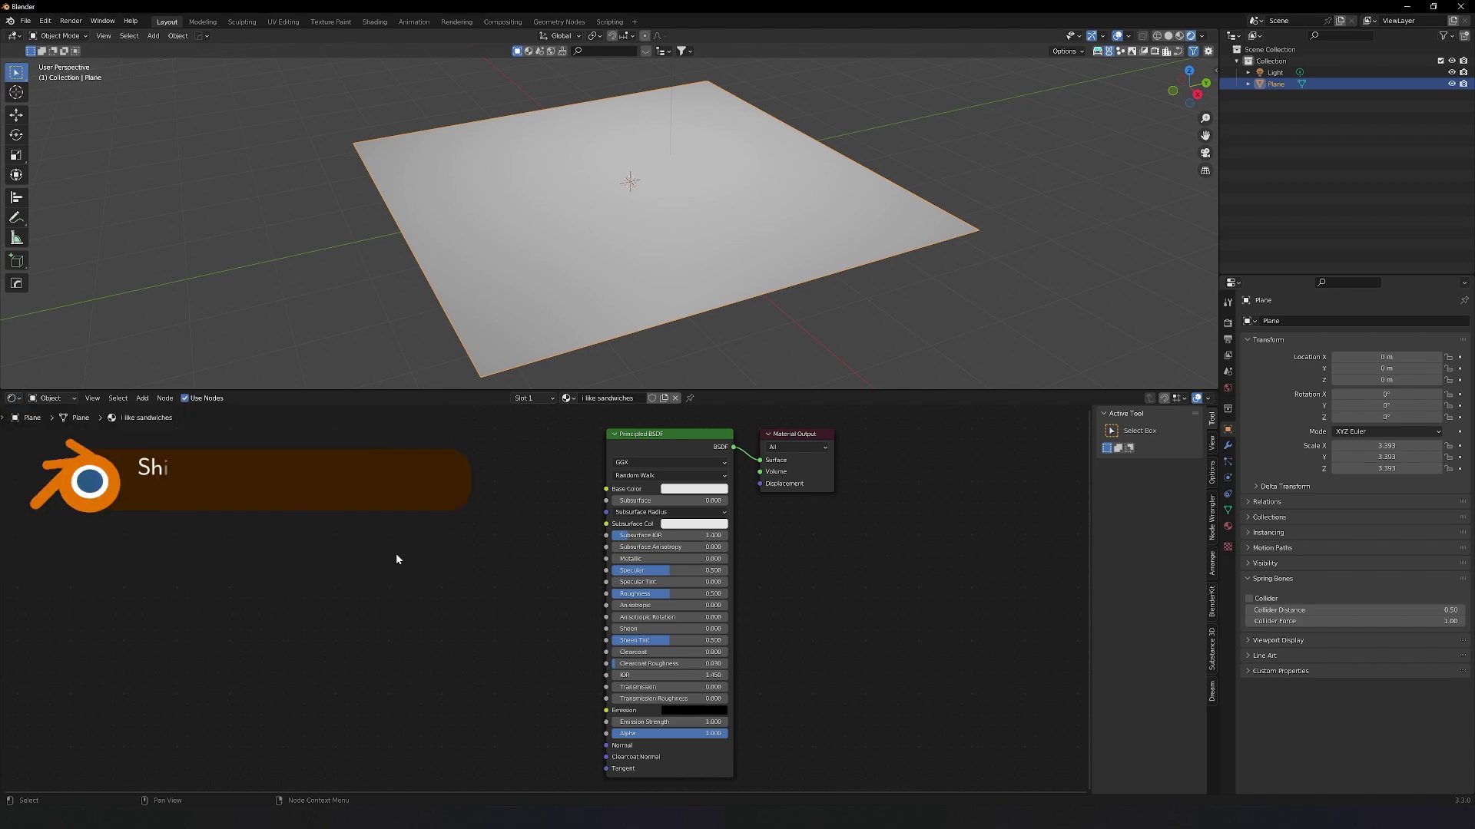
pyautogui.write('noise te')
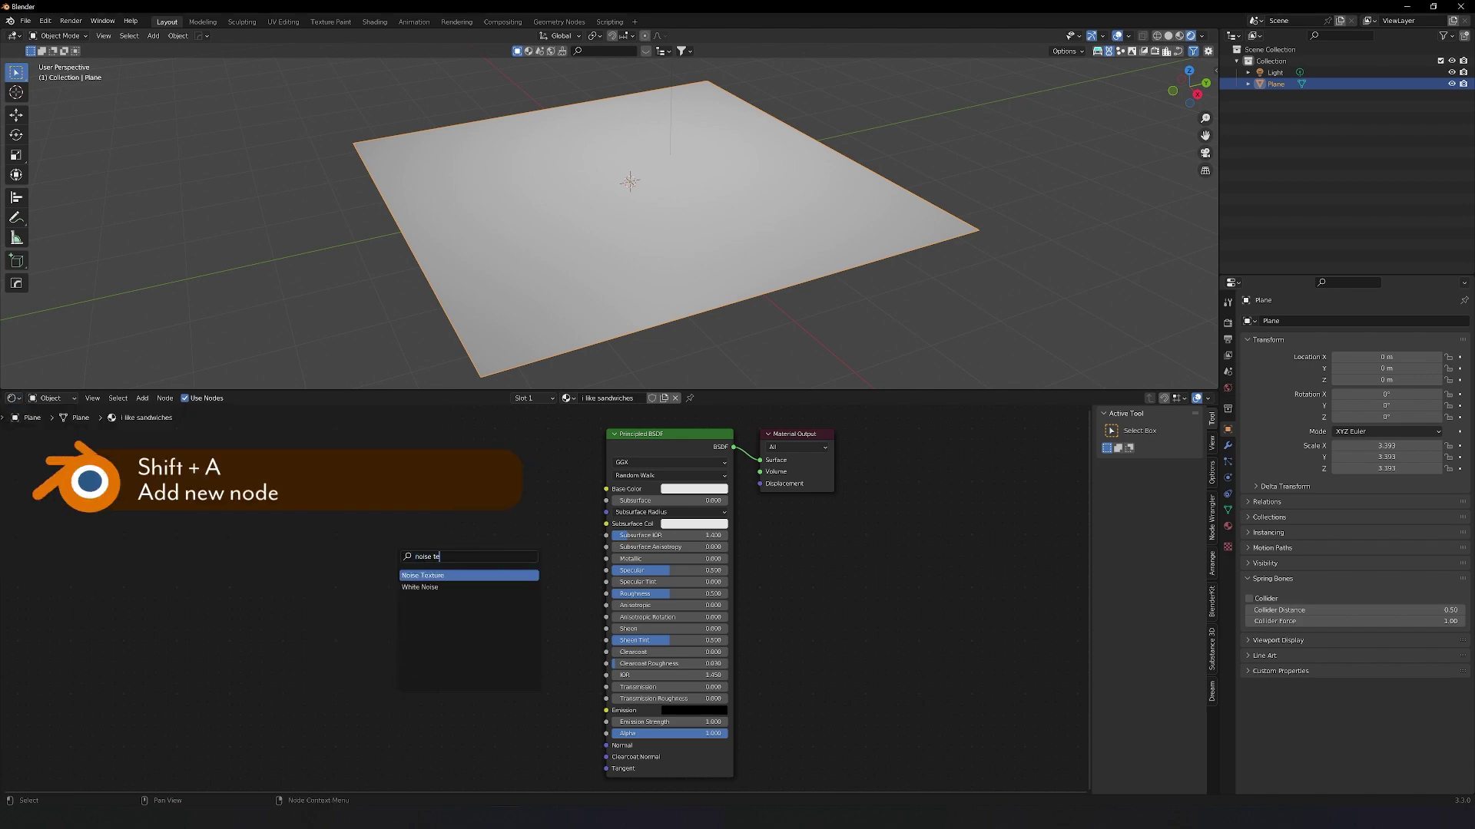
pyautogui.press('Return')
pyautogui.click(481, 454)
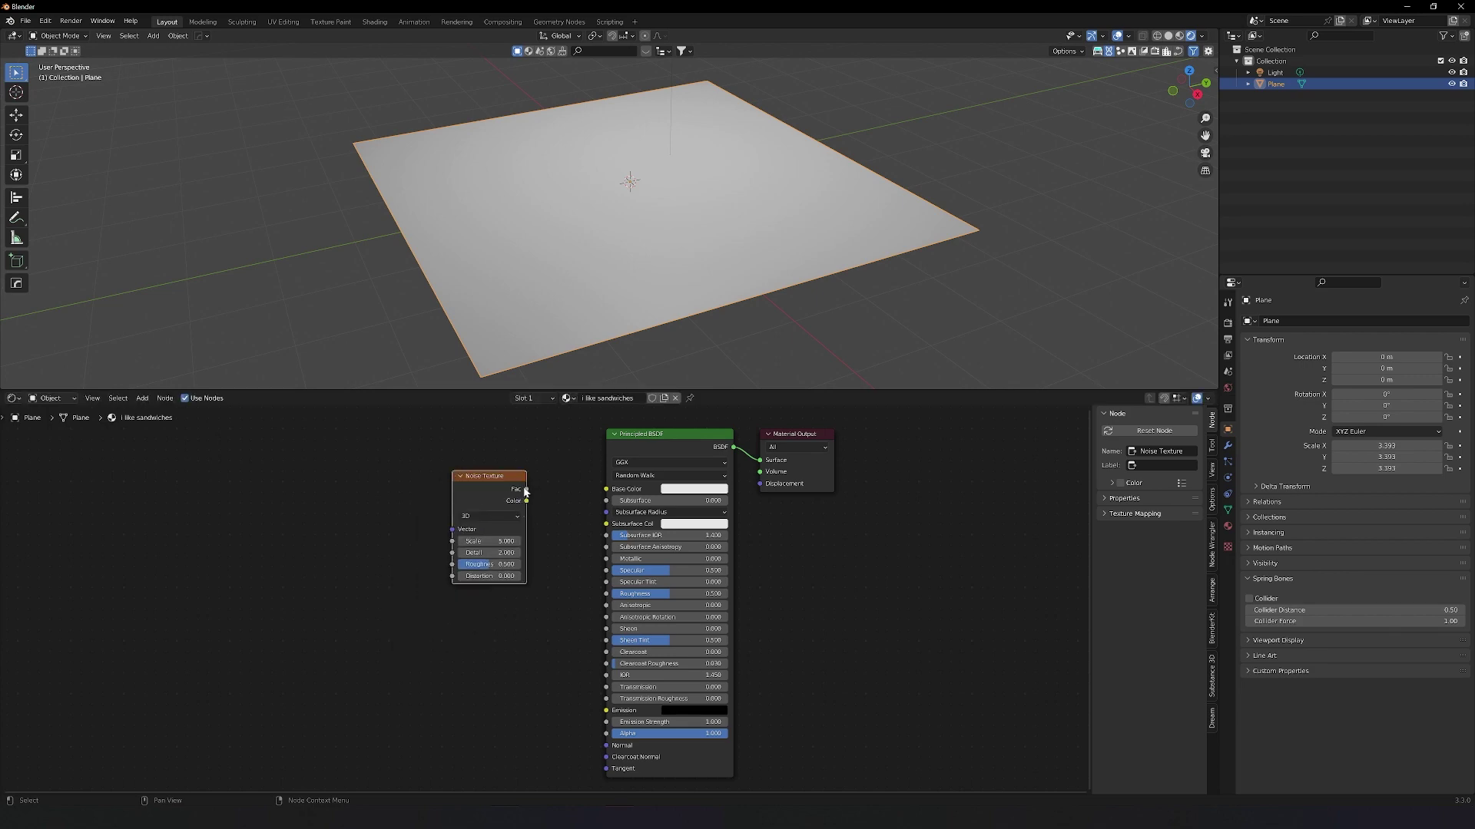
pyautogui.moveTo(525, 491); pyautogui.dragTo(606, 490)
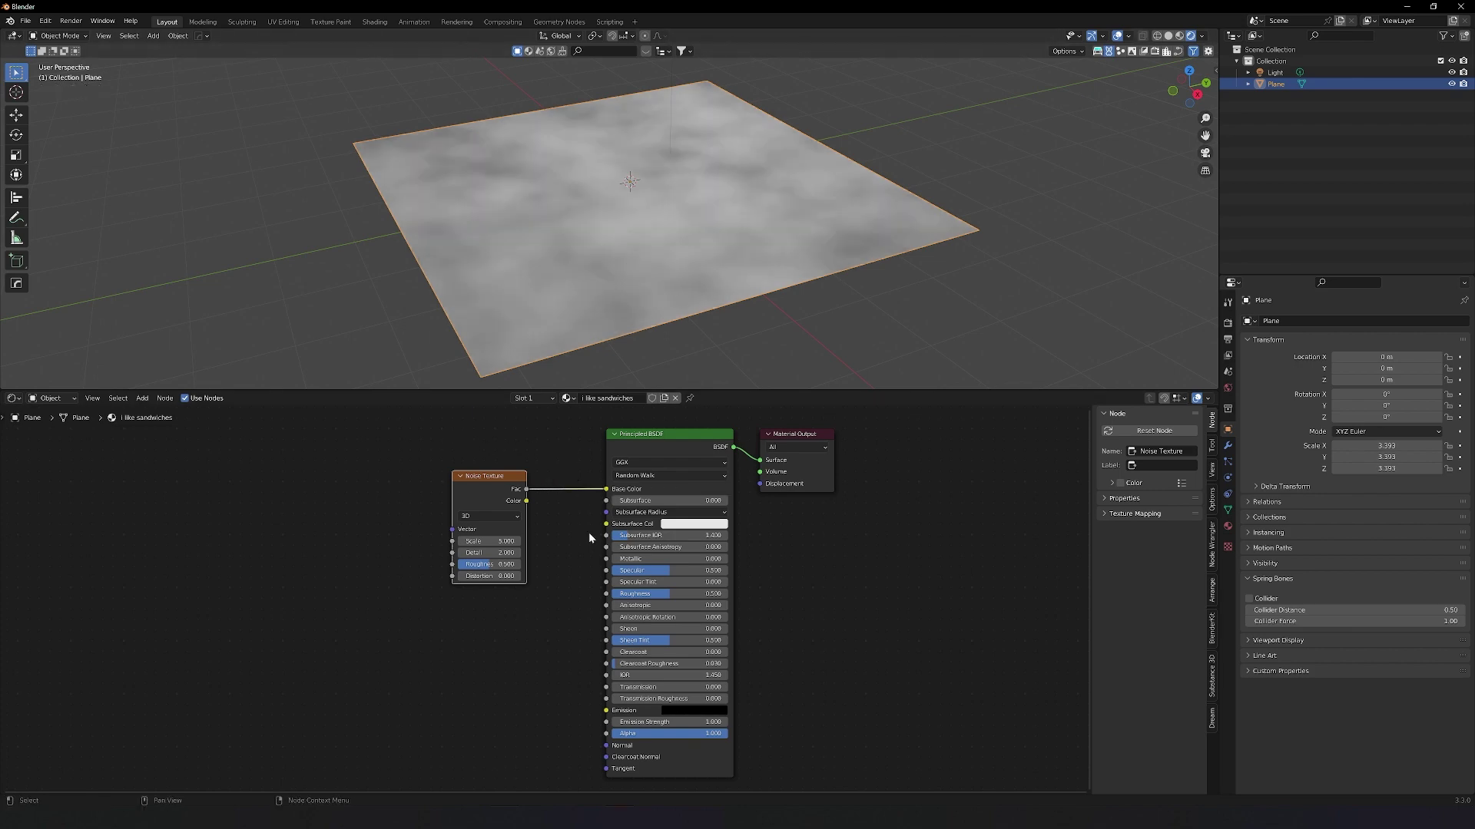
# Keep the noise 3D with Scale 5, trying Detail 0 and 1 before settling on 2
pyautogui.scroll(3, 555, 513)
pyautogui.click(652, 573)
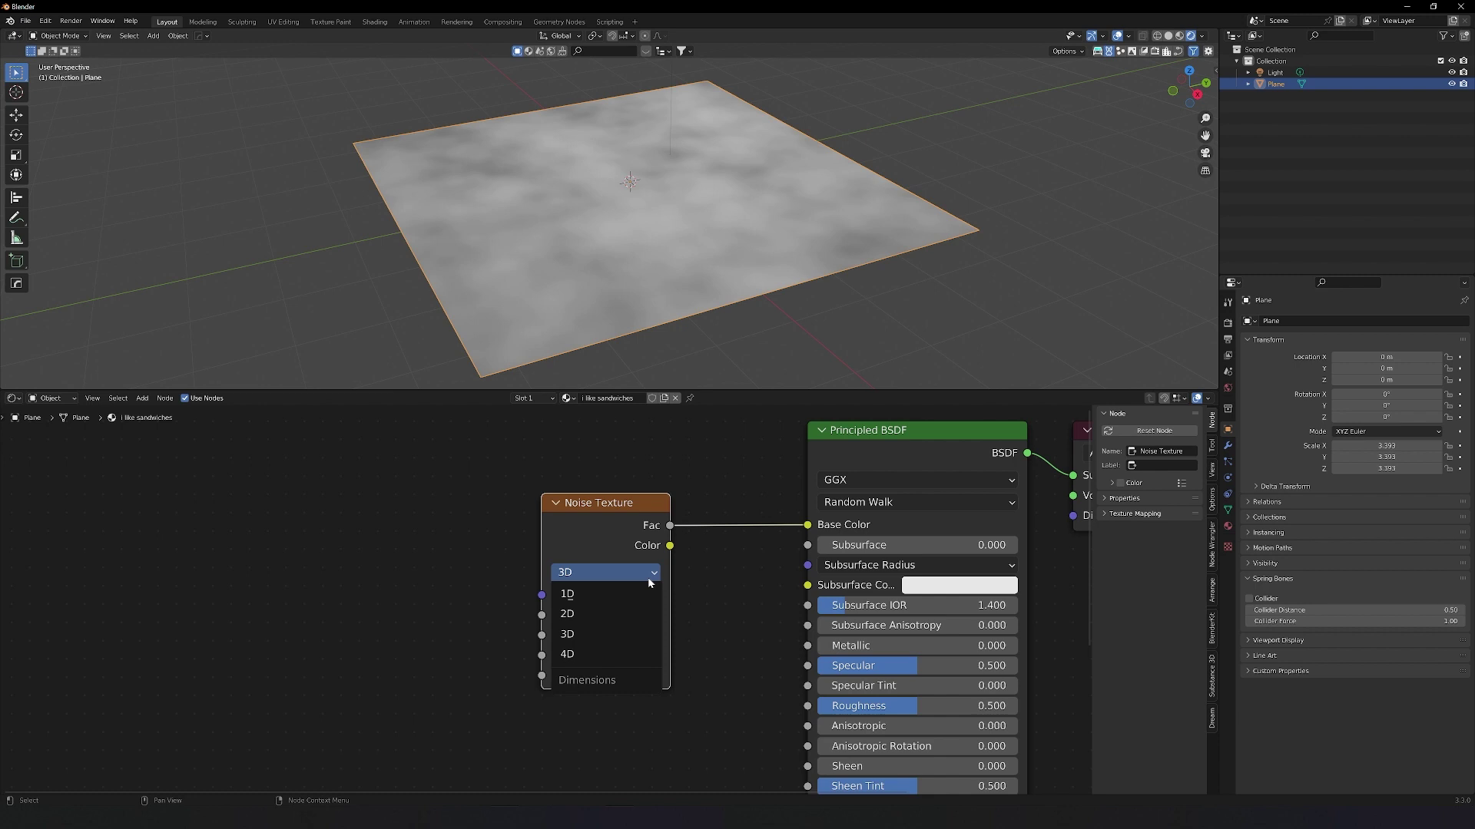
pyautogui.click(630, 670)
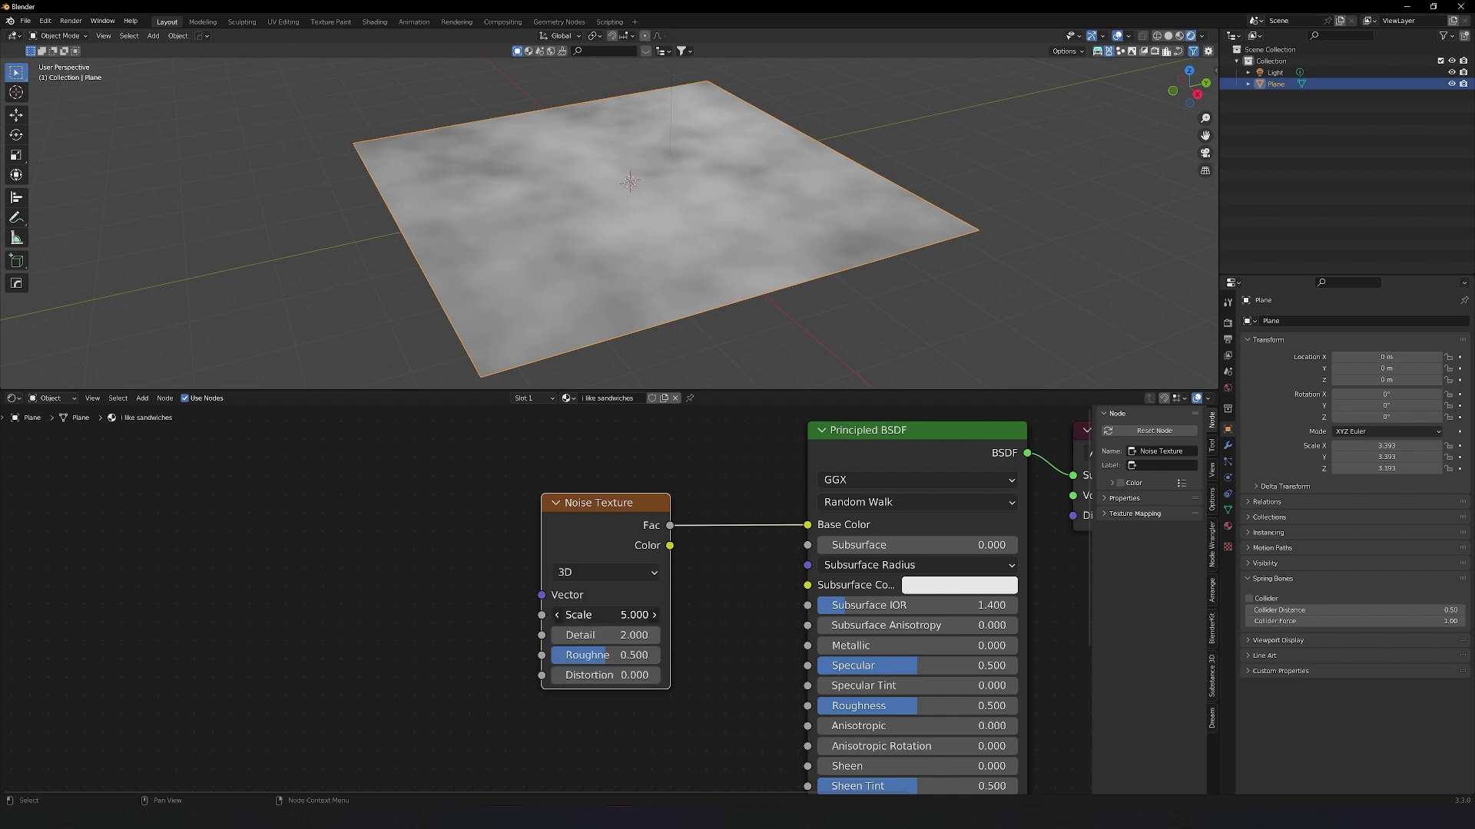
pyautogui.click(556, 615)
pyautogui.click(653, 616)
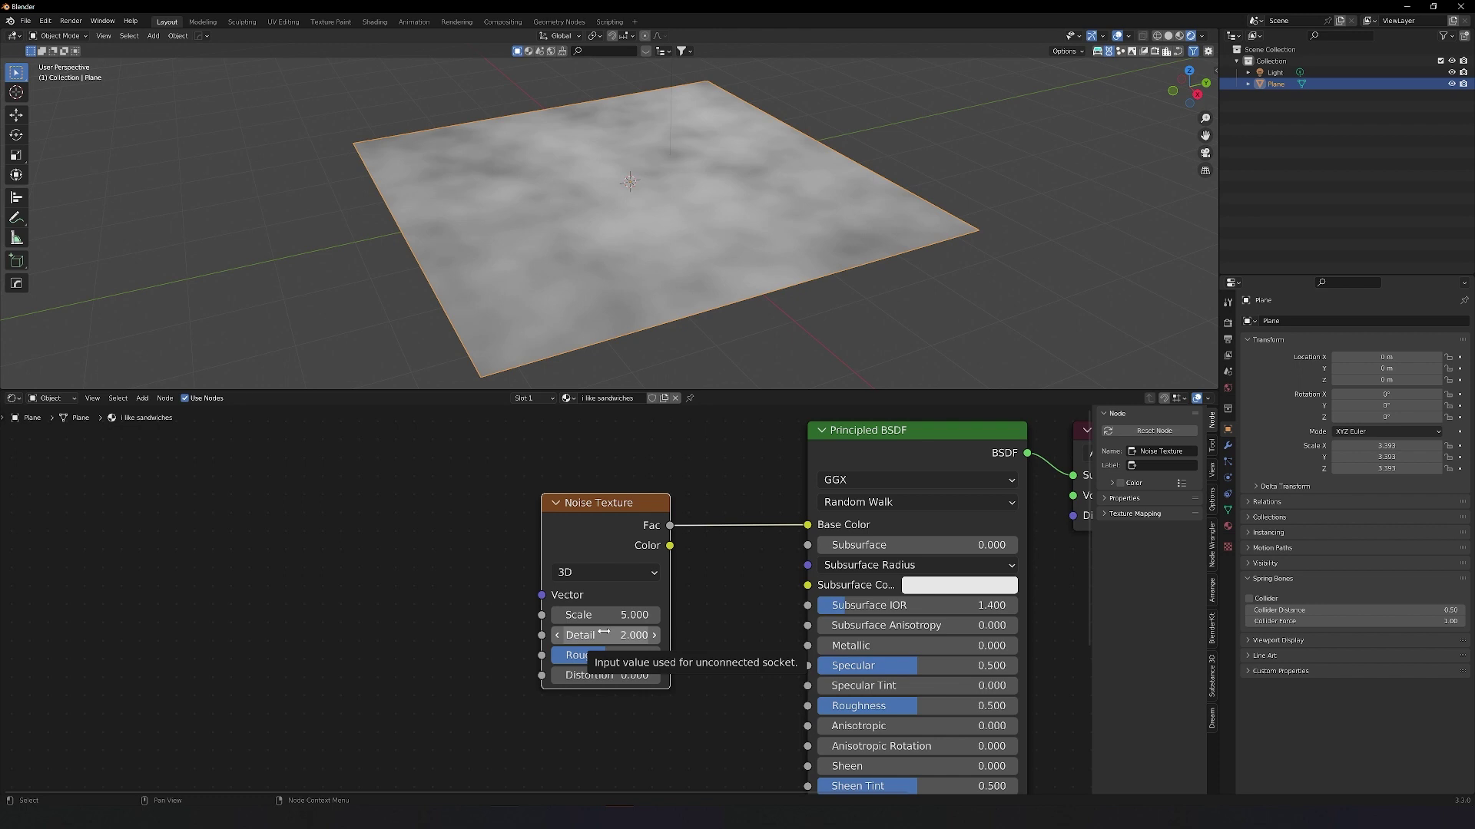
pyautogui.click(604, 635)
pyautogui.write('0')
pyautogui.press('Return')
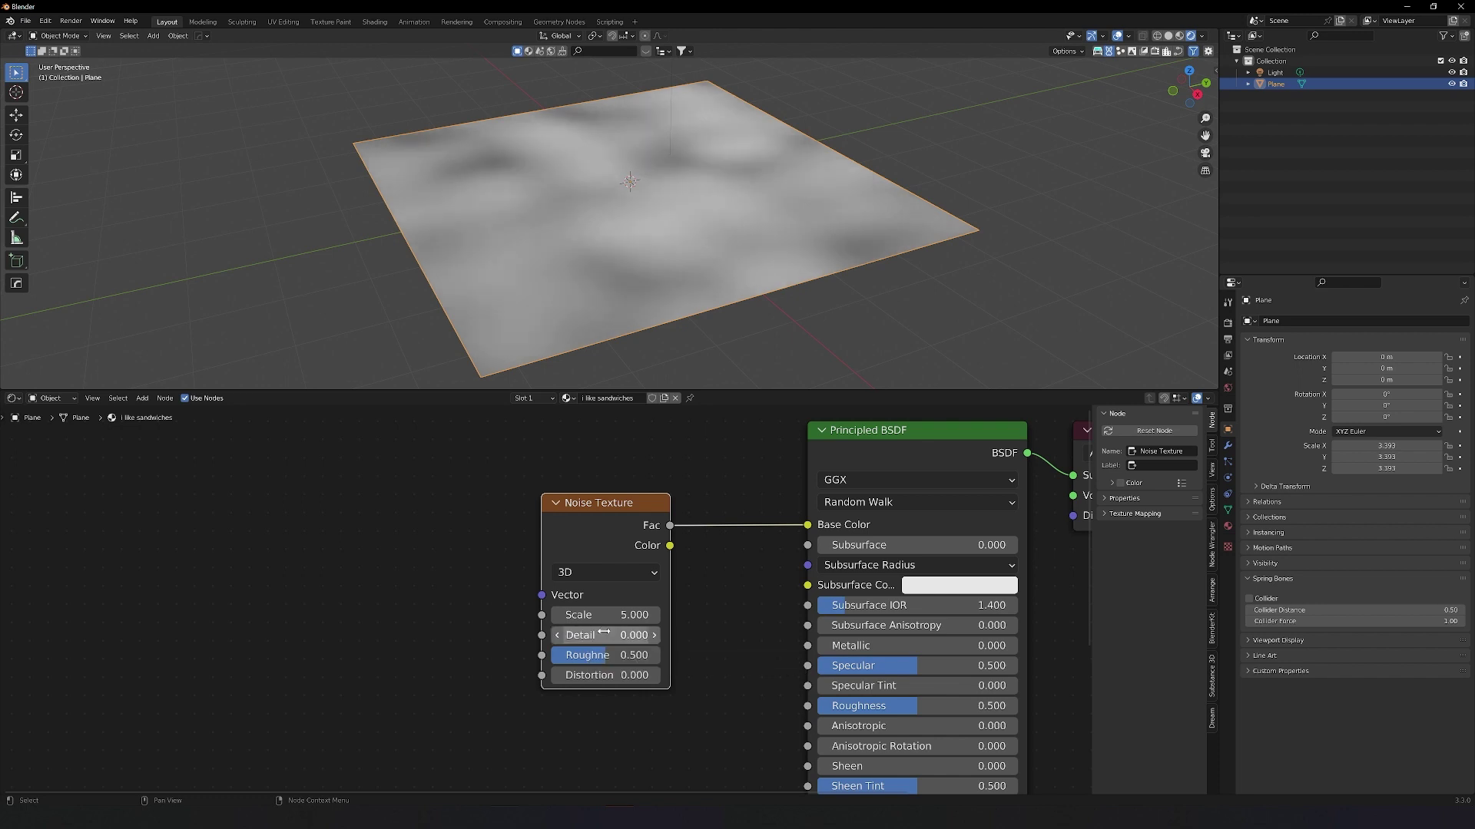
pyautogui.click(591, 635)
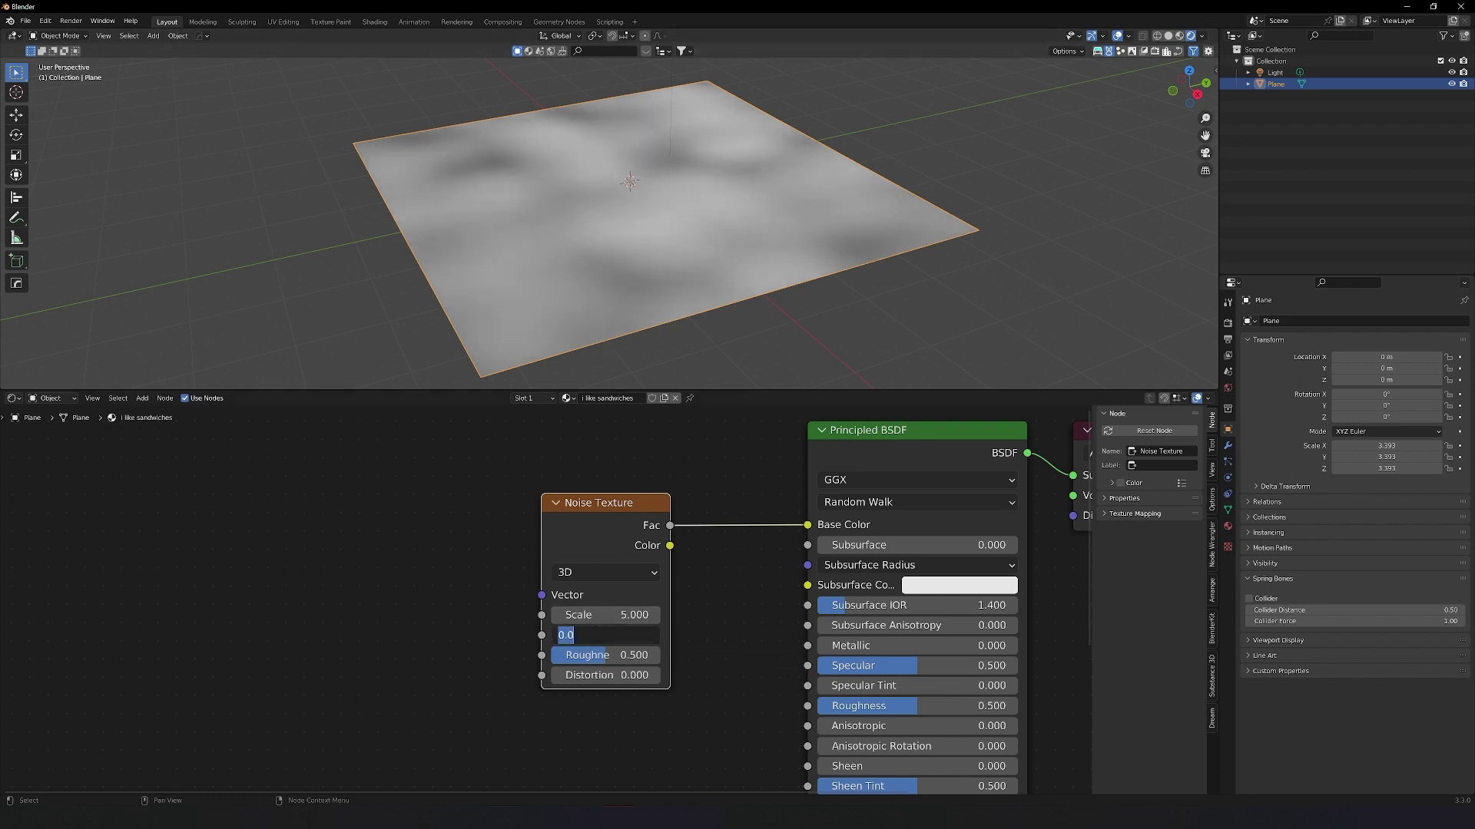
pyautogui.write('1')
pyautogui.press('Return')
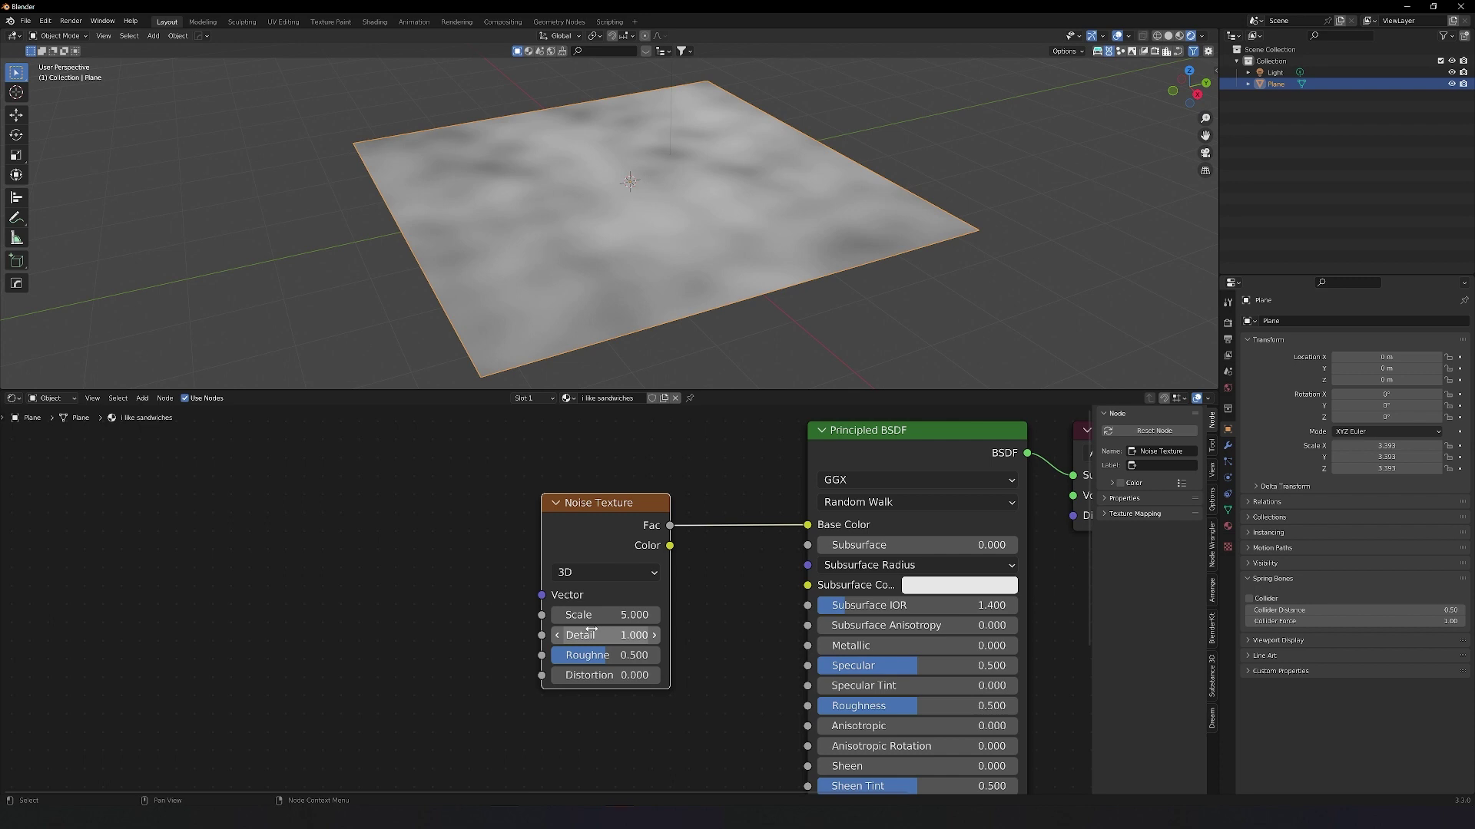
pyautogui.click(591, 634)
pyautogui.write('2')
pyautogui.press('Return')
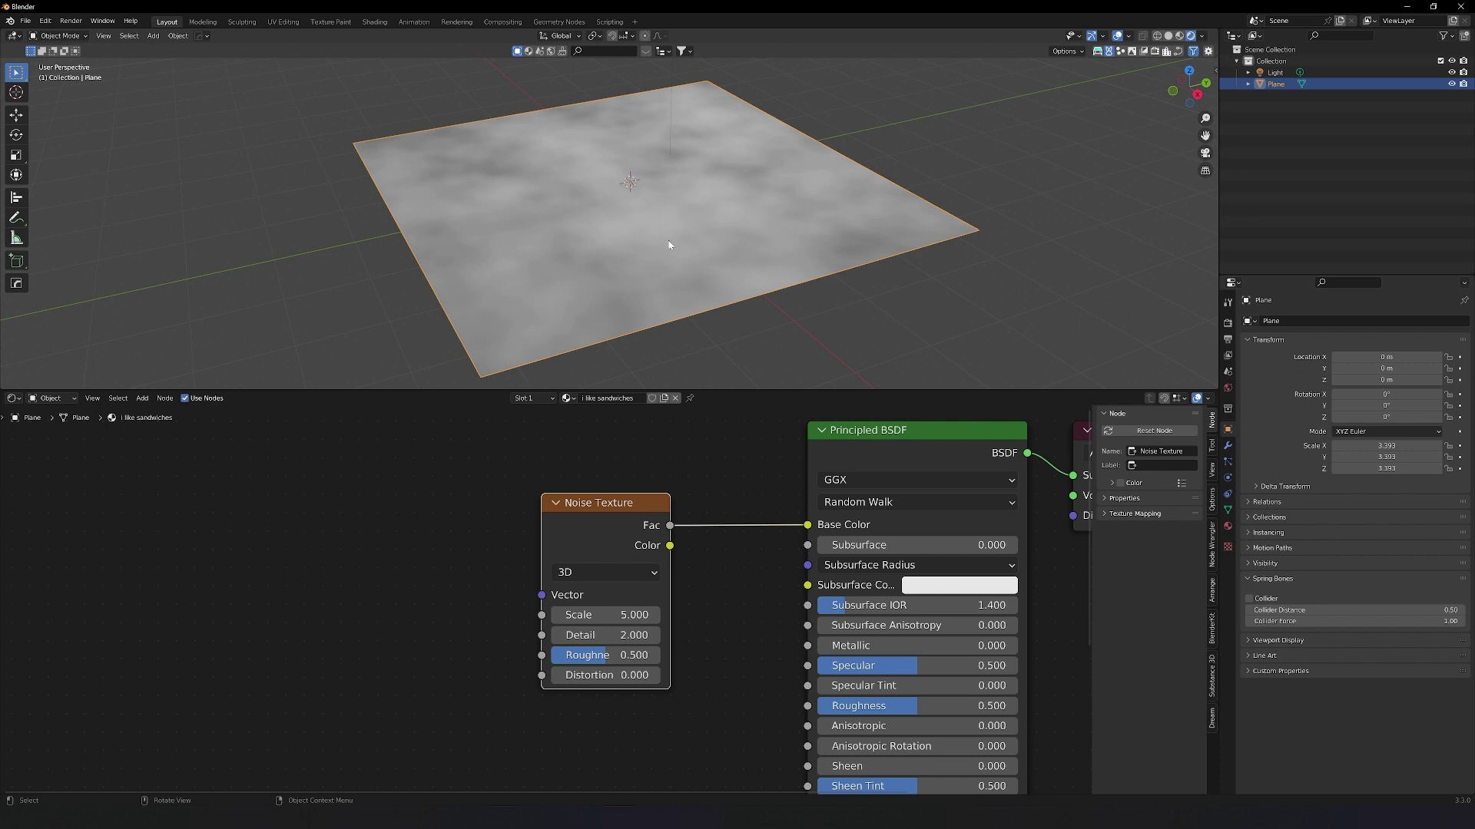
# Try Roughness 1 and 0, restore it to 0.5, and raise Distortion to 2
pyautogui.click(609, 656)
pyautogui.write('1')
pyautogui.press('Return')
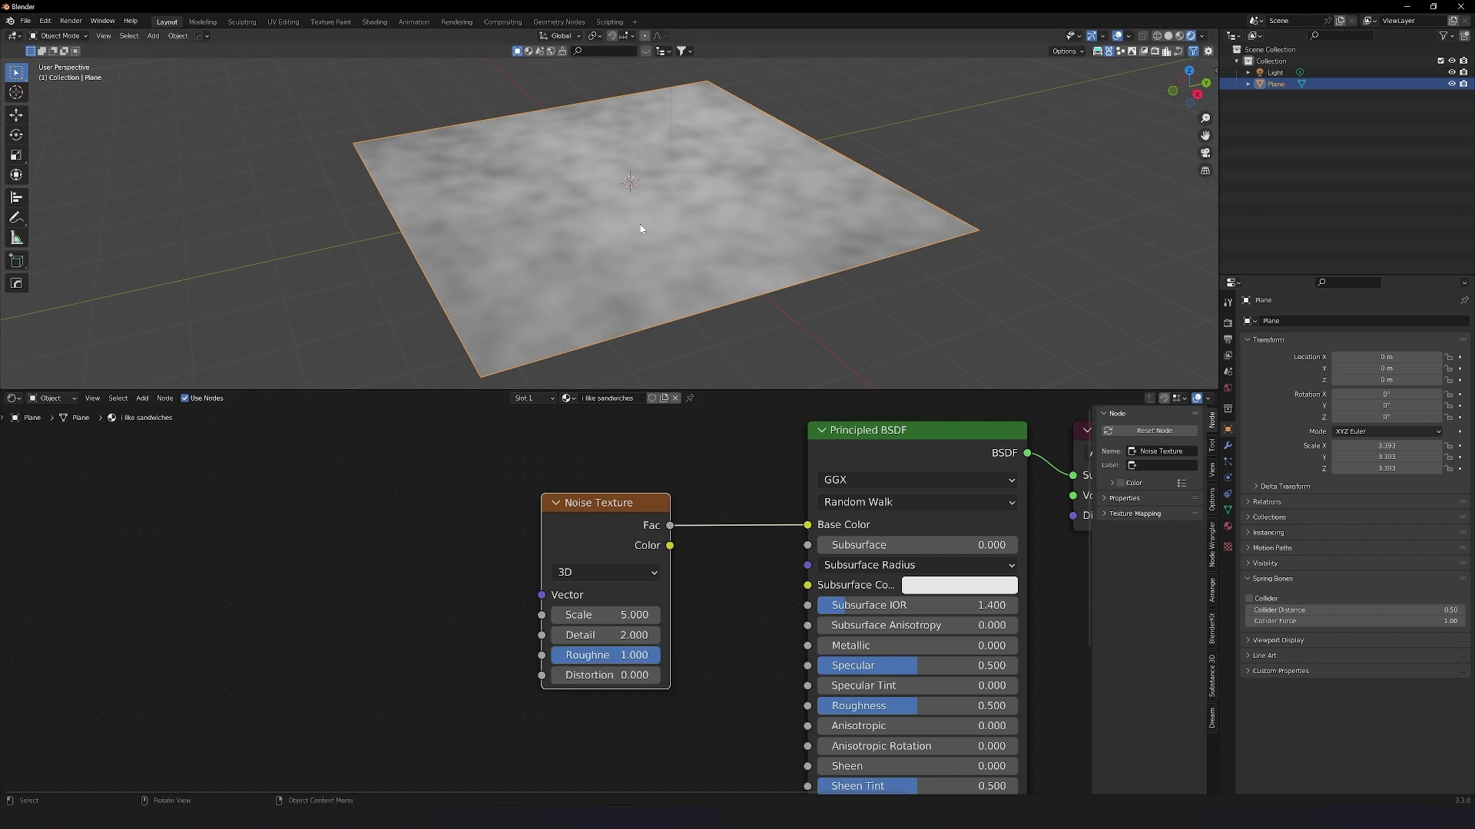
pyautogui.click(607, 655)
pyautogui.write('0')
pyautogui.press('Return')
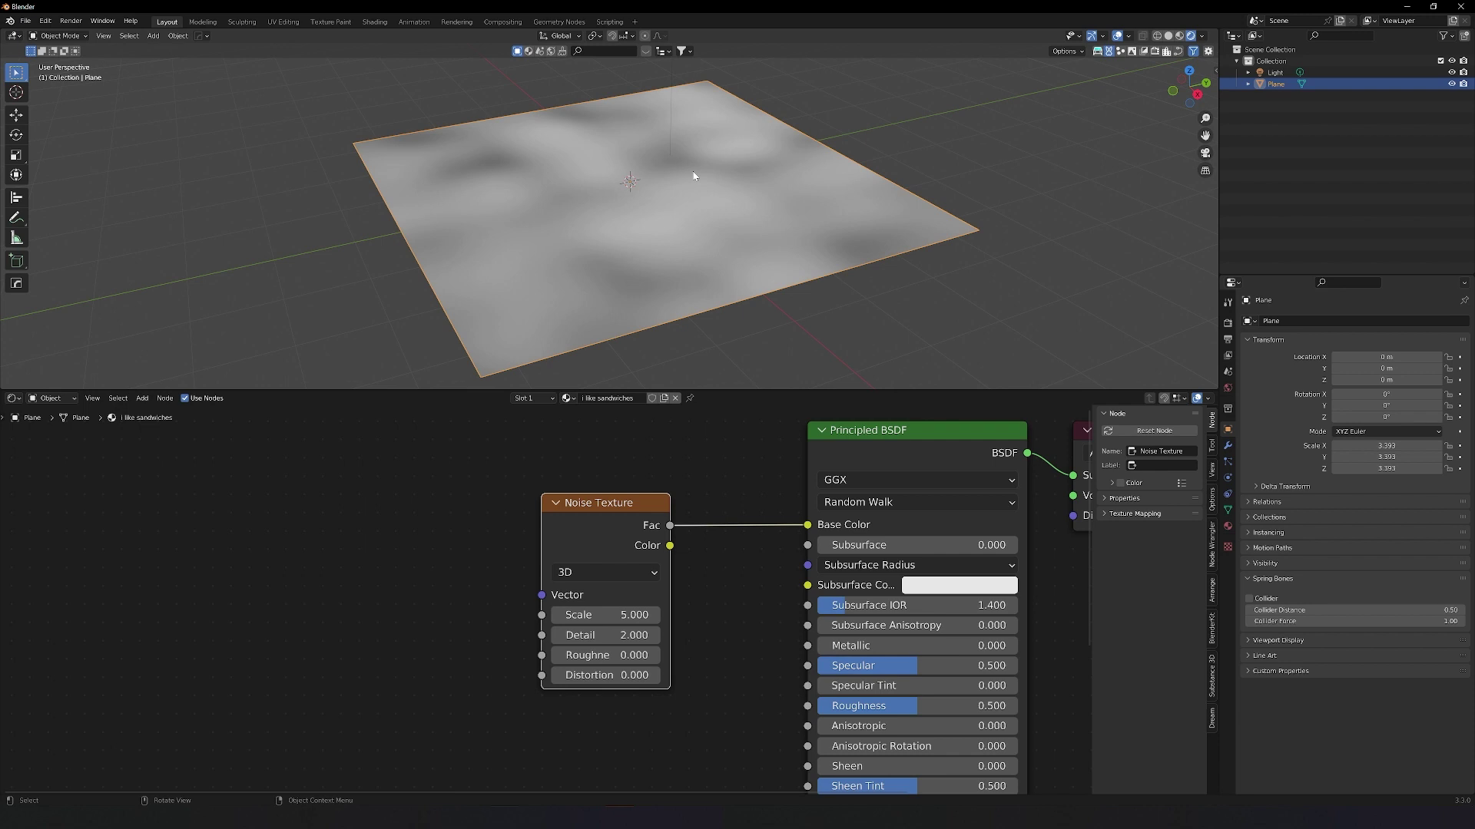
pyautogui.hotkey('ctrl', 'z')
pyautogui.hotkey('ctrl', 'z')
pyautogui.moveTo(607, 675); pyautogui.dragTo(662, 683)
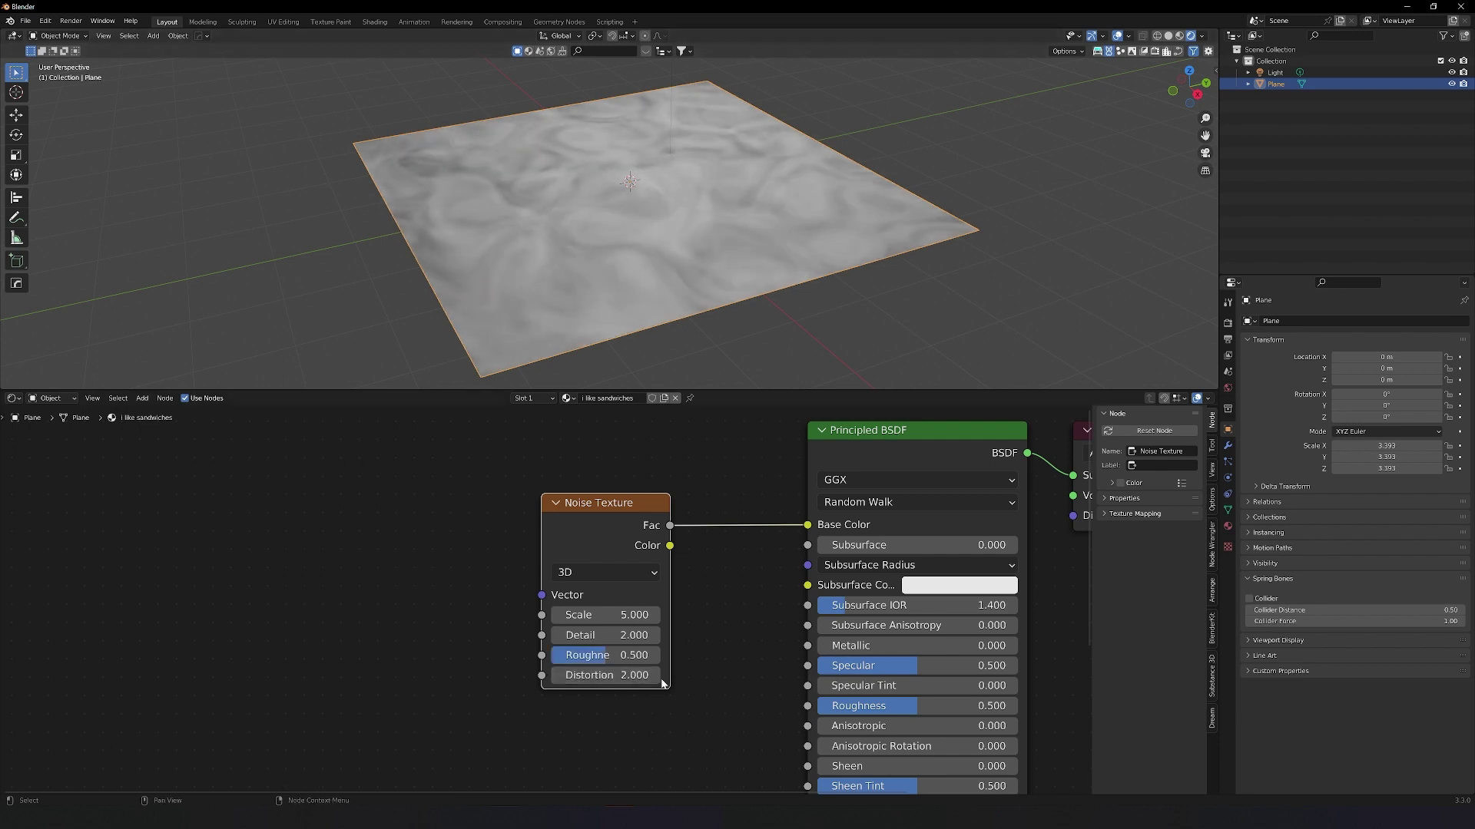
pyautogui.click(635, 722)
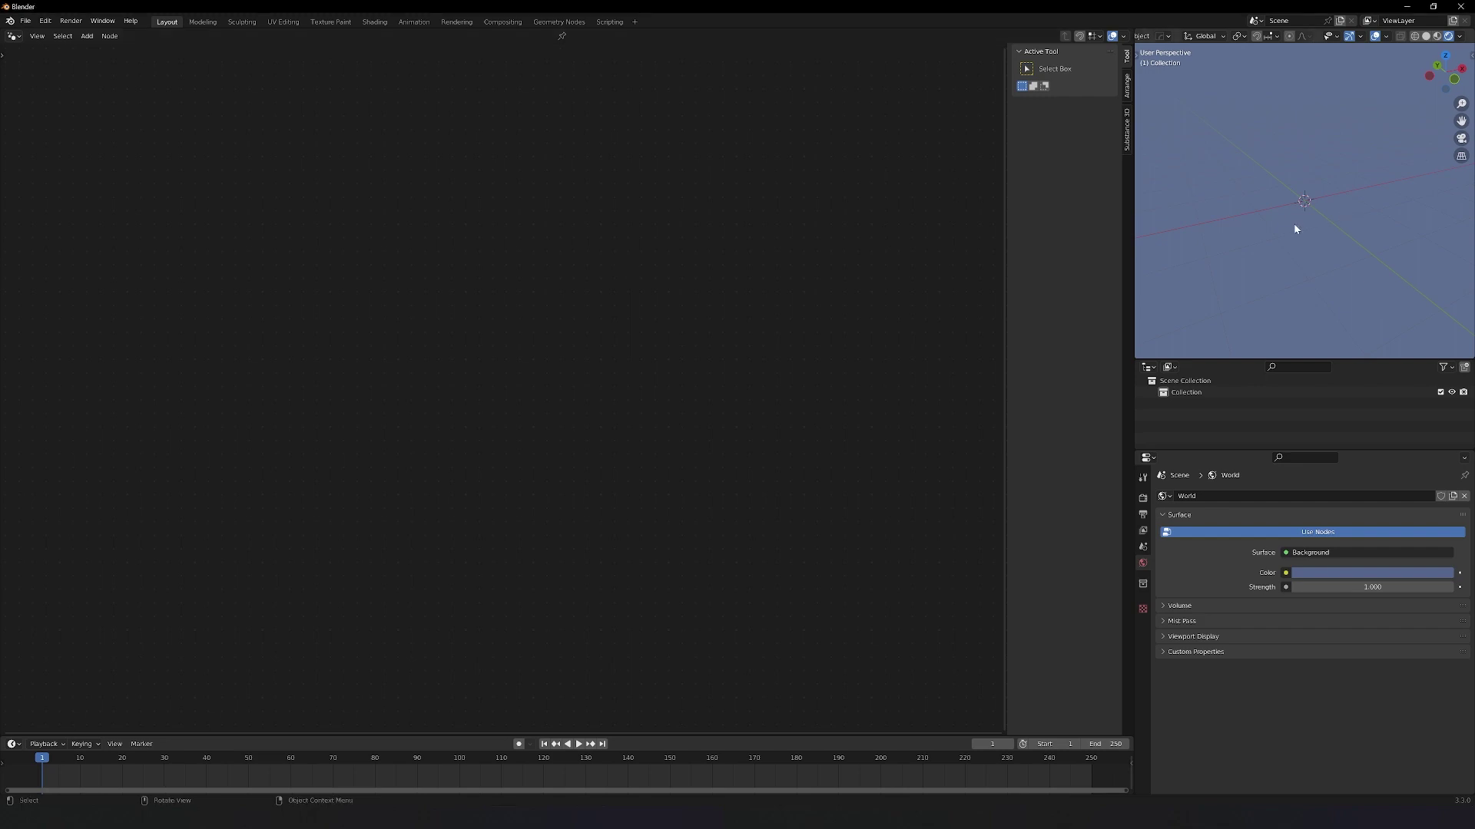
# Add a cube mesh to the scene
pyautogui.hotkey('shift', 'a')
pyautogui.moveTo(1297, 225)
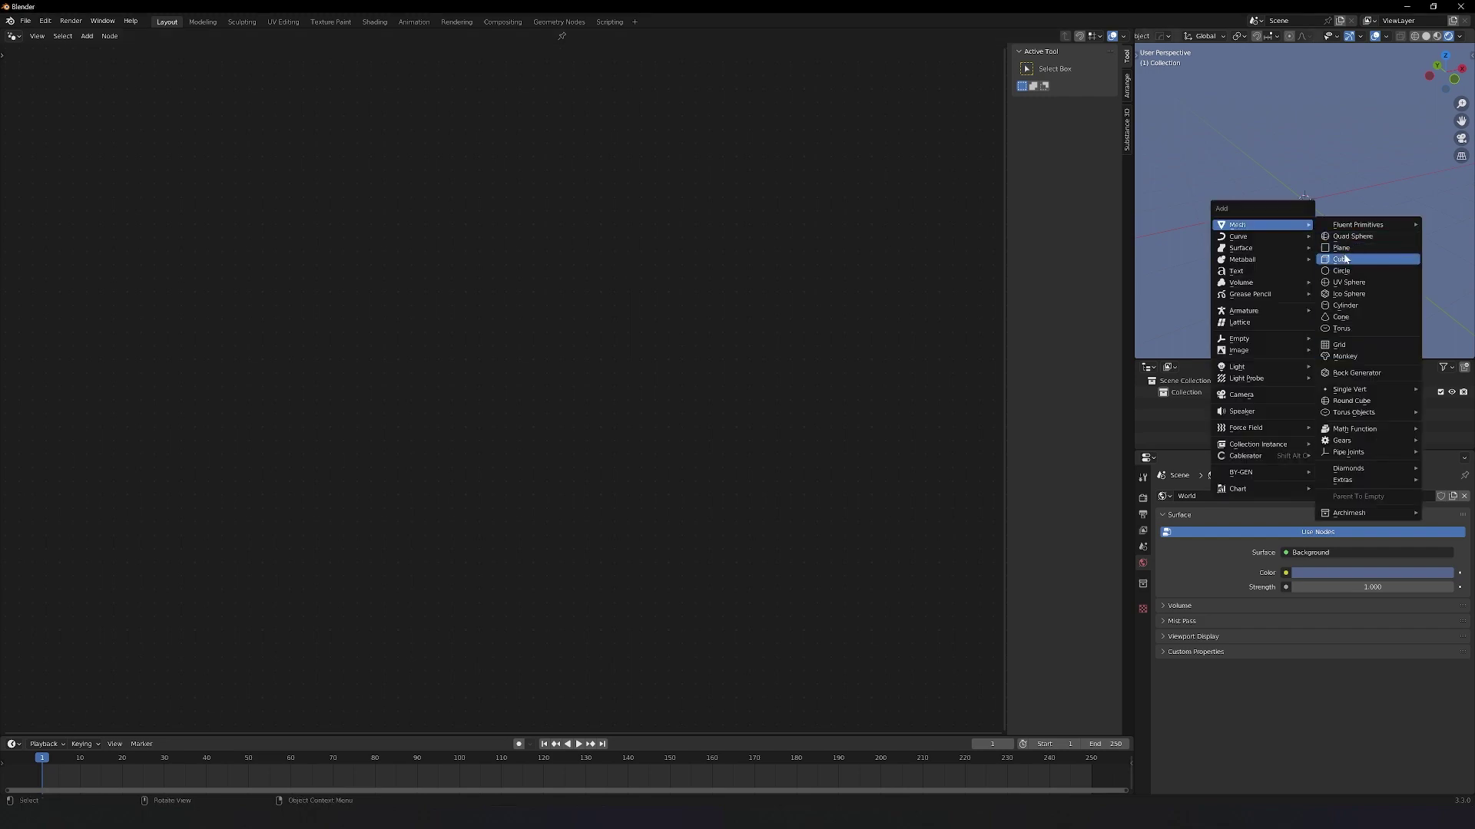
pyautogui.click(1345, 259)
# Create a new Geometry Nodes tree and cut the Group Input–Group Output link
pyautogui.click(558, 36)
pyautogui.press('Home')
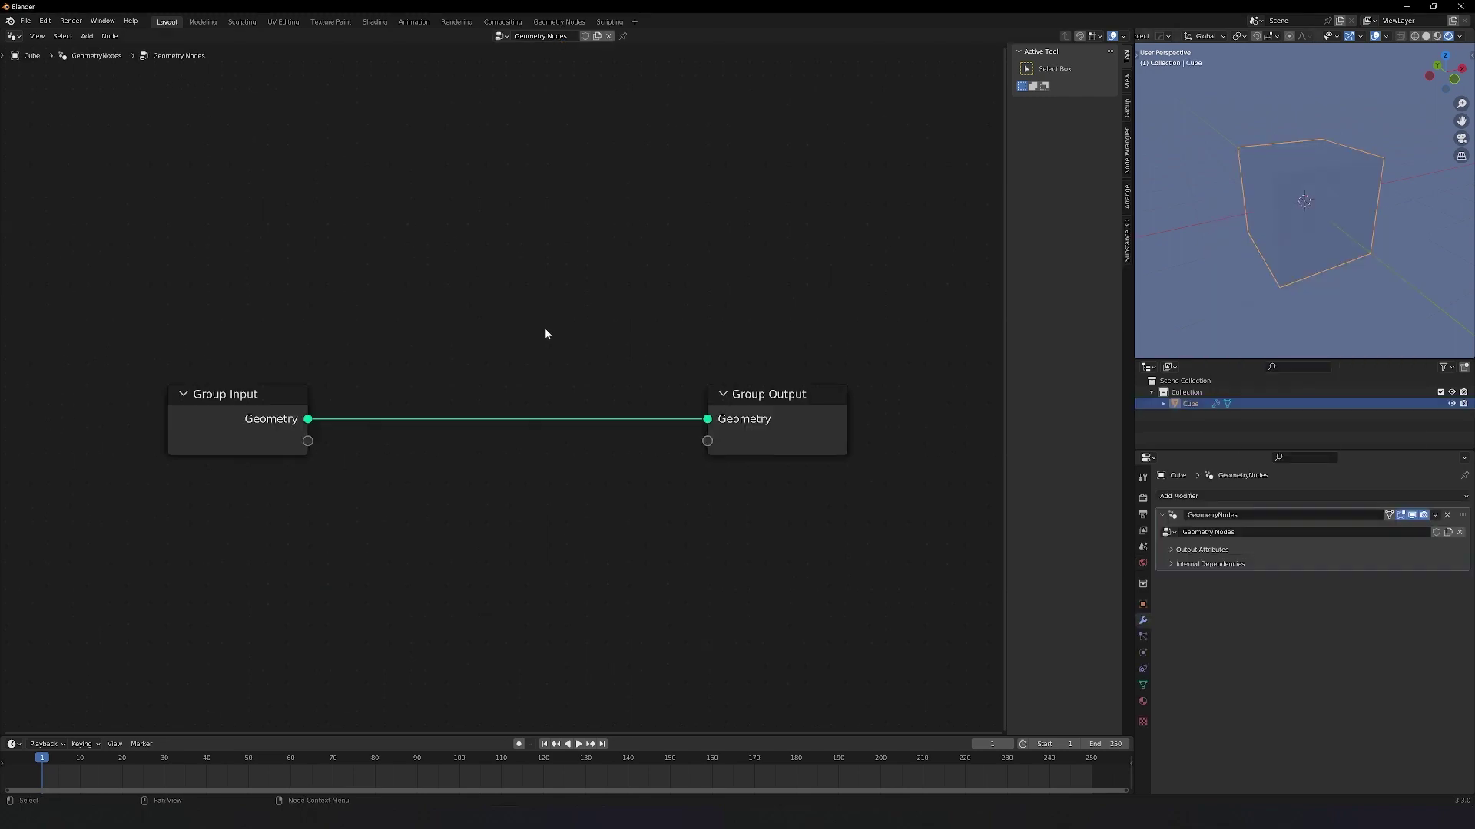
pyautogui.moveTo(542, 332)
pyautogui.keyDown('ctrl'); pyautogui.mouseDown(button='right')
pyautogui.moveTo(510, 377)
pyautogui.moveTo(492, 510)
pyautogui.mouseUp(button='right'); pyautogui.keyUp('ctrl')
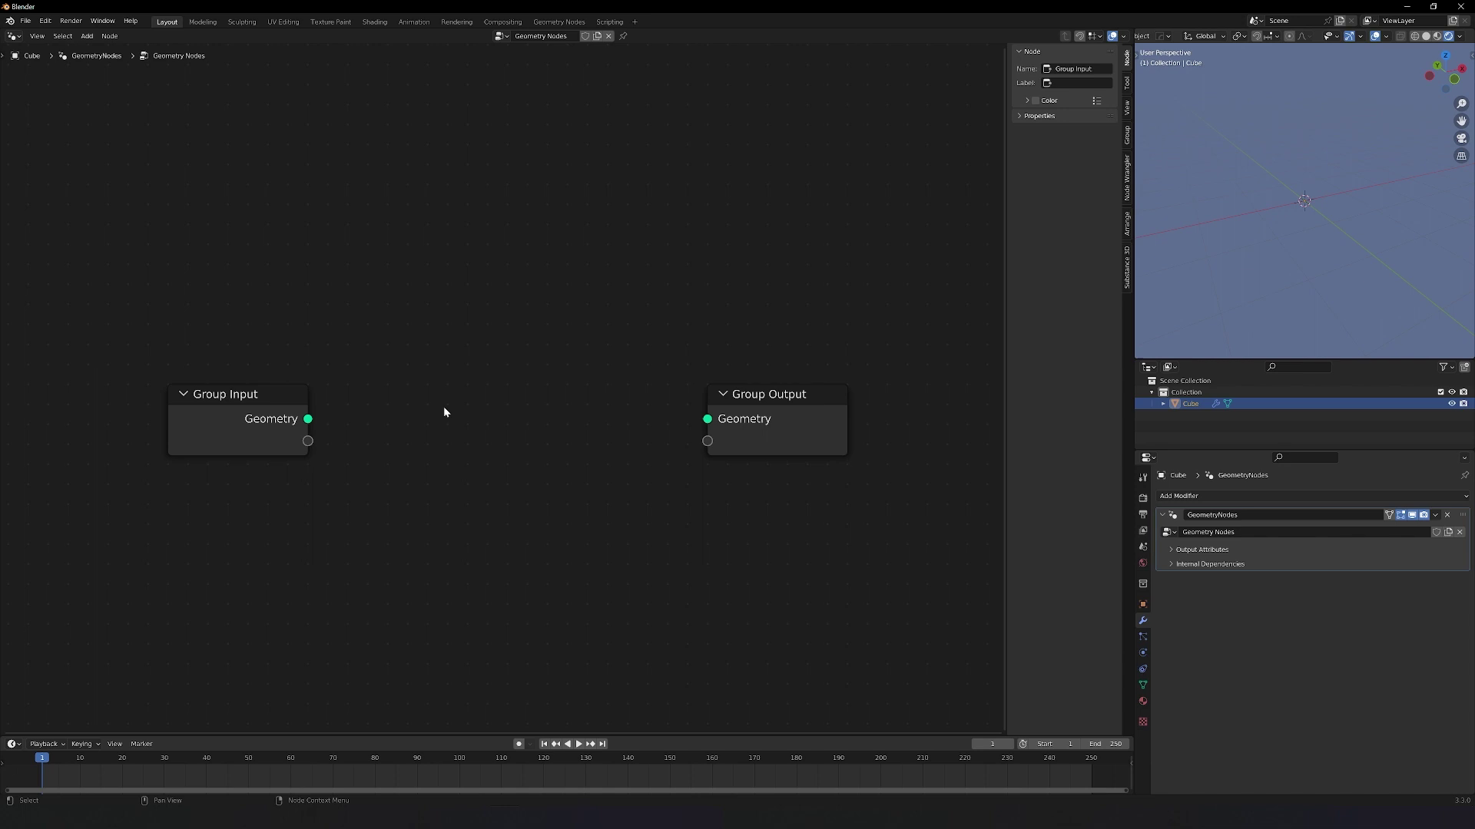
# Add a Grid node, link its Mesh to Group Output Geometry, and frame all three nodes
pyautogui.hotkey('shift', 'a')
pyautogui.click(471, 335)
pyautogui.write('grid')
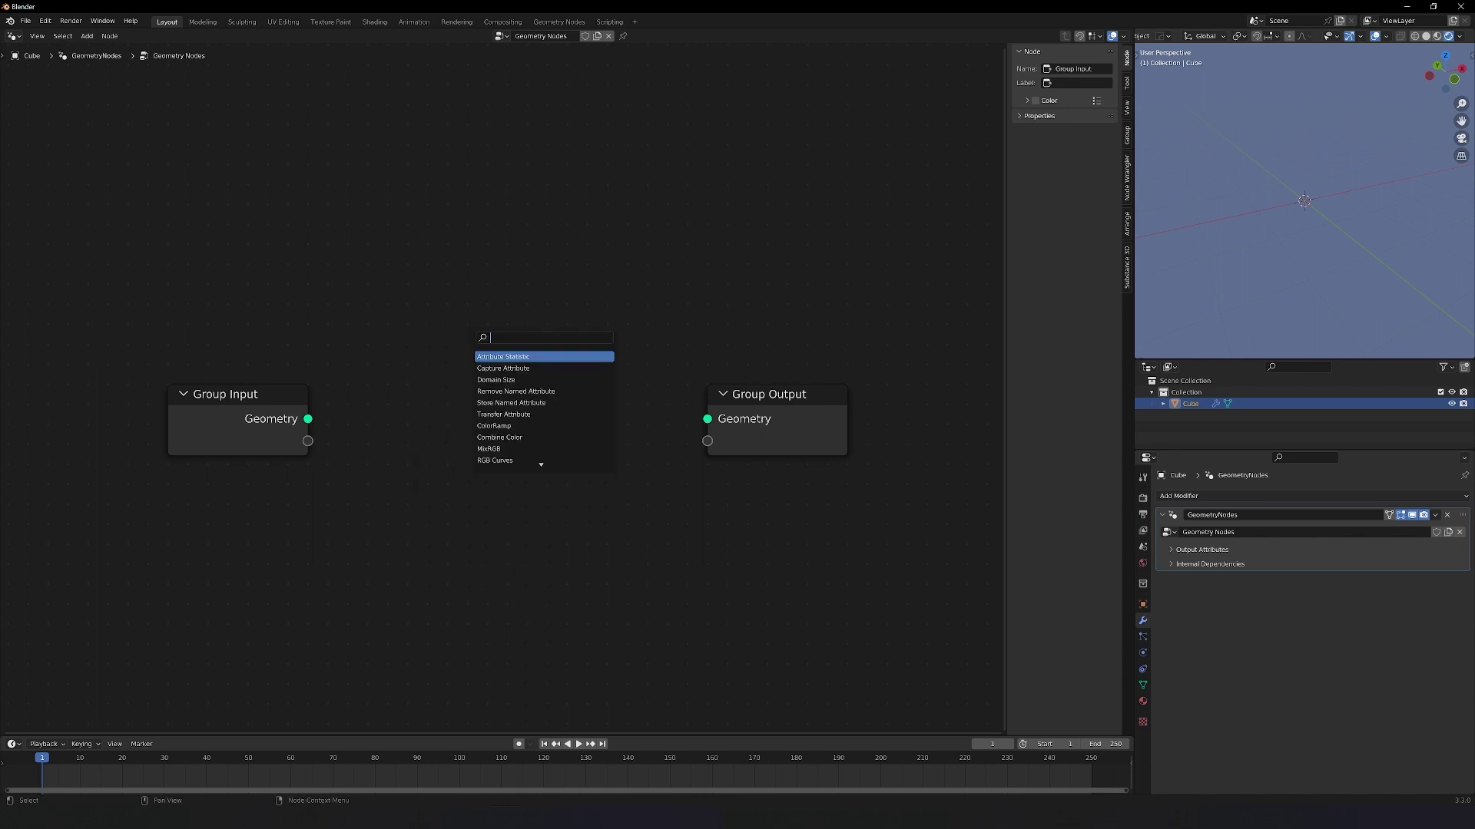
pyautogui.press('Return')
pyautogui.keyDown('alt'); pyautogui.moveTo(586, 366); pyautogui.dragTo(756, 424, button='right'); pyautogui.keyUp('alt')
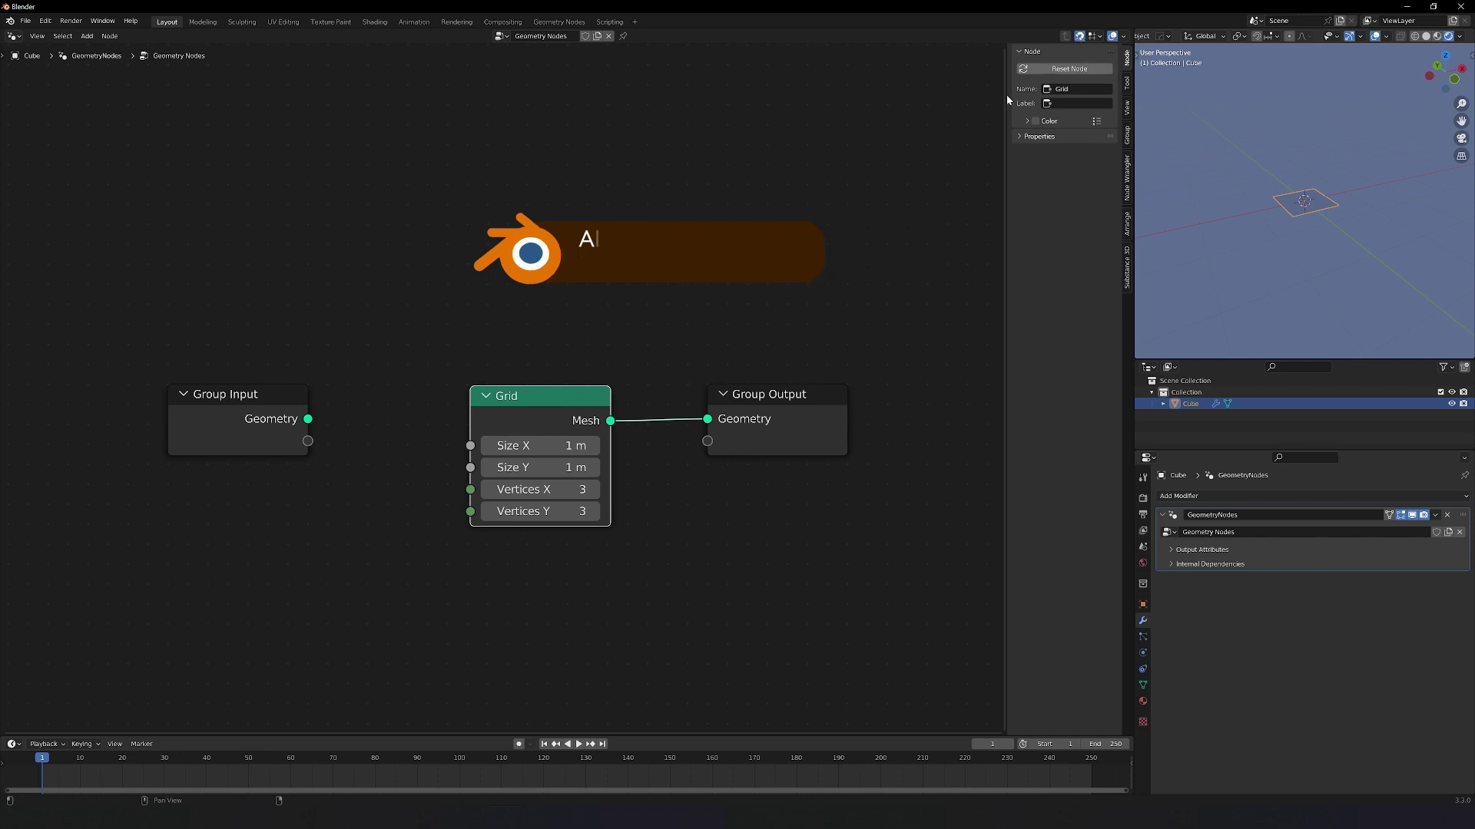
pyautogui.click(591, 375)
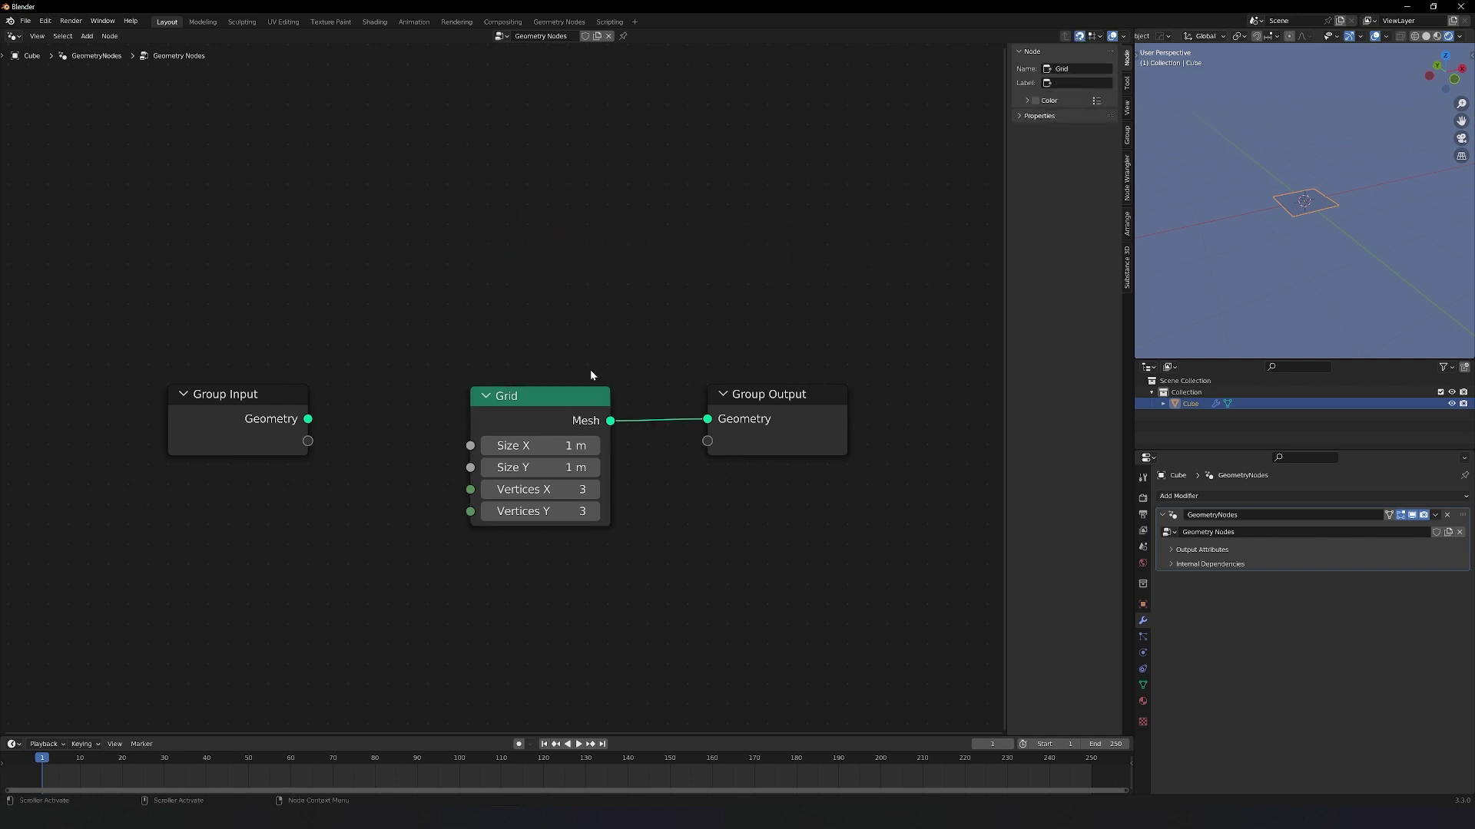
pyautogui.press('a')
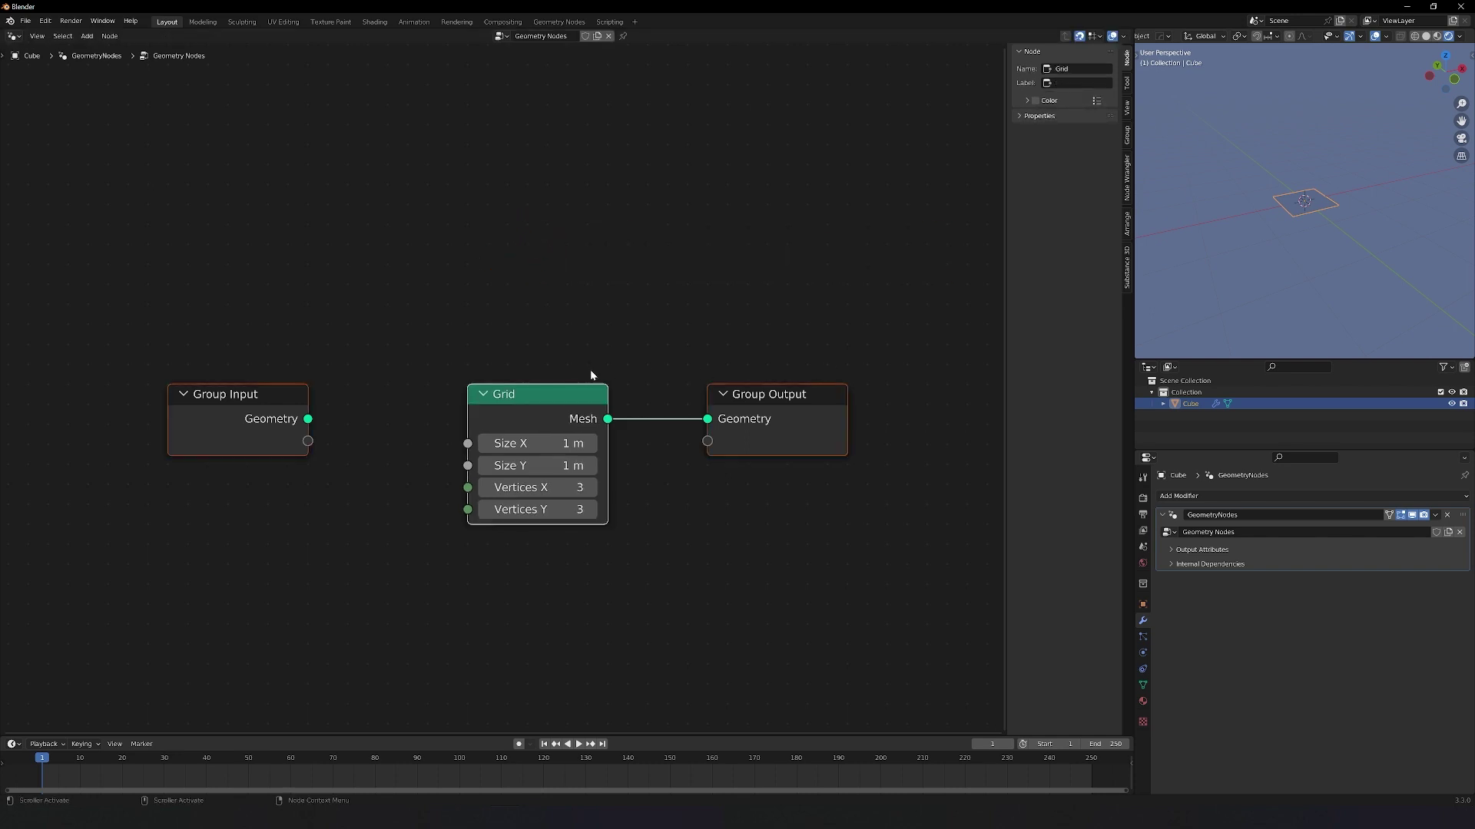
pyautogui.click(607, 372)
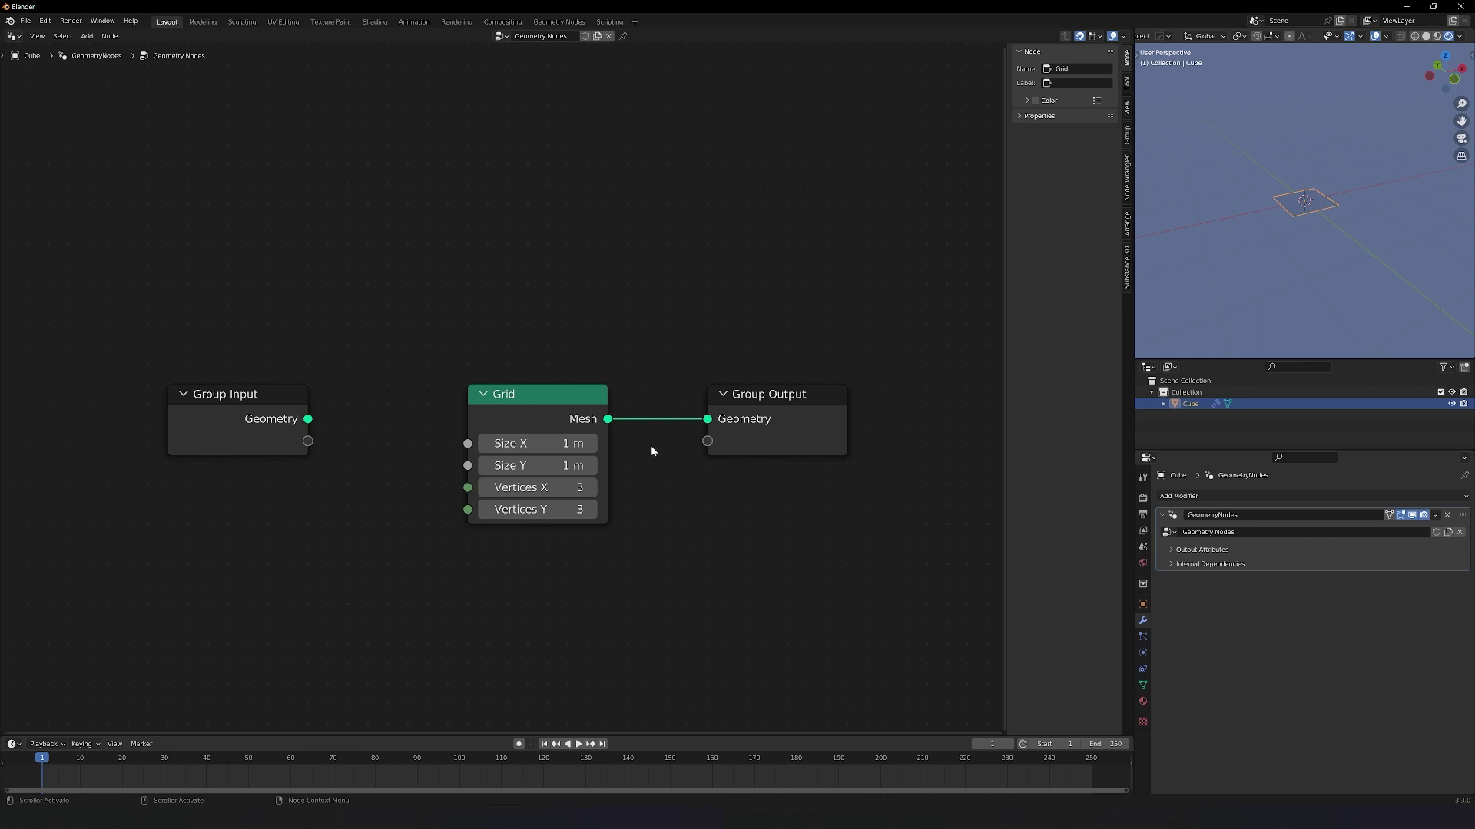
pyautogui.press('Home')
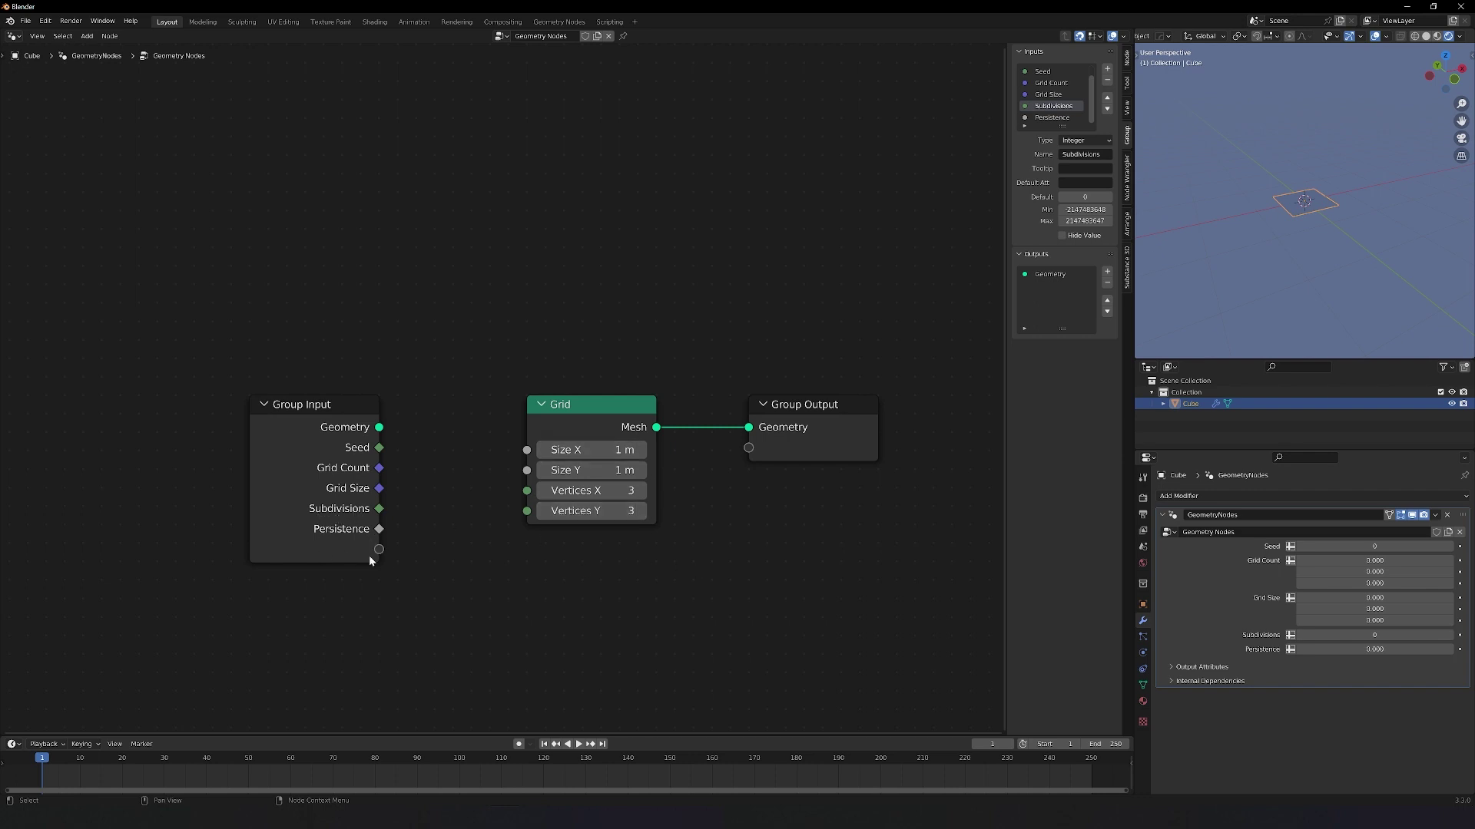
# Set Grid Count to 6 by 6 in the modifier panel
pyautogui.moveTo(334, 542)
pyautogui.click(1365, 565)
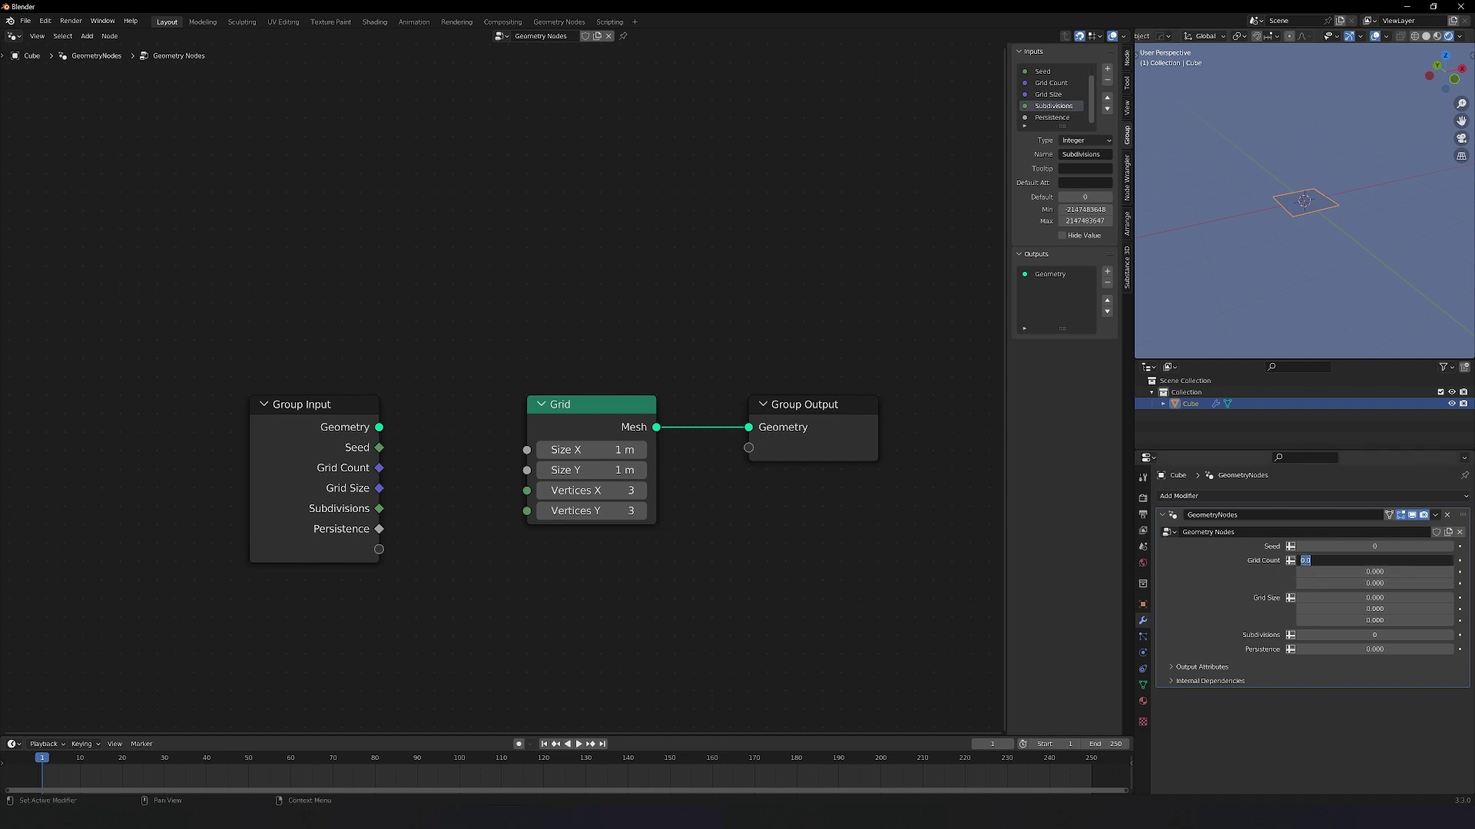
pyautogui.write('6')
pyautogui.press('Tab')
# Set Grid Size X and Y to 6 in the modifier panel
pyautogui.write('6')
pyautogui.press('Return')
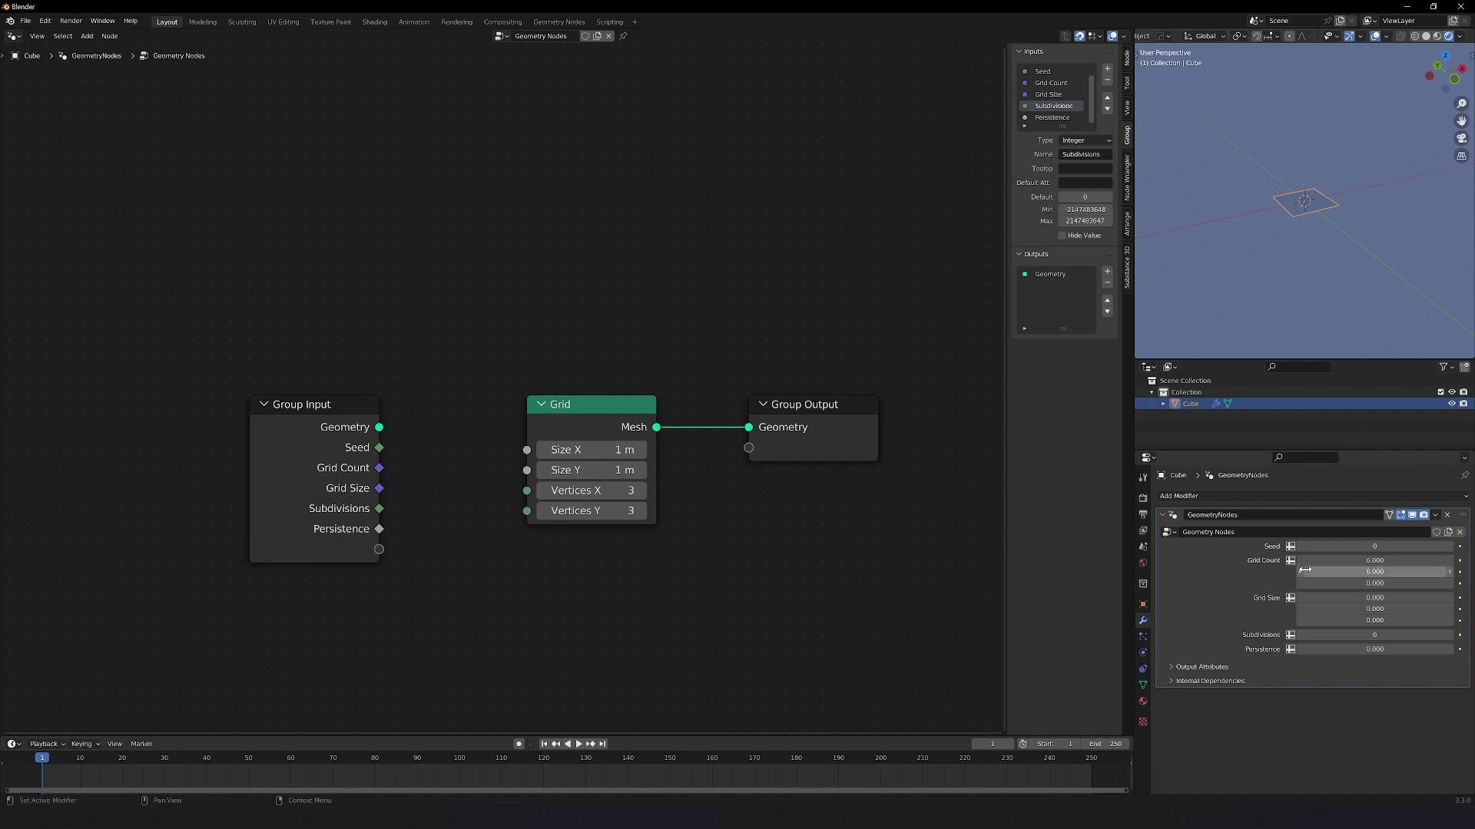
pyautogui.click(1340, 598)
pyautogui.write('6')
pyautogui.press('Tab')
pyautogui.write('6')
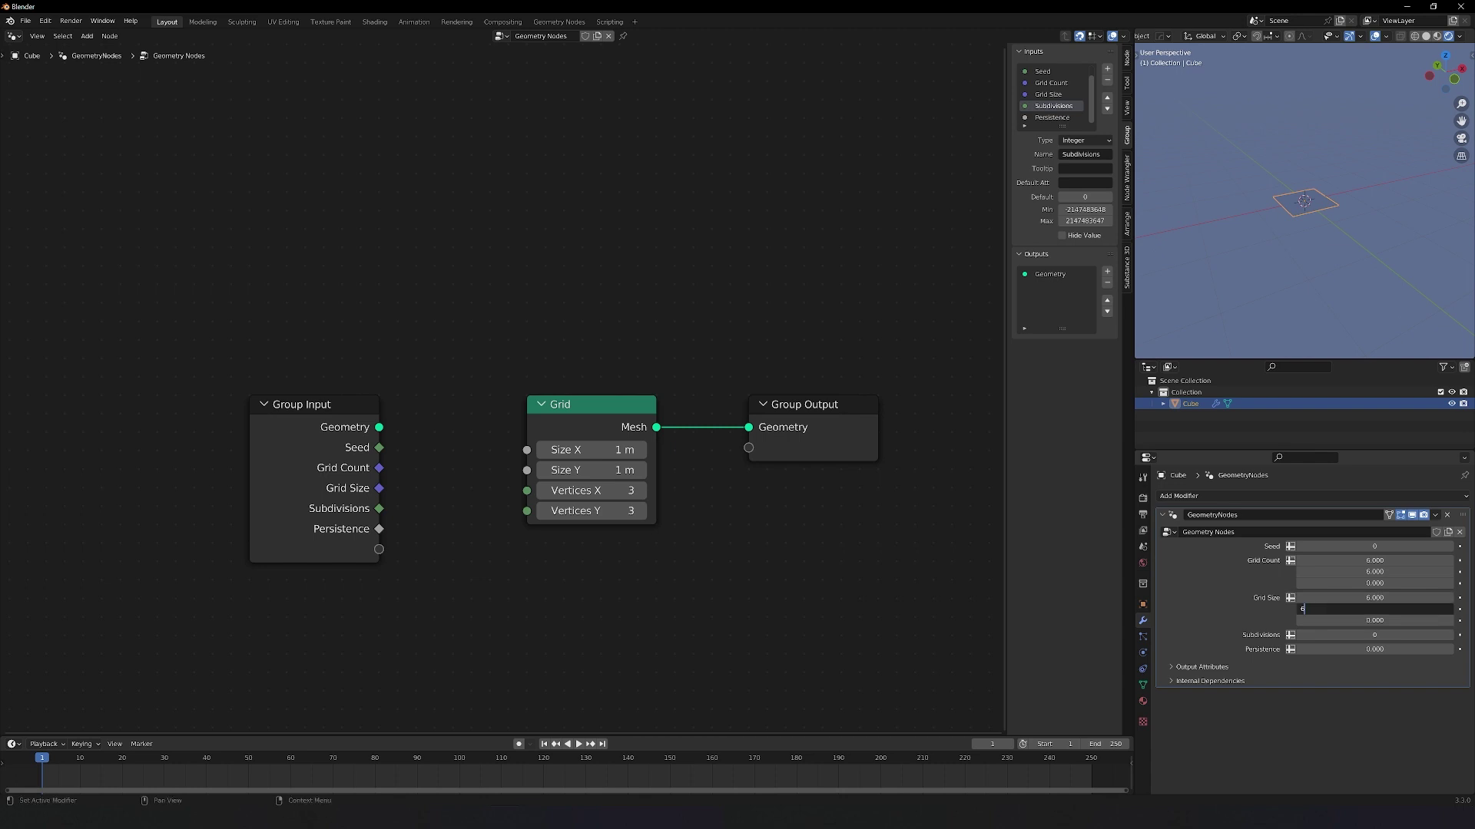
pyautogui.press('Return')
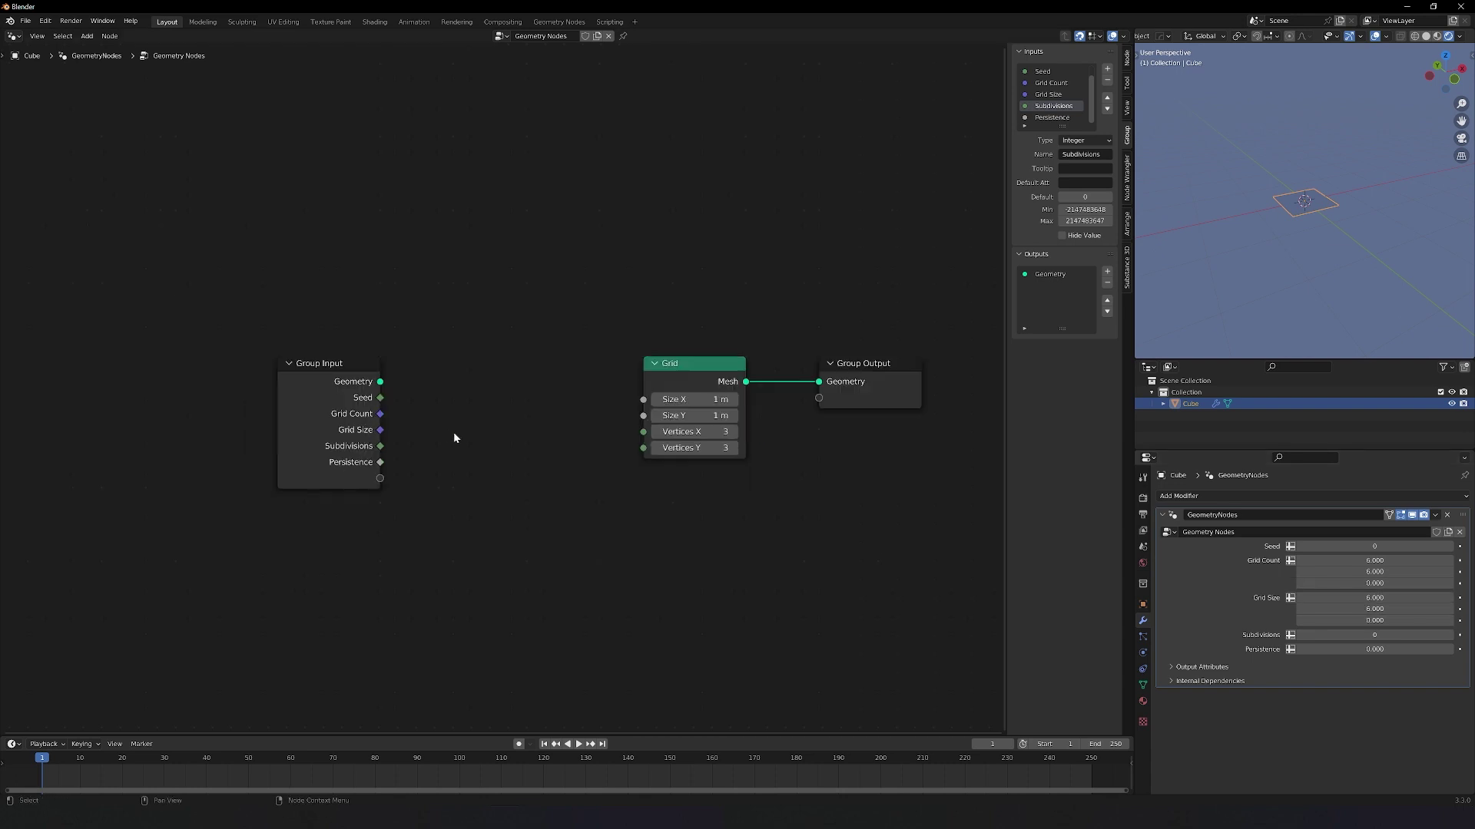
# Add two collapsed Separate XYZ nodes, one fed by Grid Count and one by Grid Size
pyautogui.hotkey('shift', 'a')
pyautogui.write('sepa')
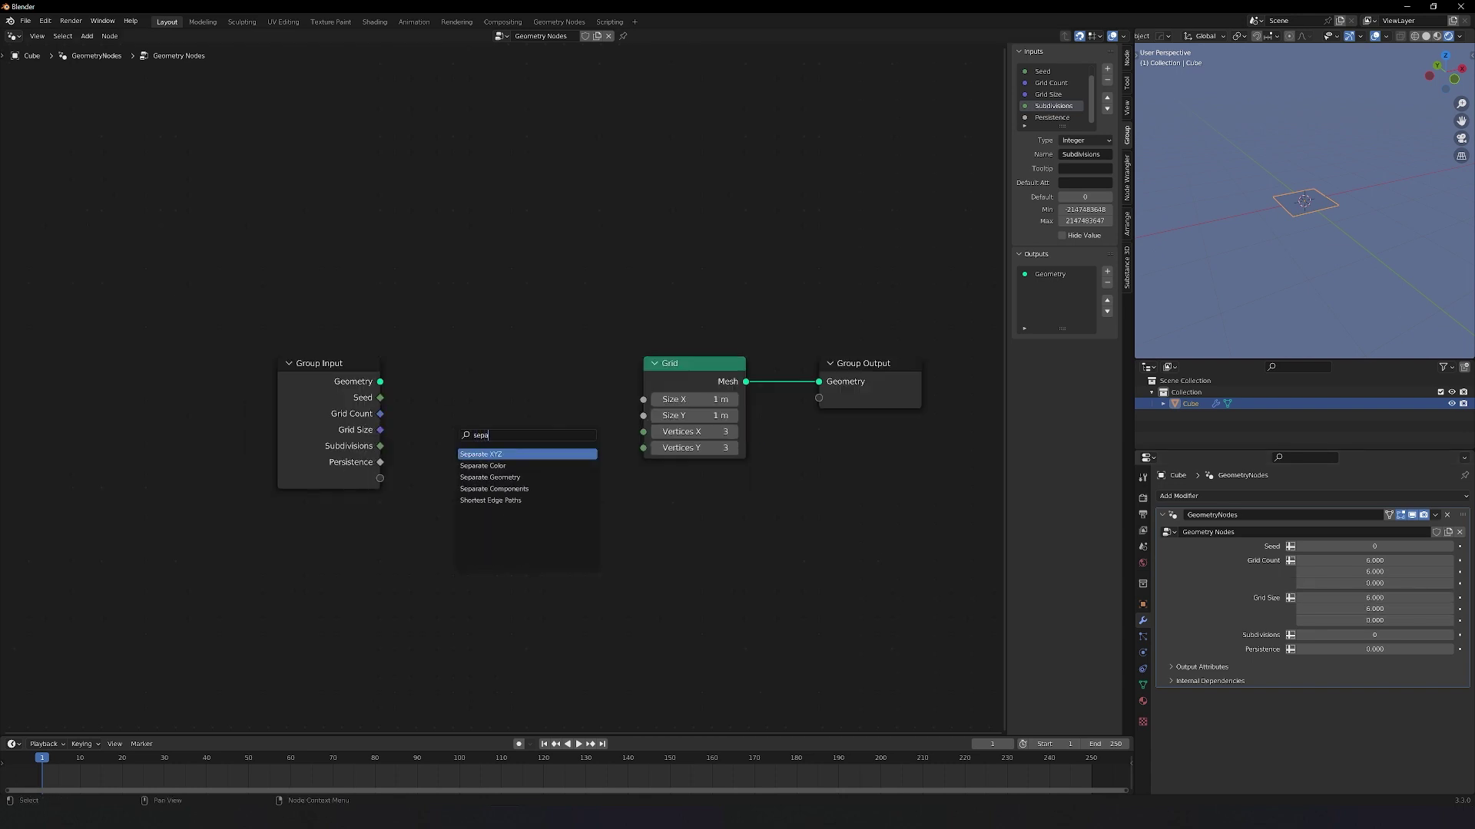
pyautogui.press('Return')
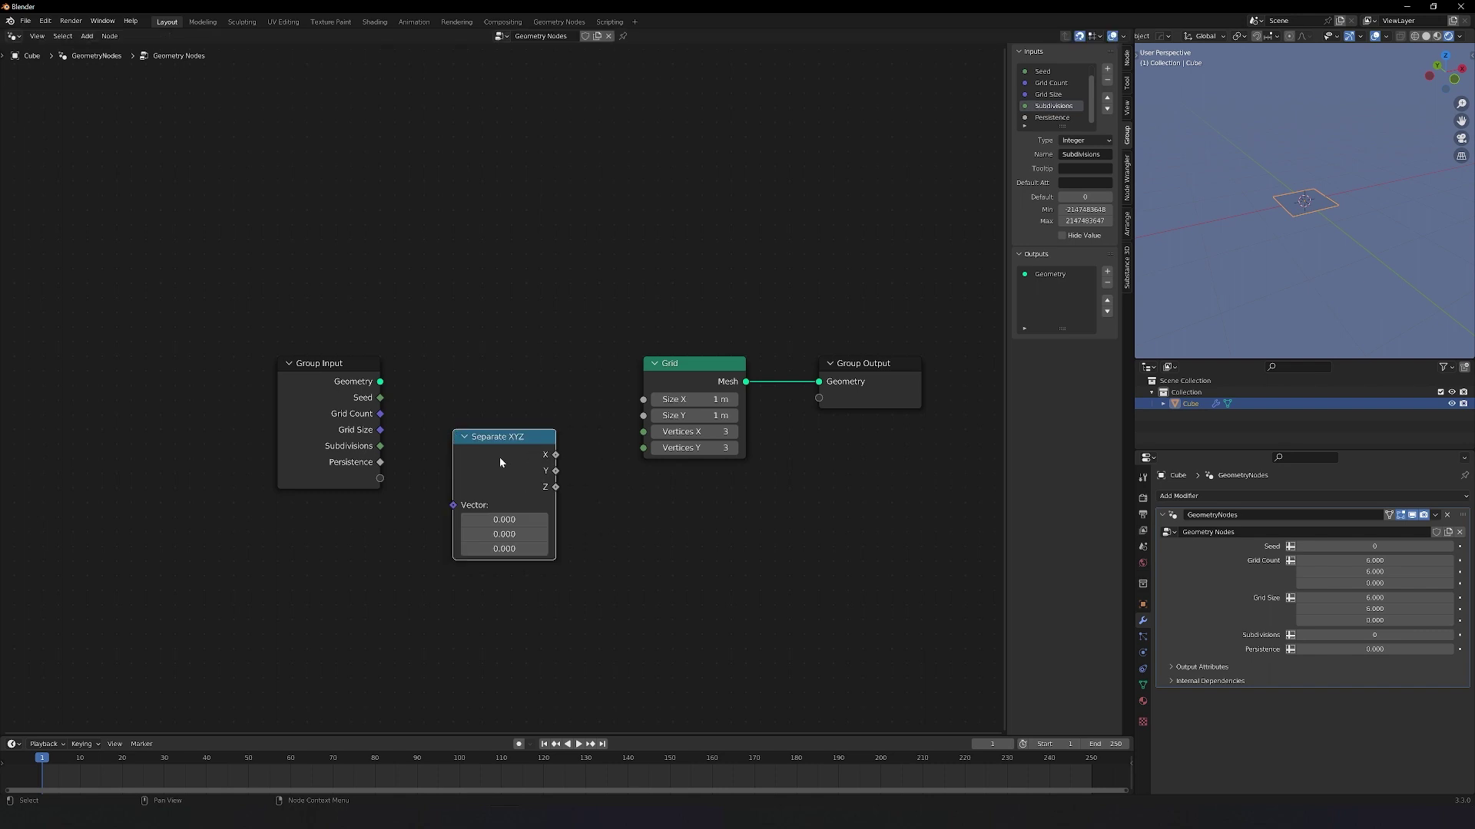
pyautogui.click(464, 437)
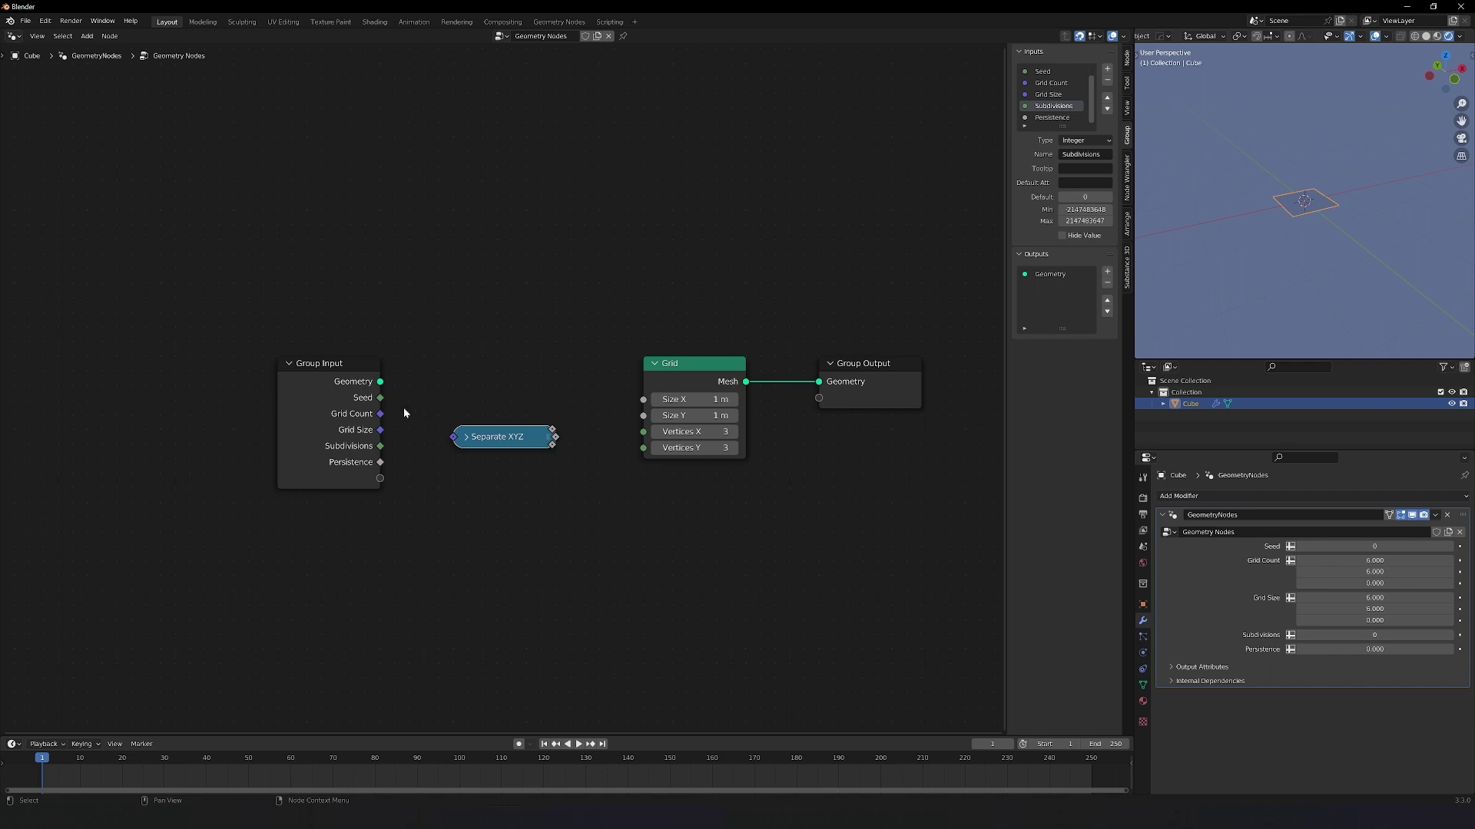
pyautogui.moveTo(381, 414); pyautogui.dragTo(505, 324)
pyautogui.click(494, 349)
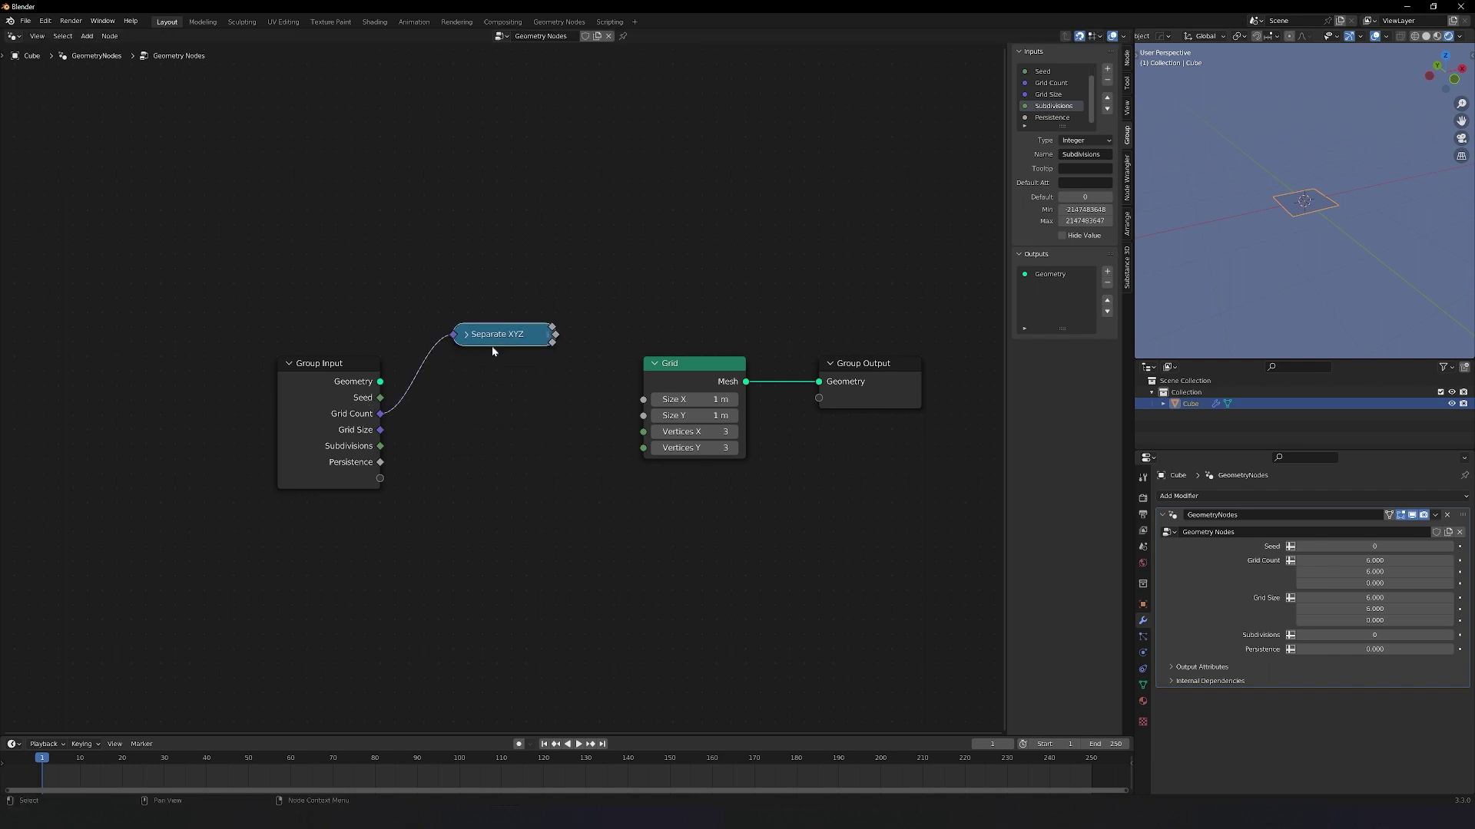
pyautogui.hotkey('shift', 'd')
pyautogui.click(493, 405)
pyautogui.moveTo(380, 430); pyautogui.dragTo(453, 381)
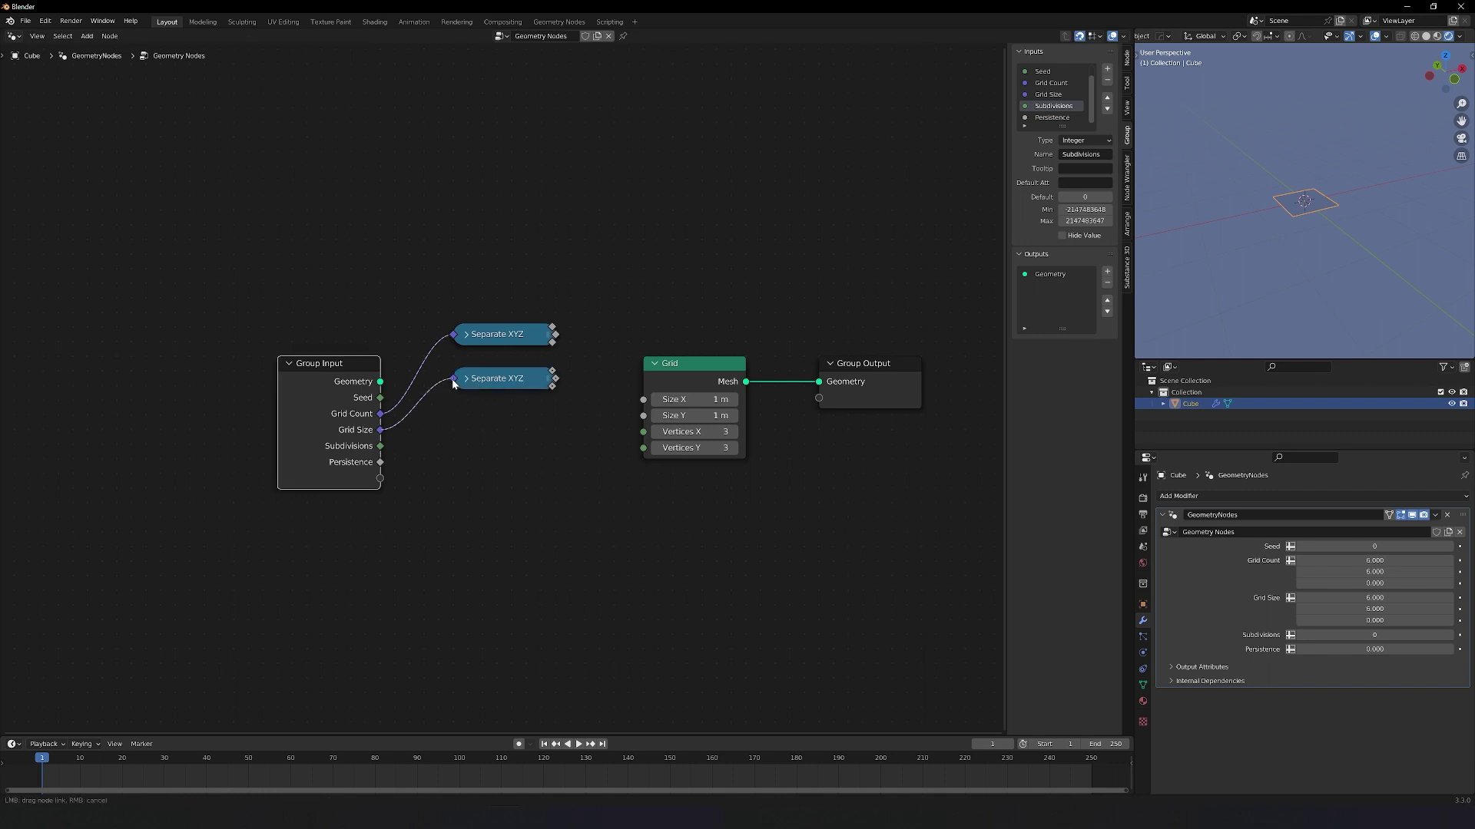
pyautogui.moveTo(454, 381); pyautogui.dragTo(454, 382)
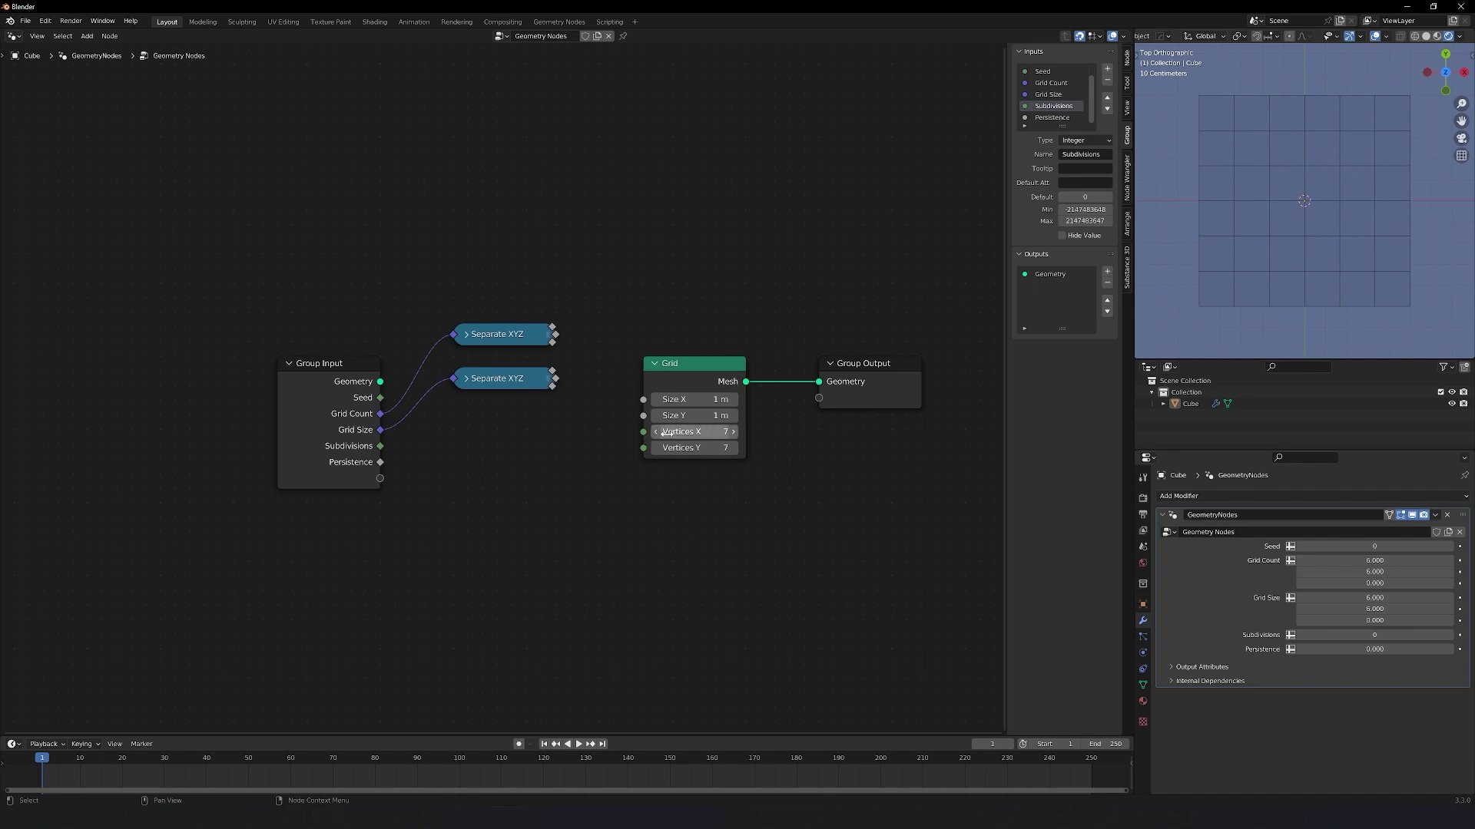
pyautogui.press('g')
# Add a collapsed Math Add node with value 1, fed by Grid Count's X
pyautogui.hotkey('shift', 'a')
pyautogui.write('math')
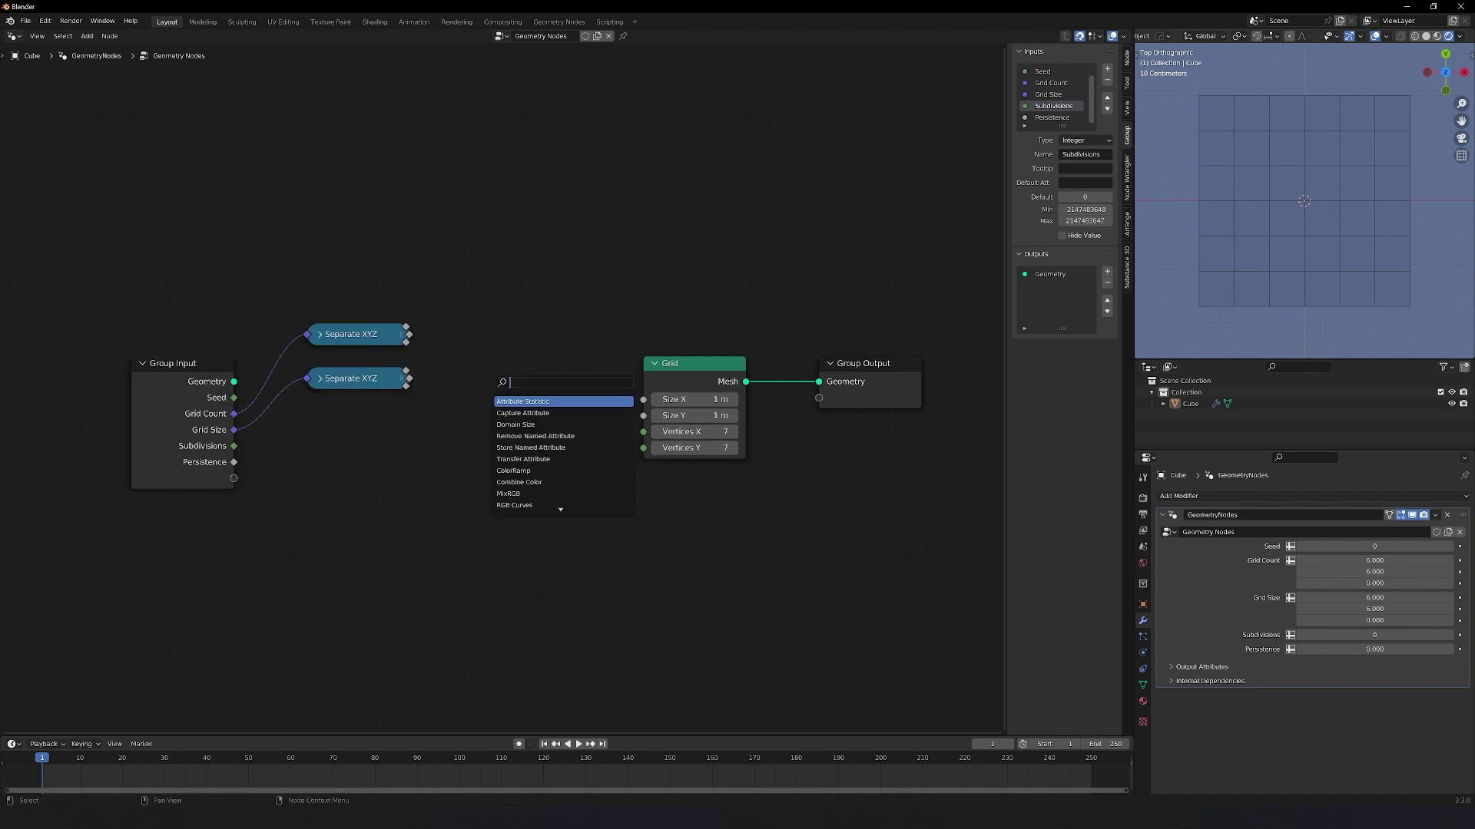
pyautogui.press('Return')
pyautogui.click(532, 466)
pyautogui.doubleClick(547, 484)
pyautogui.write('1')
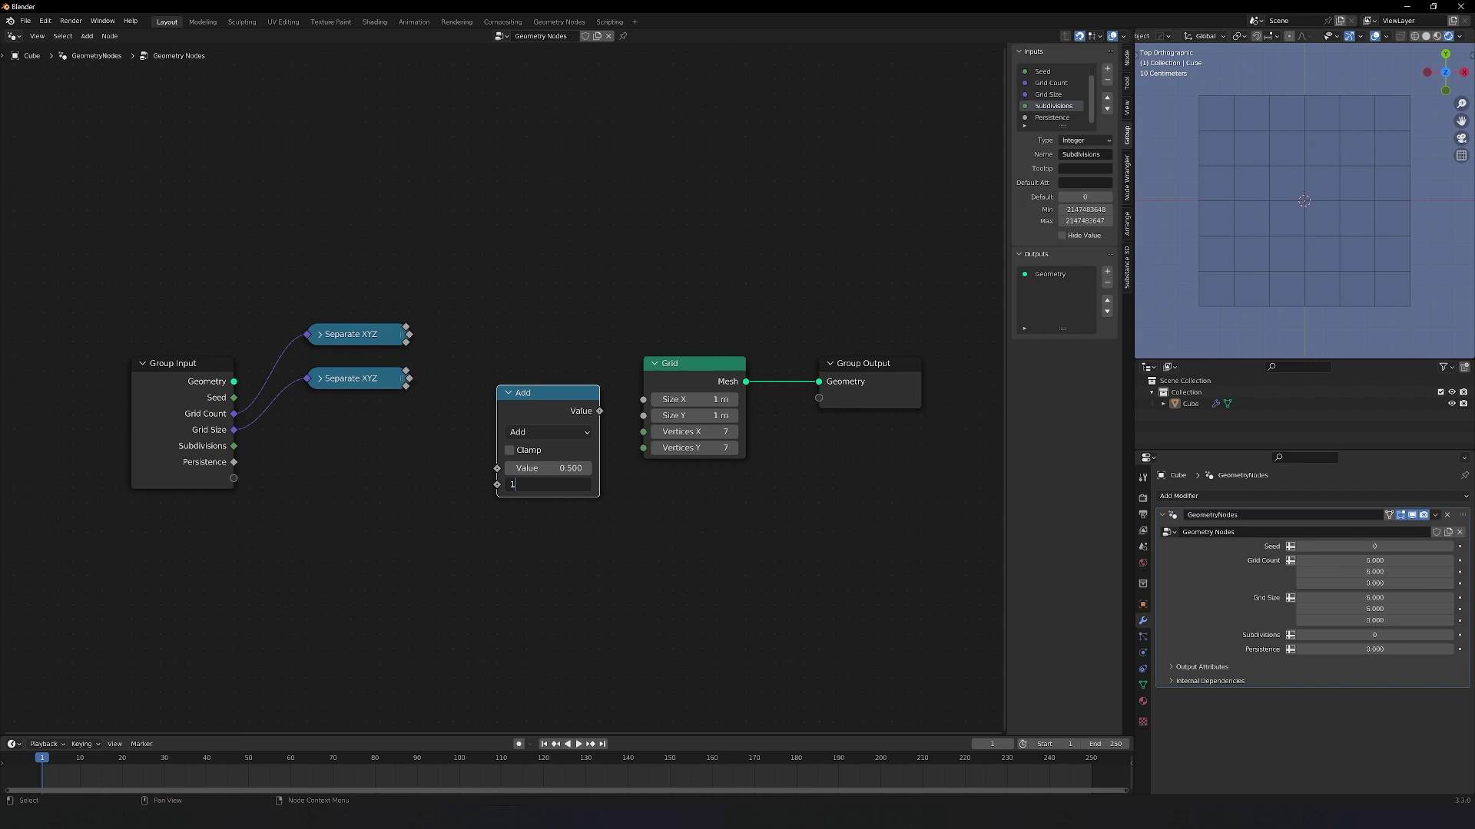
pyautogui.press('Return')
pyautogui.press('h')
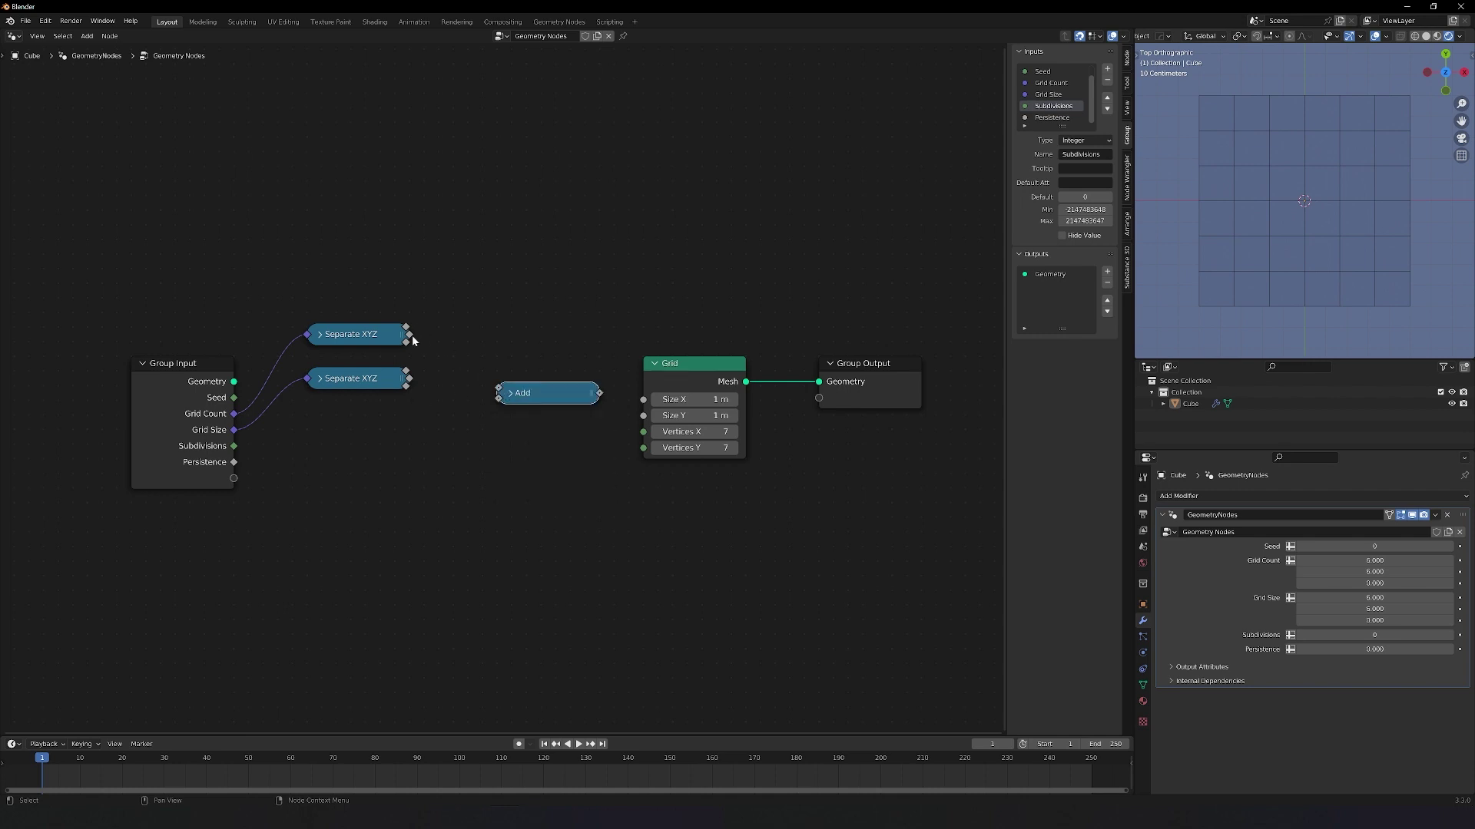
pyautogui.moveTo(408, 329); pyautogui.dragTo(498, 388)
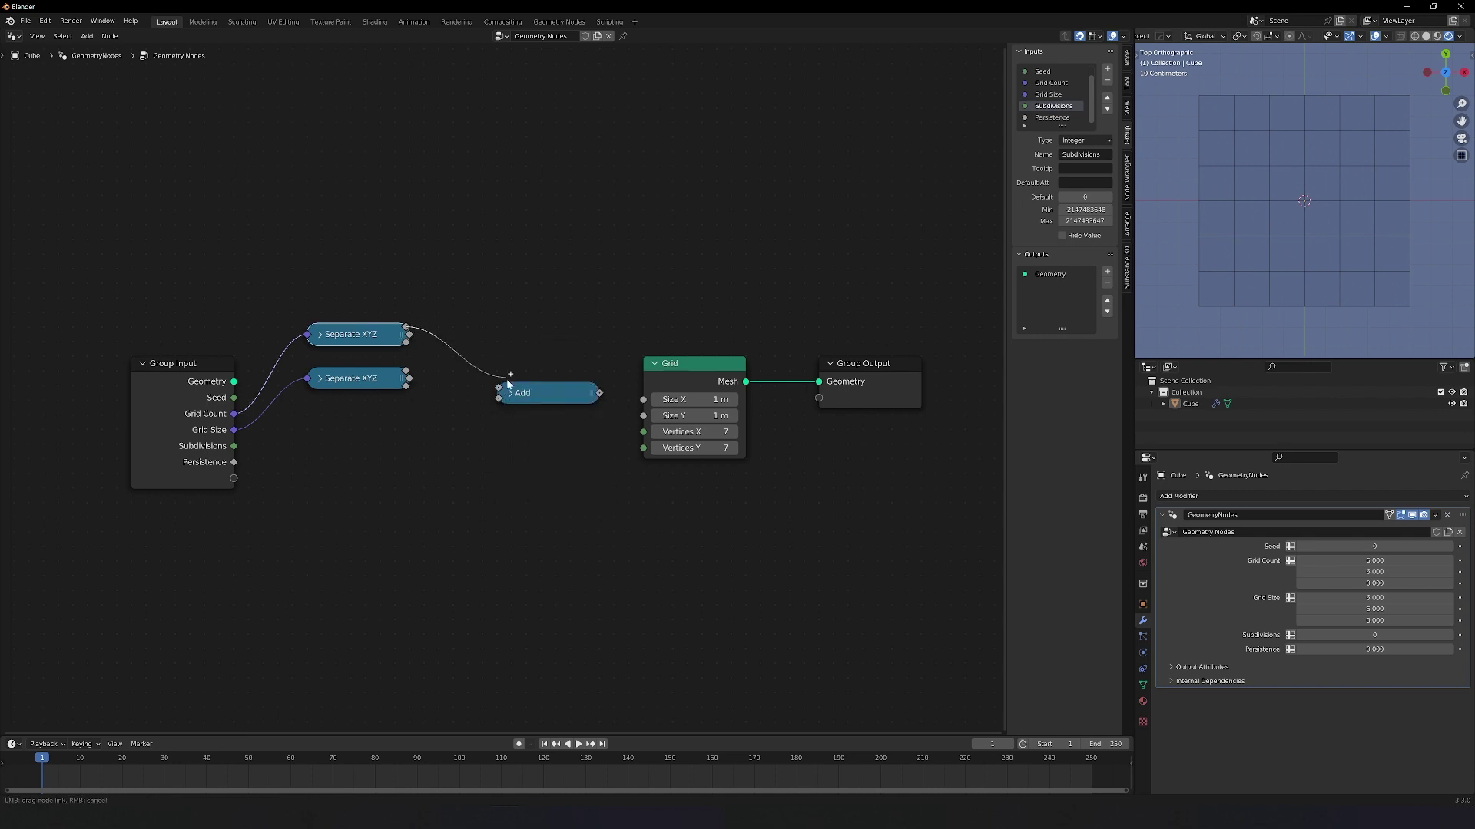
# Duplicate the Add node for Grid Count's Y and link both Adds into Vertices X and Y
pyautogui.hotkey('shift', 'd')
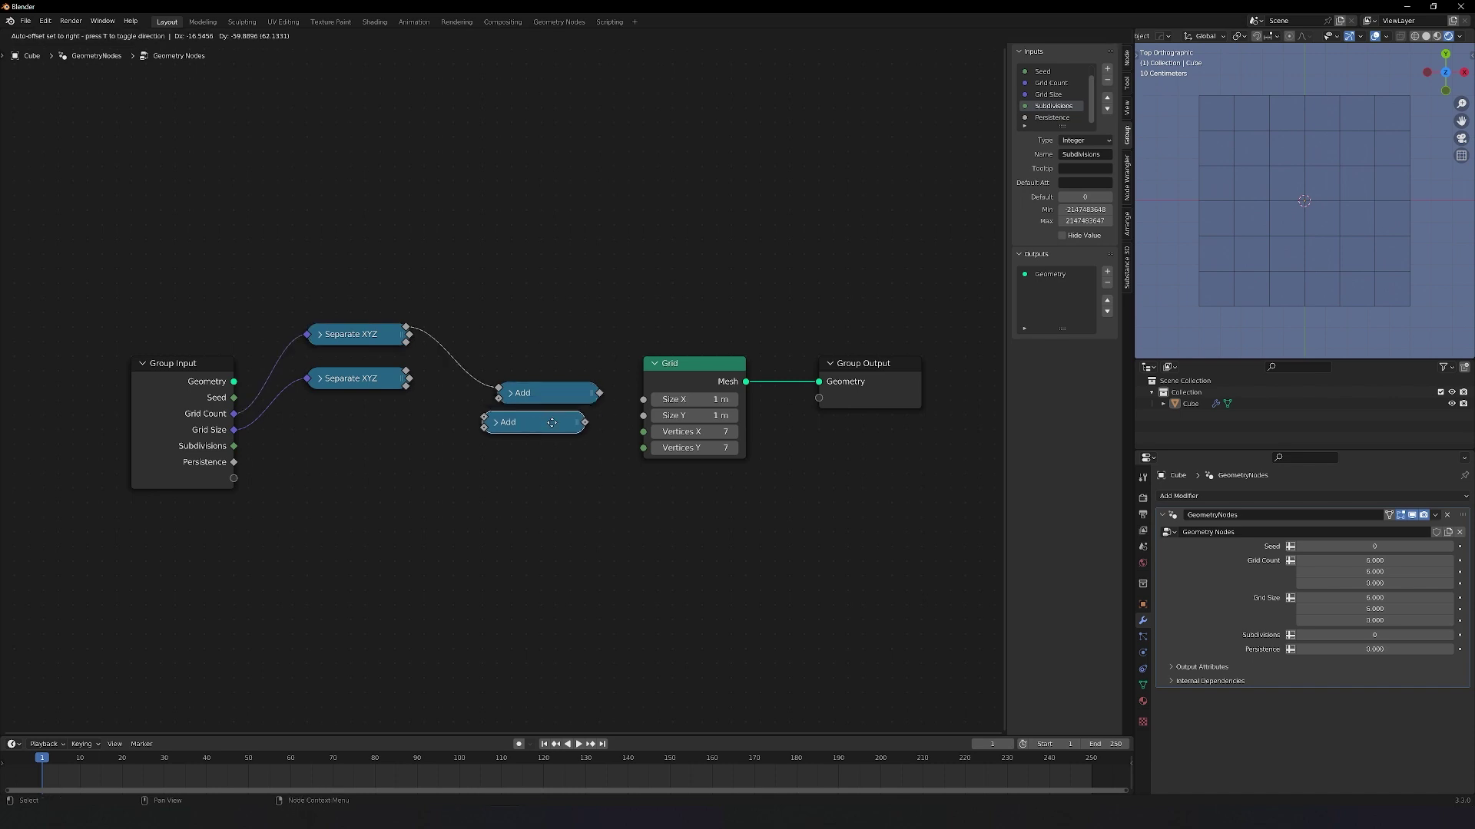
pyautogui.click(561, 439)
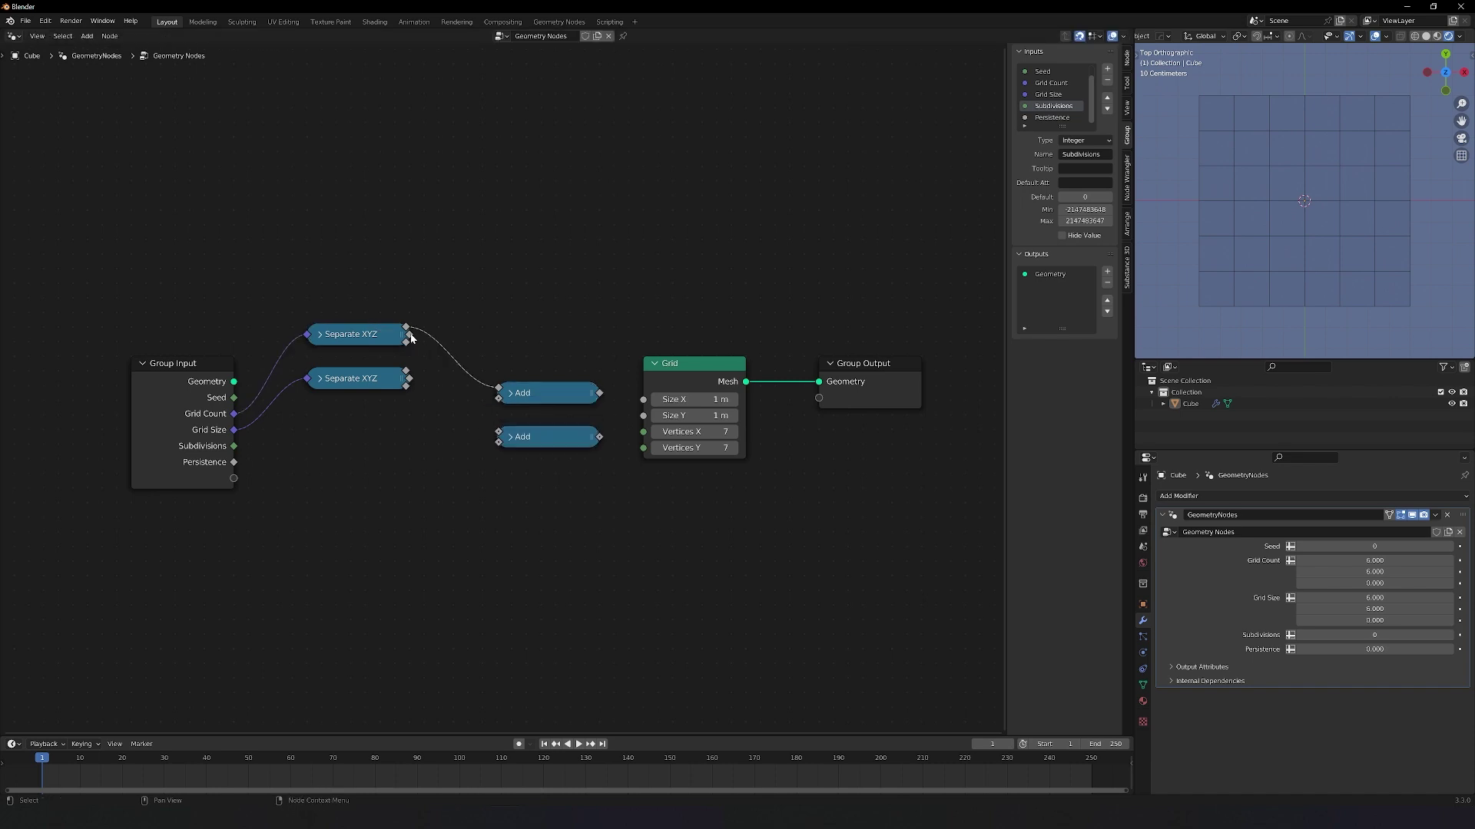
pyautogui.moveTo(411, 338); pyautogui.dragTo(499, 432)
pyautogui.moveTo(599, 437); pyautogui.dragTo(644, 448)
pyautogui.moveTo(599, 392); pyautogui.dragTo(644, 432)
pyautogui.moveTo(478, 348); pyautogui.dragTo(607, 449)
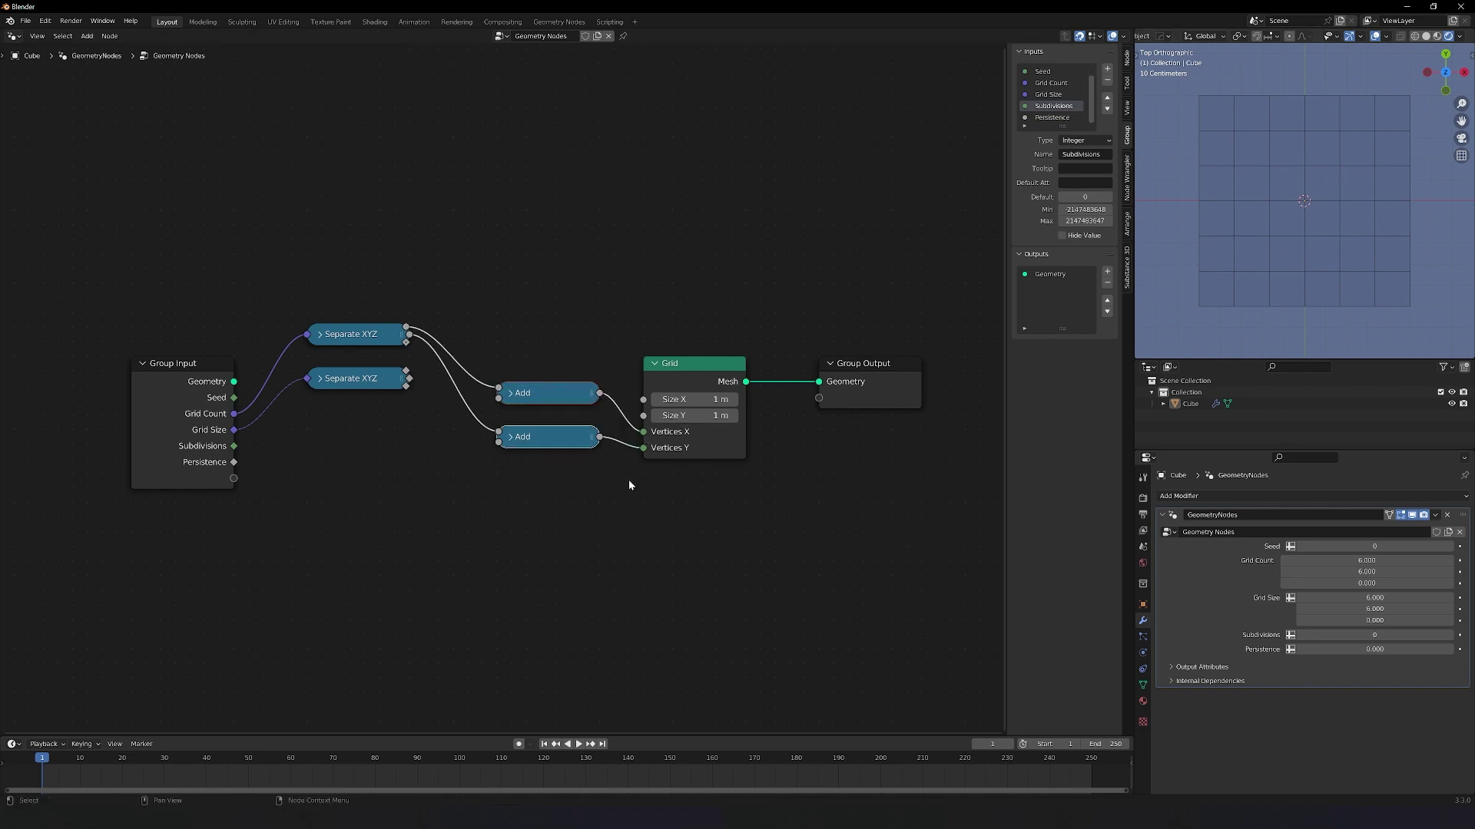
# Wrap the two Add nodes in a frame titled 'Num Verts'
pyautogui.hotkey('ctrl', 'j')
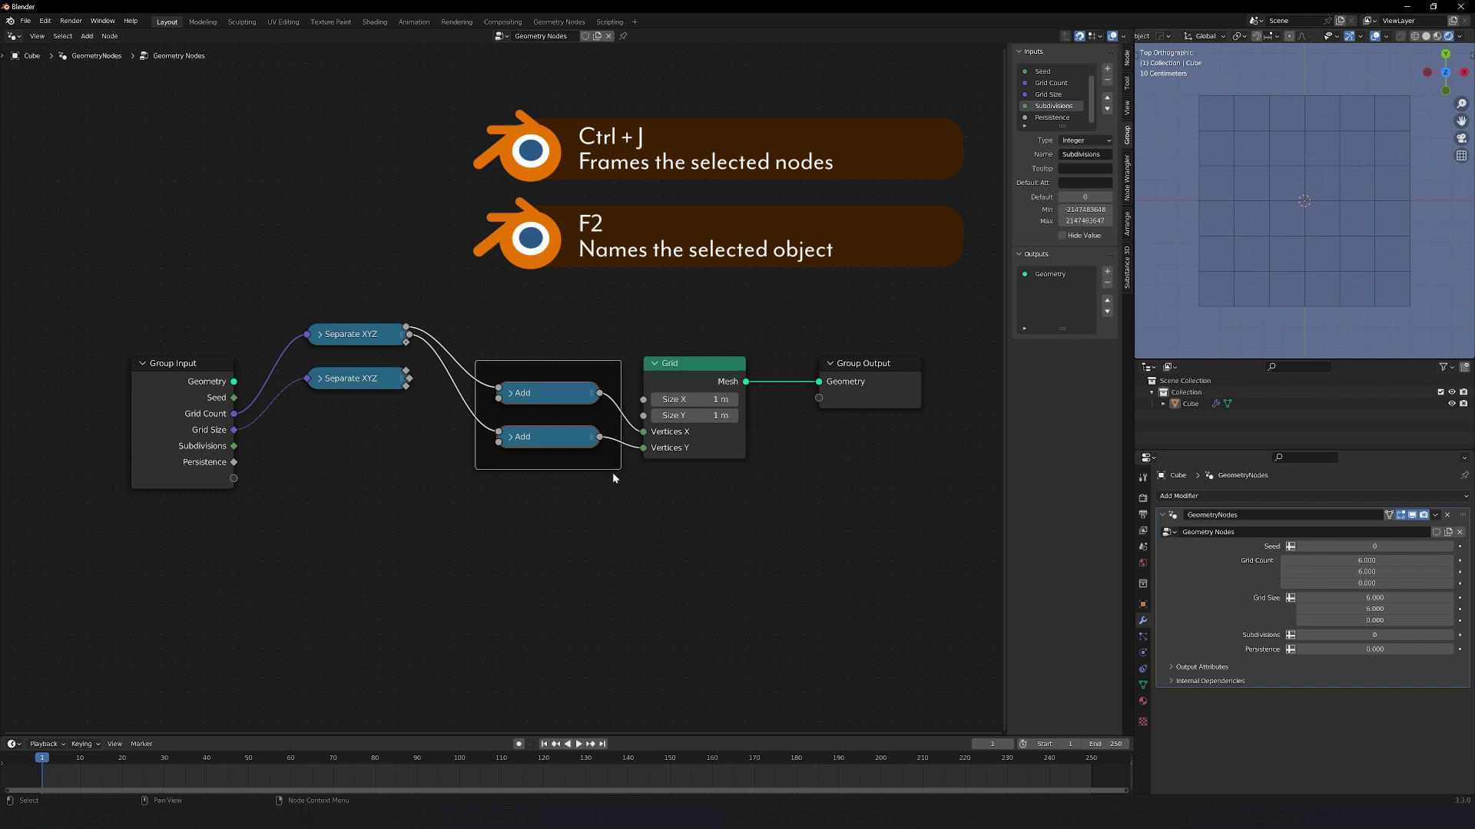
pyautogui.press('F2')
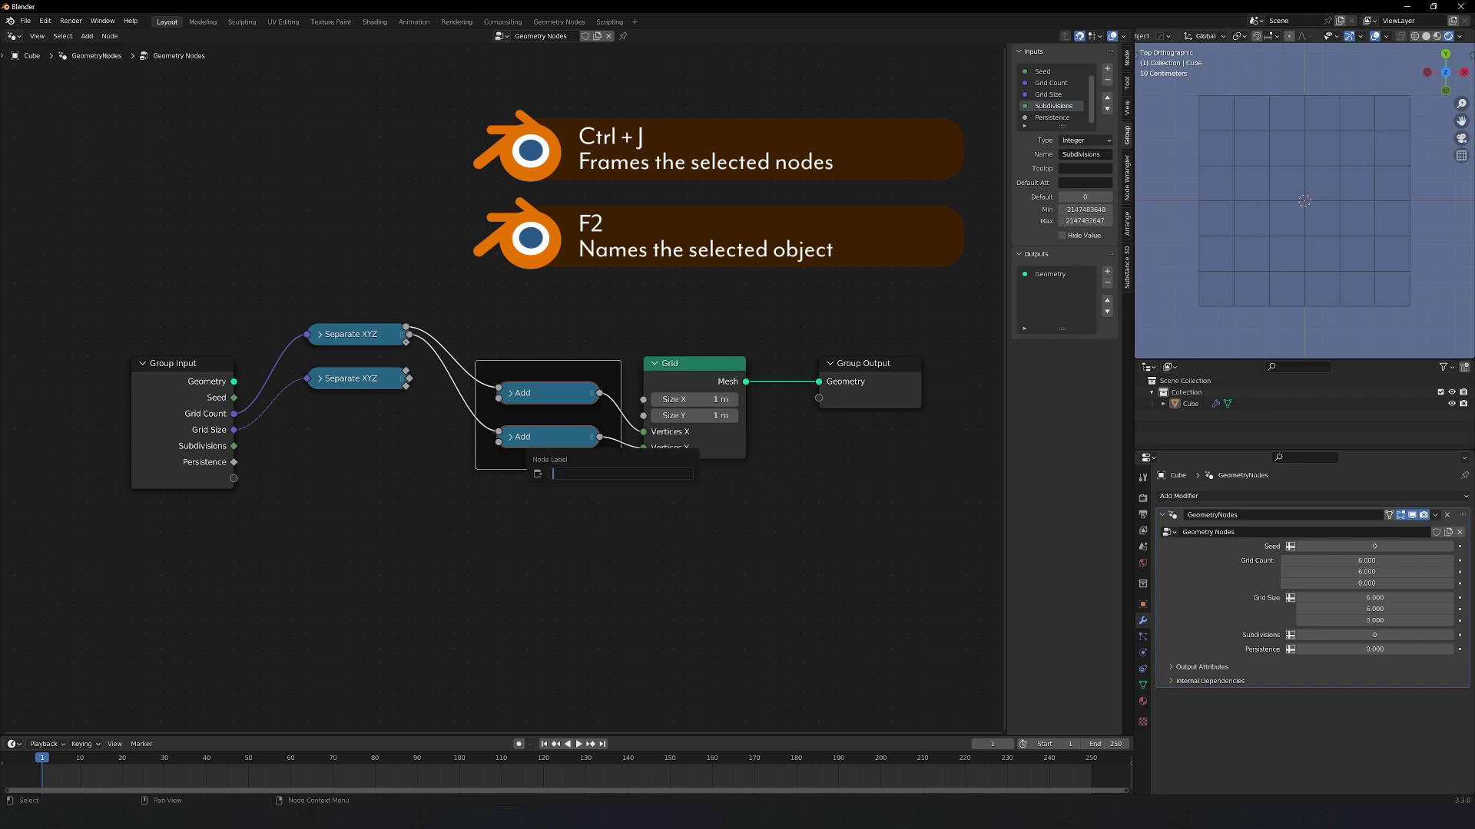
pyautogui.write('Num Verts')
pyautogui.press('Return')
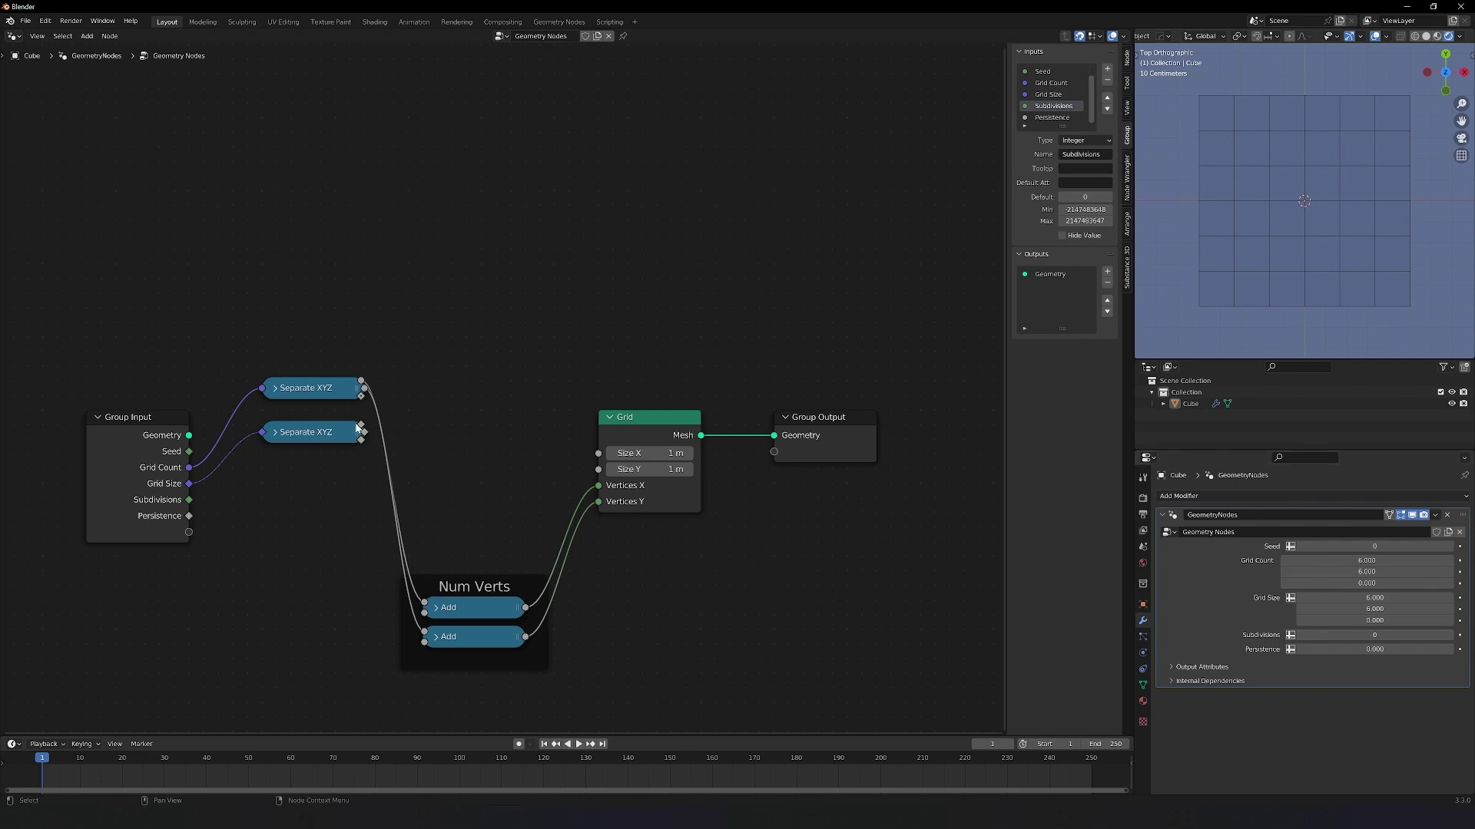
# Link Grid Size's X and Y to the Grid's Size X and Y and check the object's dimensions
pyautogui.moveTo(363, 428); pyautogui.dragTo(598, 454)
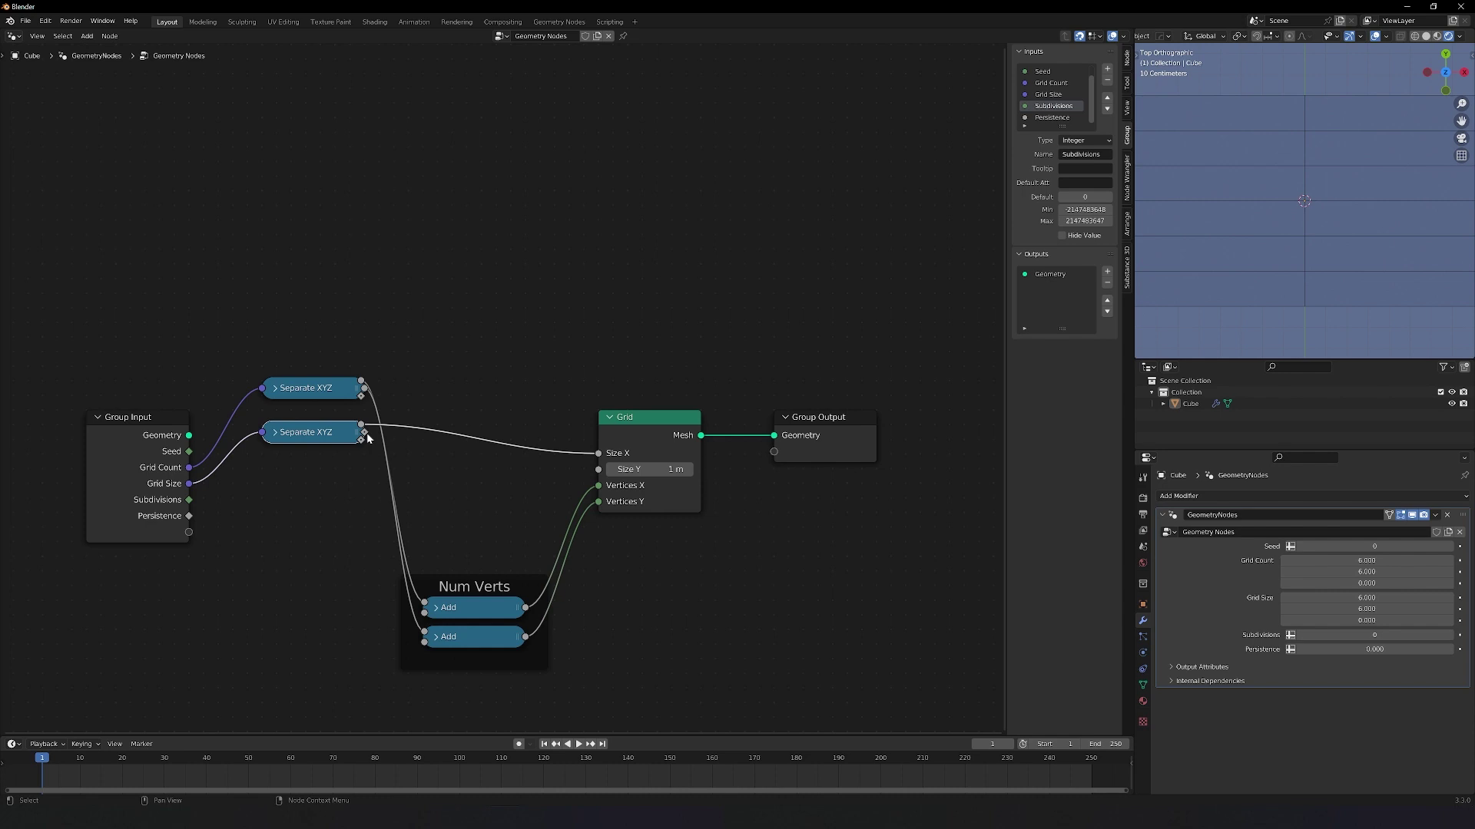
pyautogui.moveTo(364, 432); pyautogui.dragTo(598, 469)
pyautogui.scroll(-8, 1303, 270)
pyautogui.click(1302, 270)
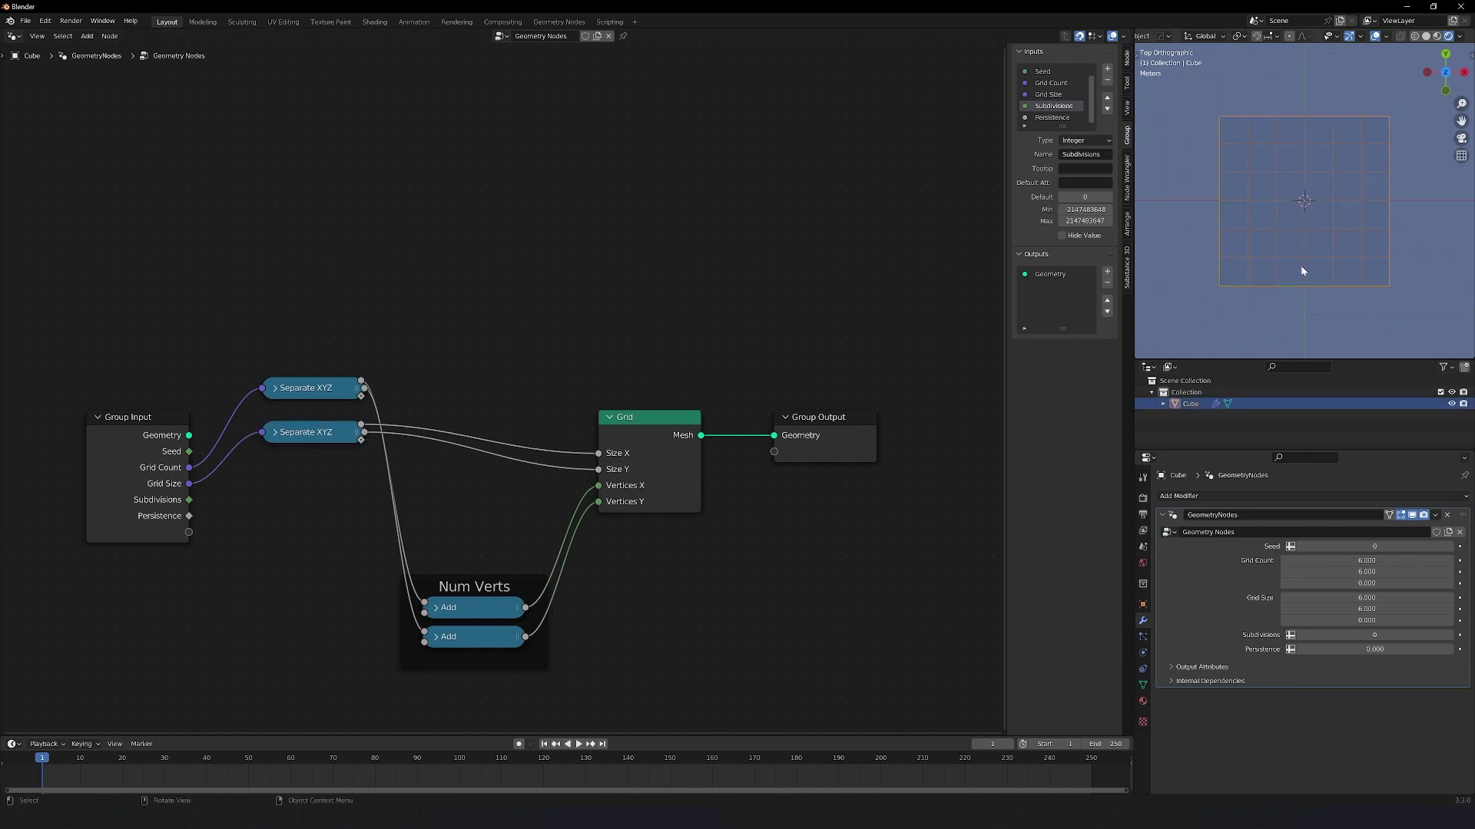
pyautogui.press('n')
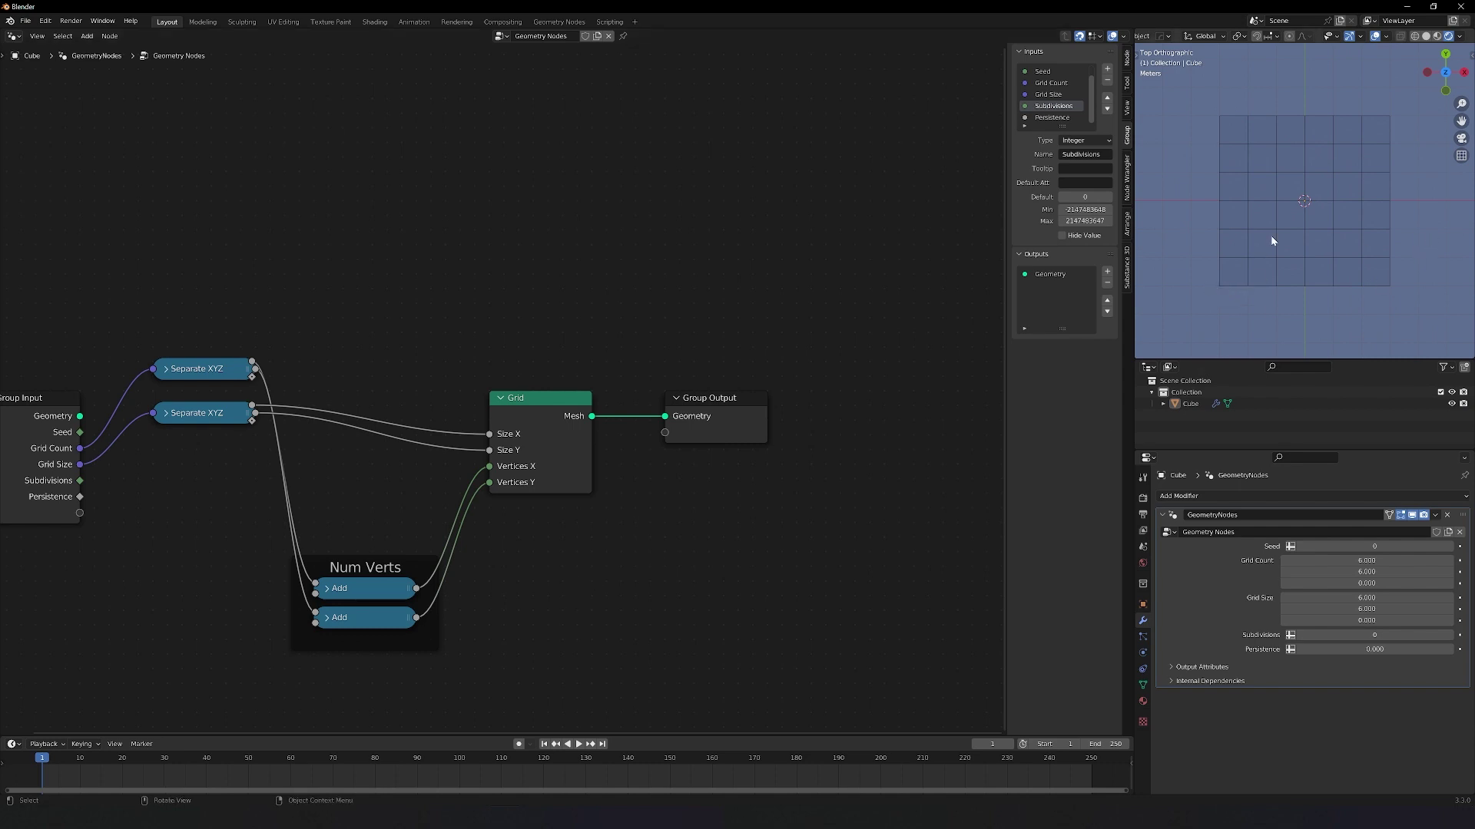
# Insert a Transform node between the Grid and Group Output
pyautogui.moveTo(710, 398); pyautogui.dragTo(886, 398)
pyautogui.hotkey('shift', 'a')
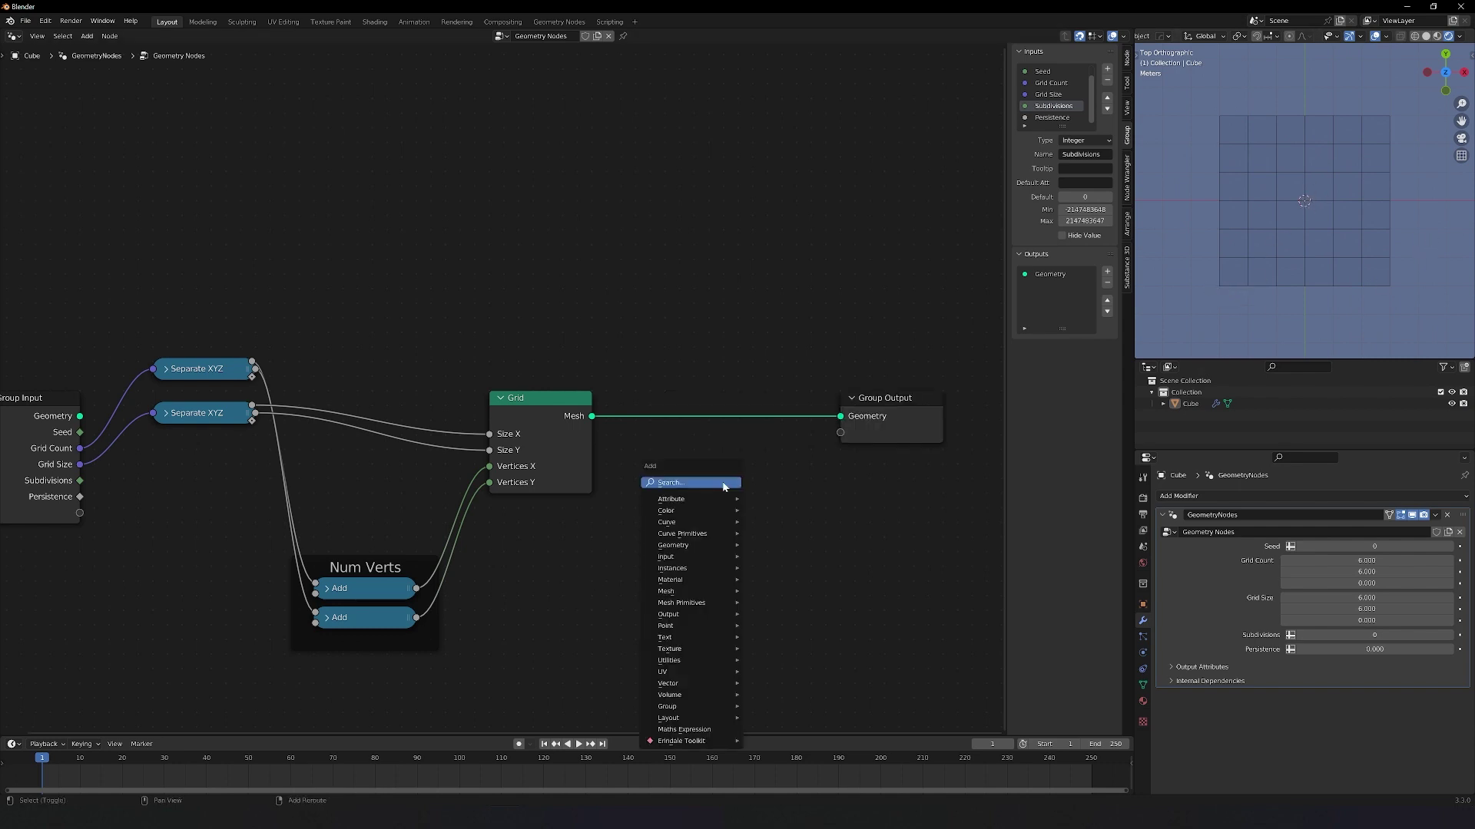
pyautogui.write('trans')
pyautogui.press('Return')
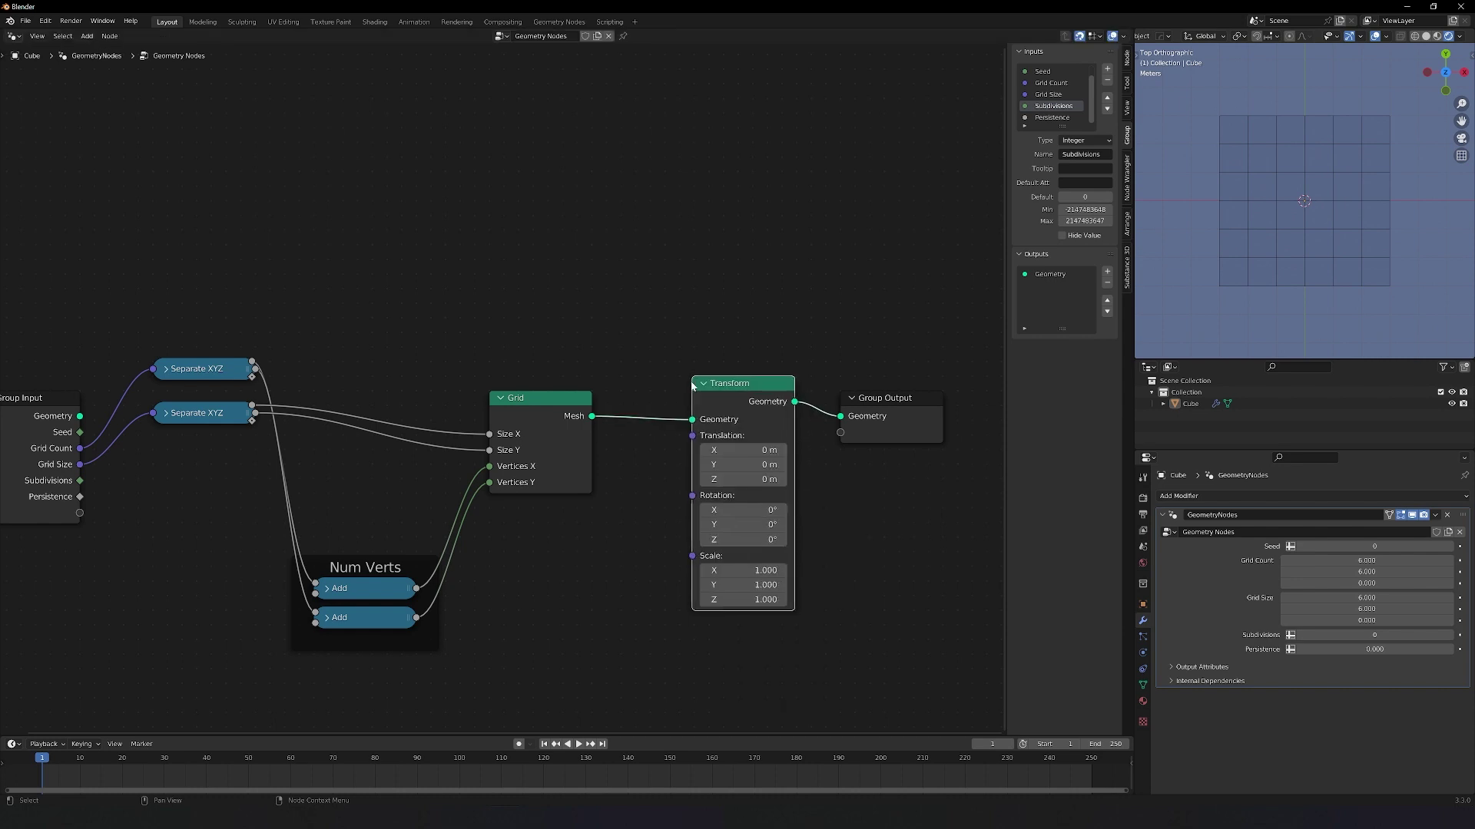
pyautogui.click(715, 472)
pyautogui.moveTo(715, 472); pyautogui.dragTo(855, 467, button='middle')
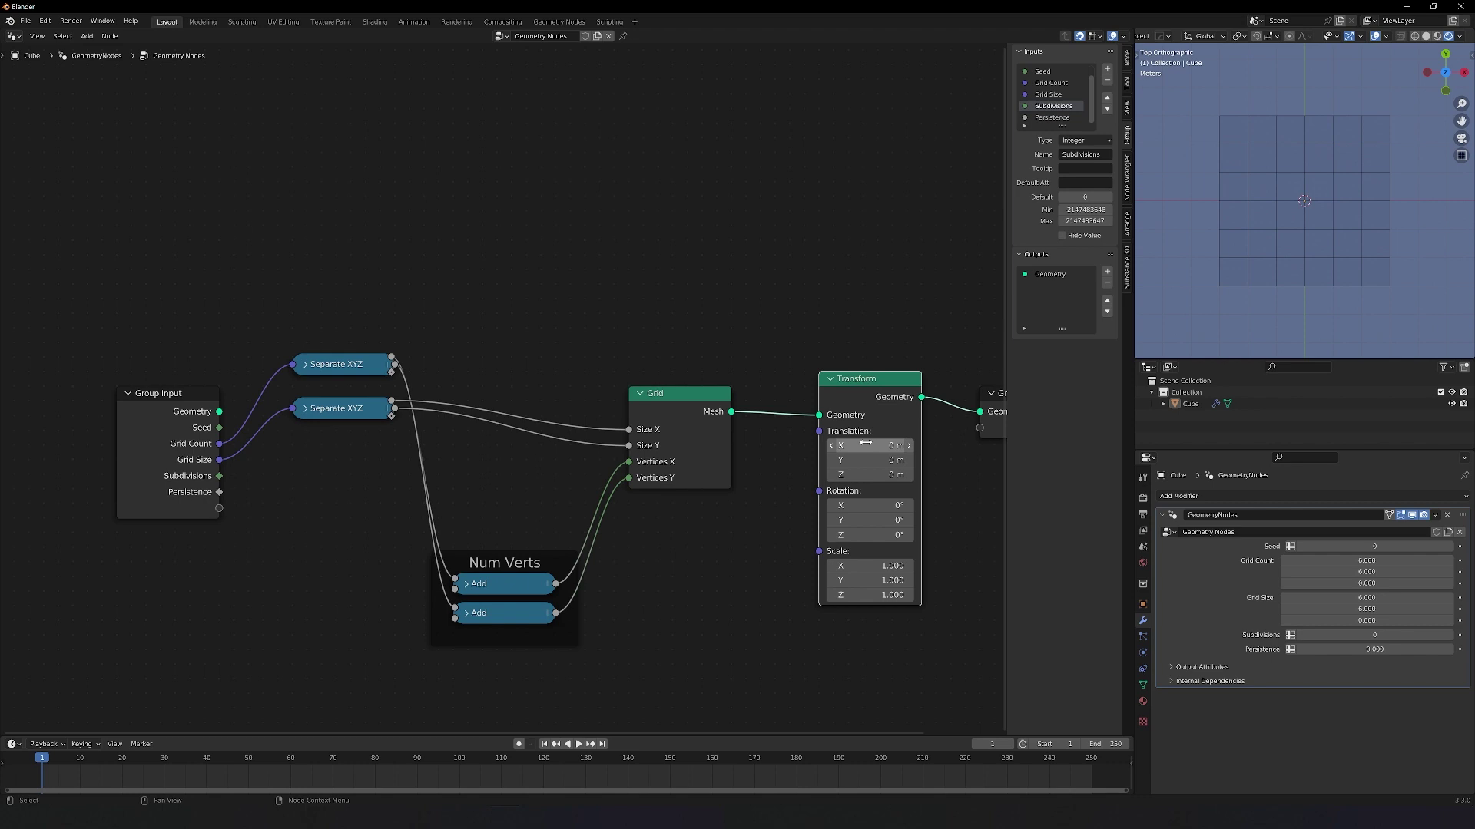
# Copy an Add node out of the Num Verts frame and make it Divide by 2
pyautogui.click(529, 584)
pyautogui.hotkey('shift', 'd')
pyautogui.click(695, 569)
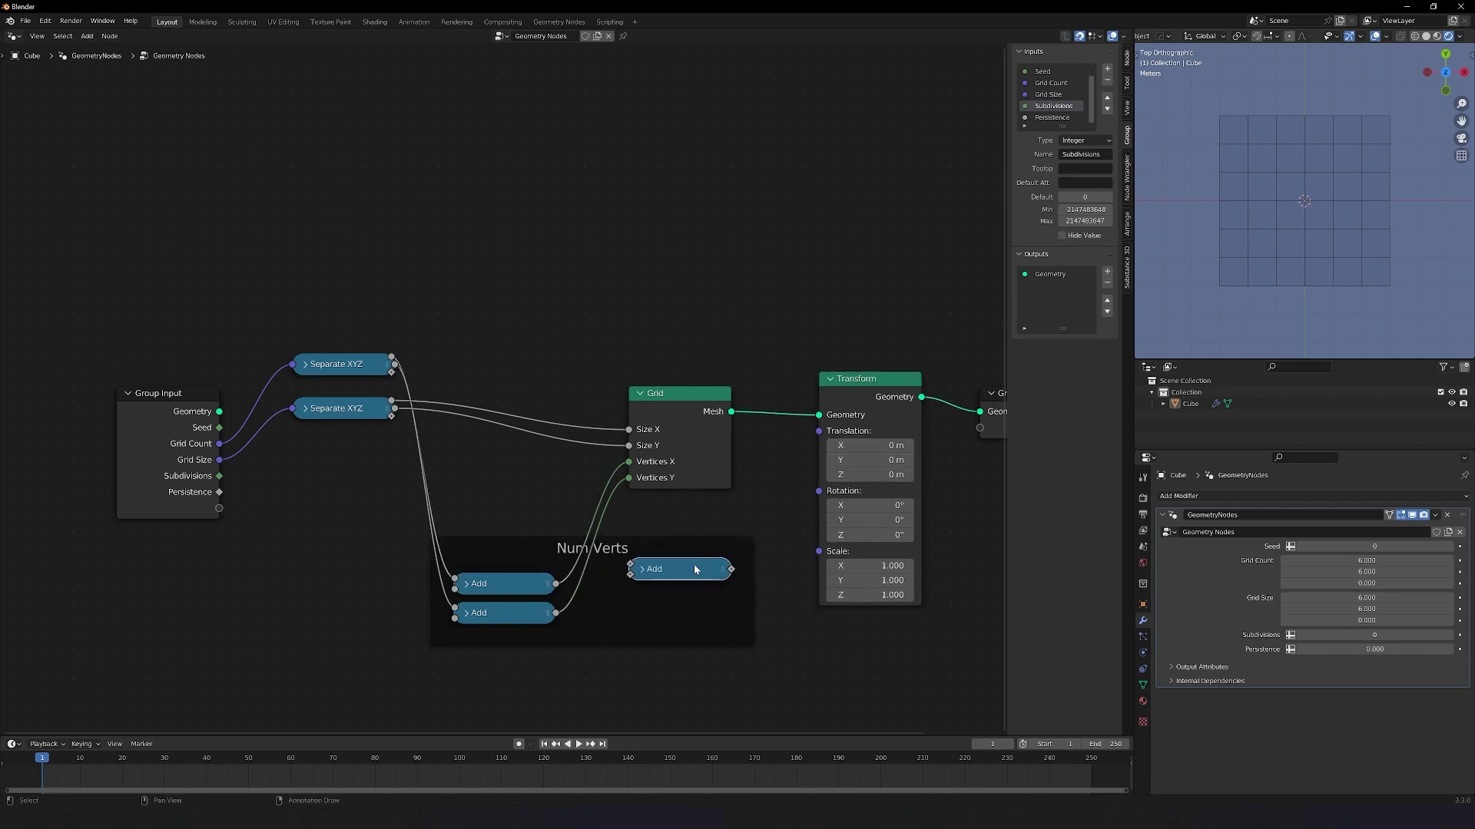
pyautogui.hotkey('alt', 'p')
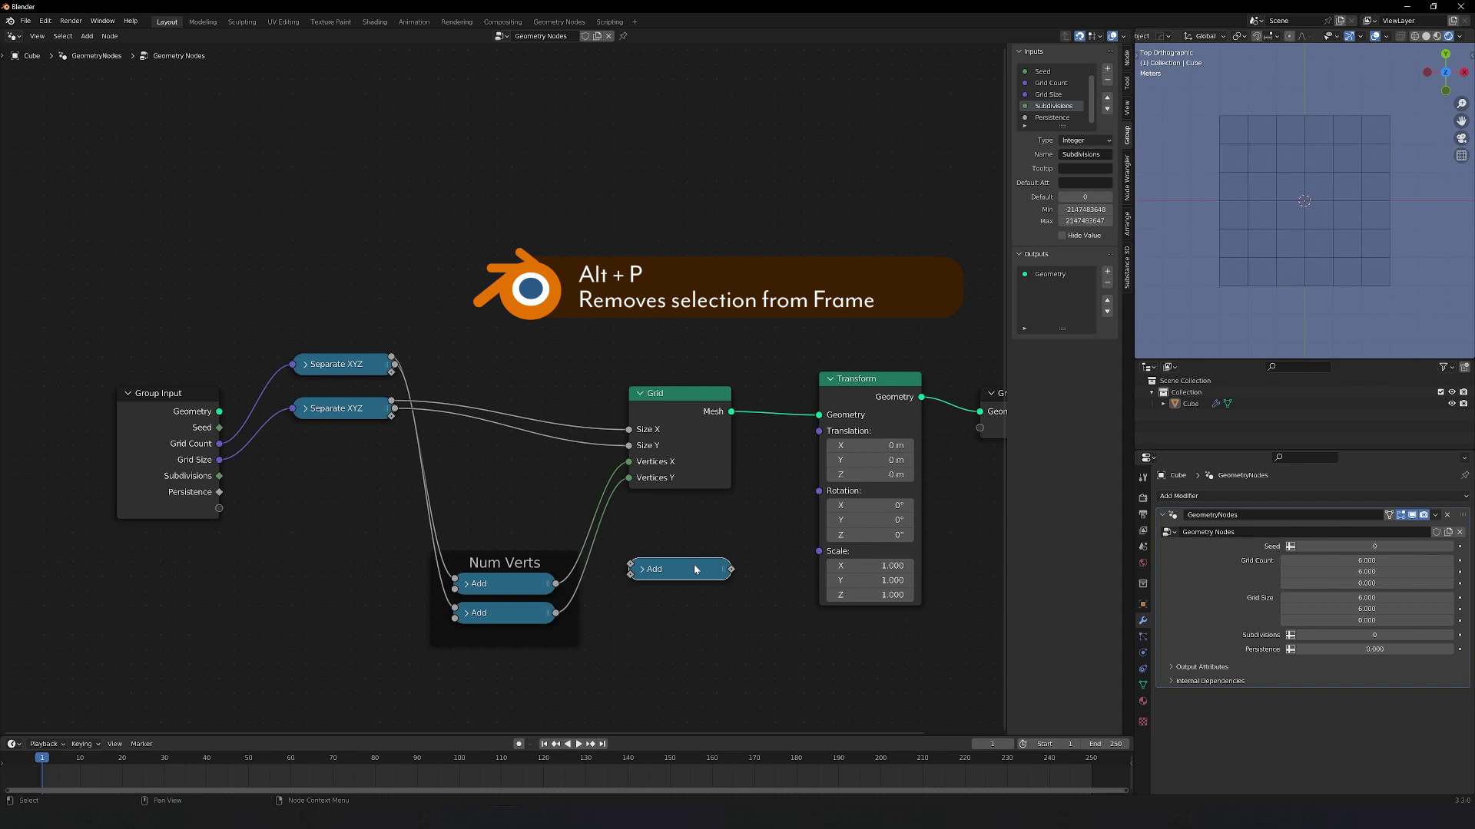
pyautogui.click(644, 571)
pyautogui.click(674, 608)
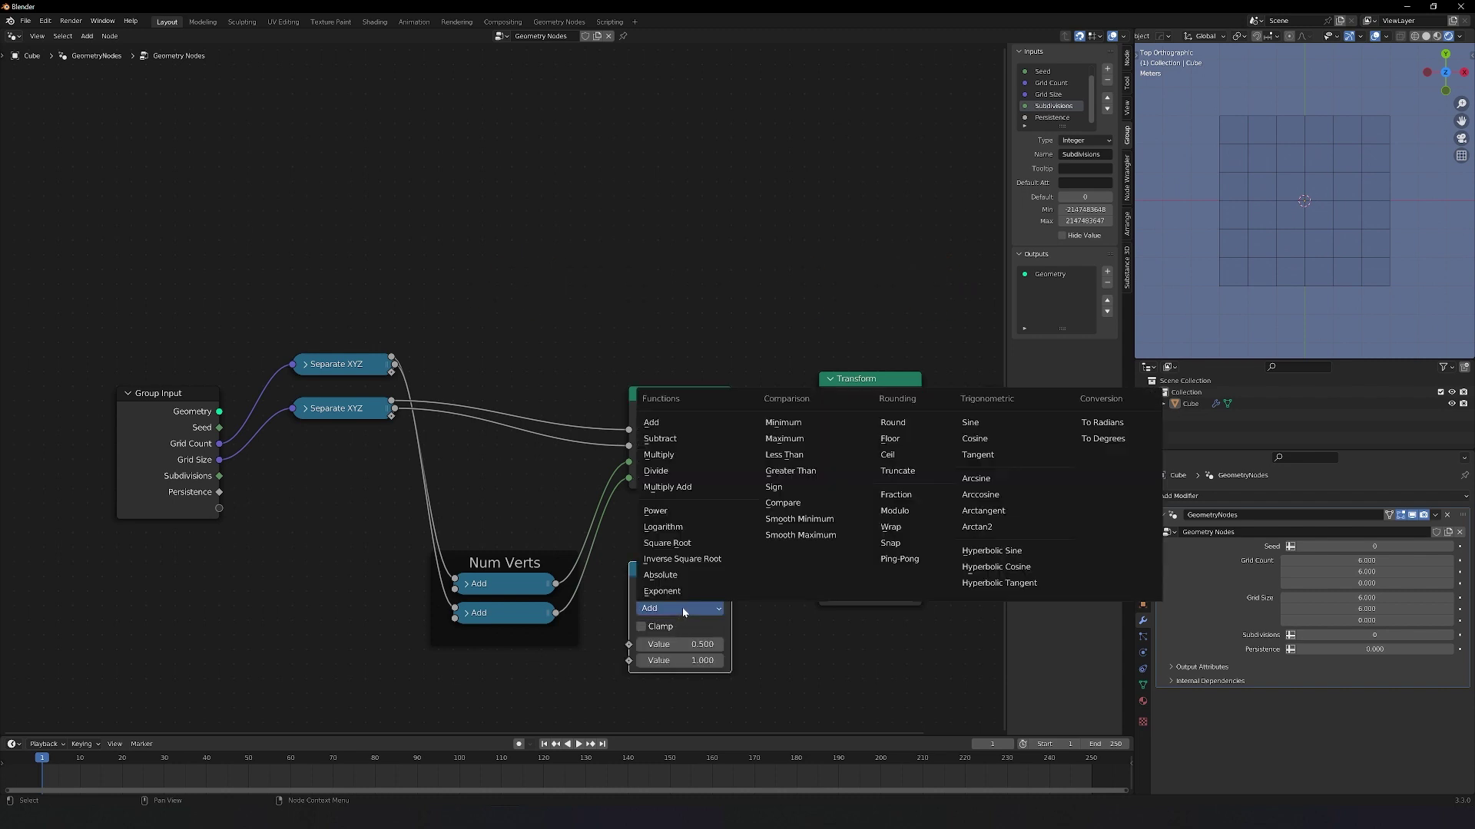
pyautogui.click(675, 484)
pyautogui.doubleClick(676, 660)
pyautogui.write('2')
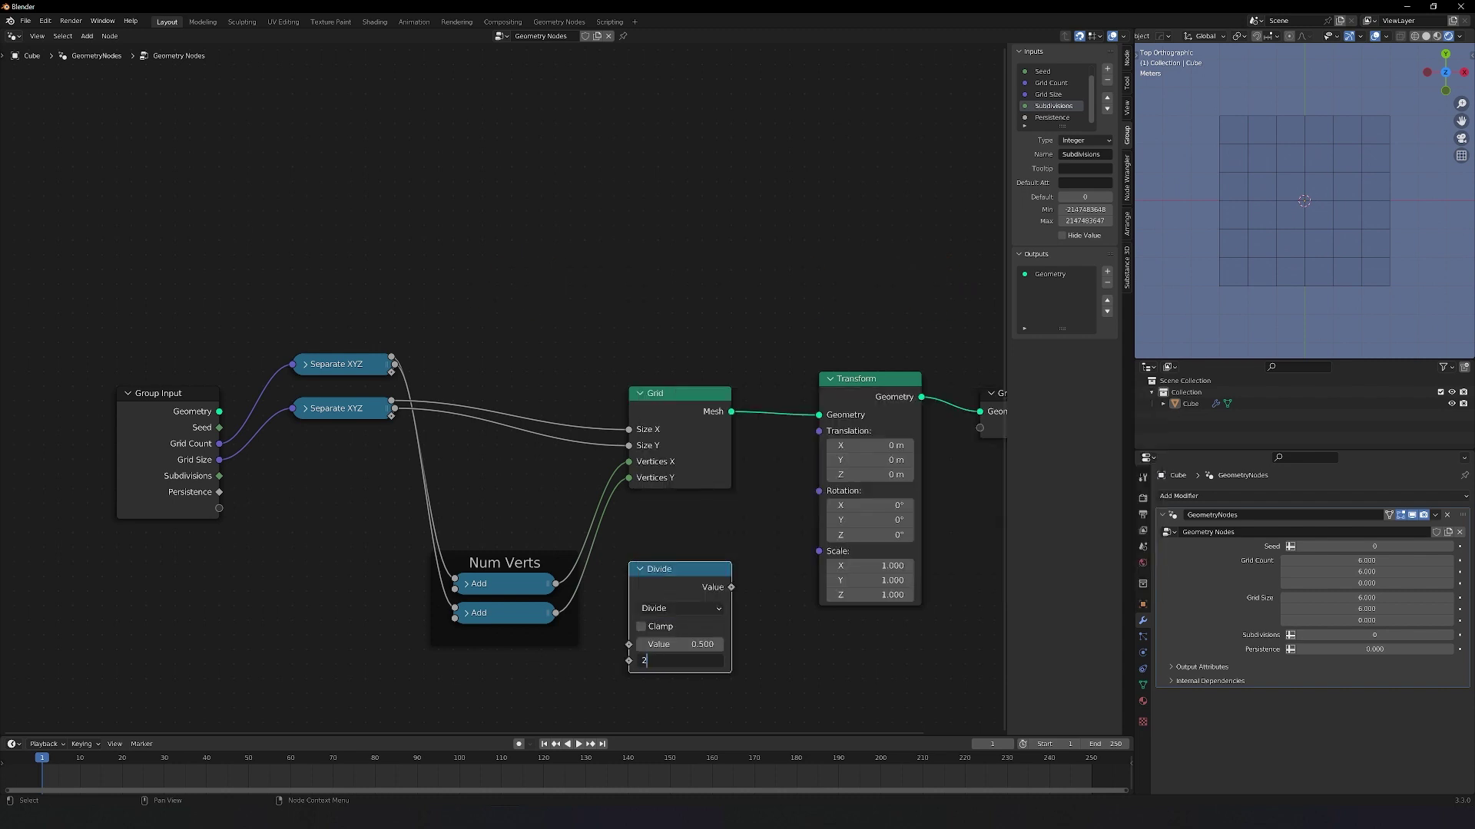
pyautogui.press('Return')
pyautogui.click(641, 575)
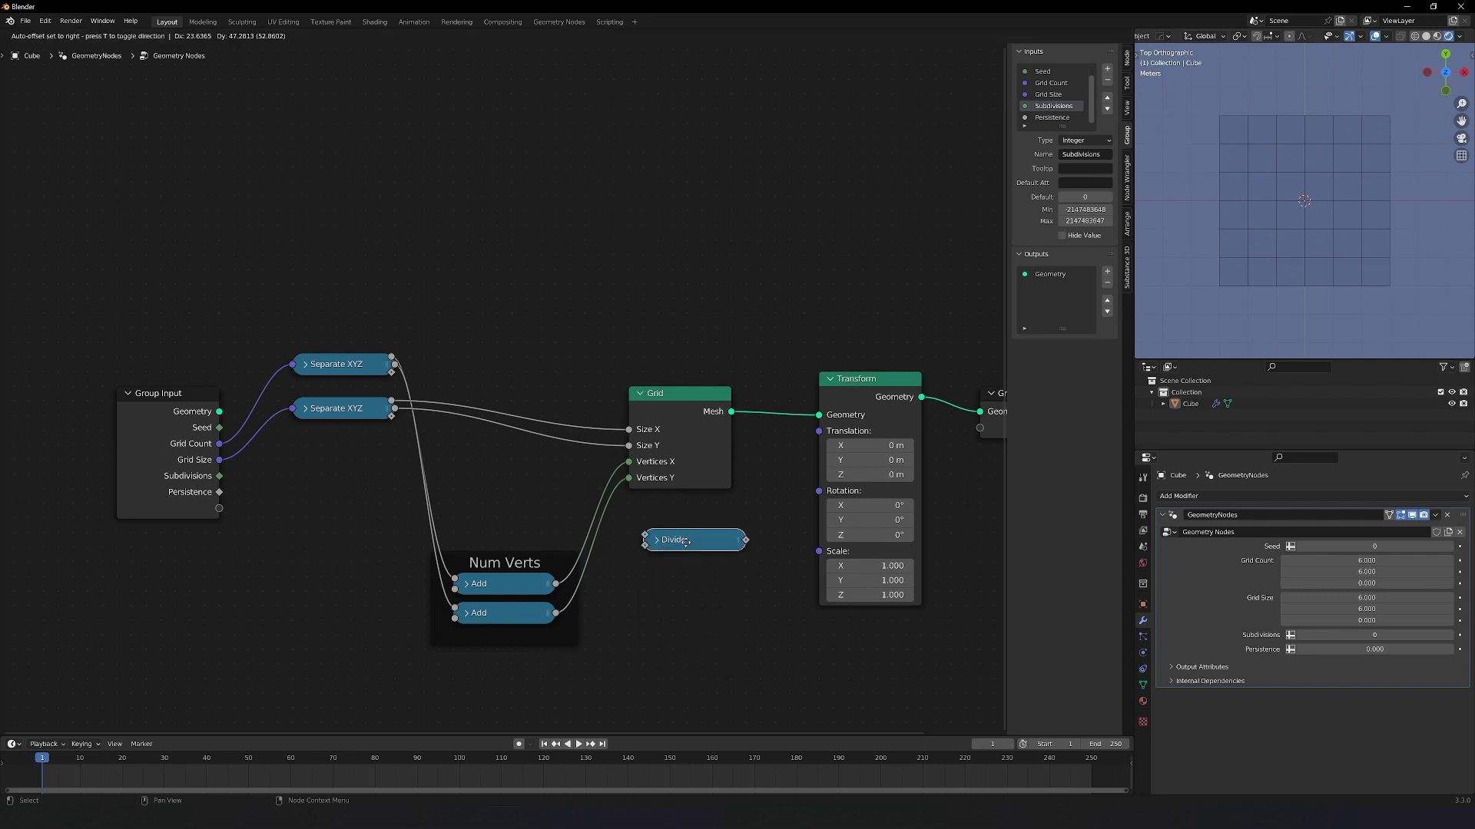
# Duplicate the Divide node and feed Grid Size's X and Y into the two Divides
pyautogui.hotkey('shift', 'd')
pyautogui.click(684, 587)
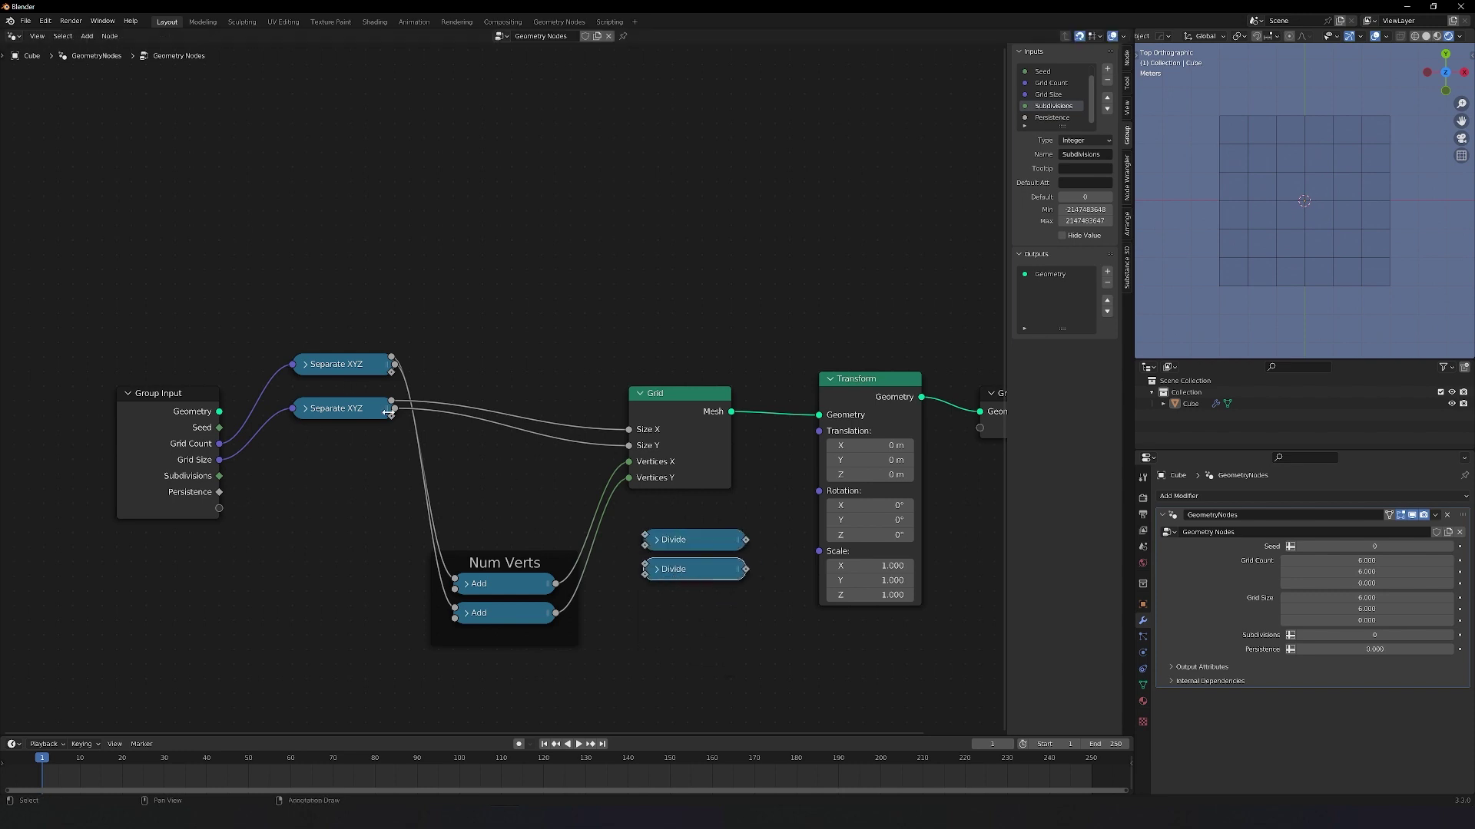
pyautogui.moveTo(398, 407); pyautogui.dragTo(645, 540)
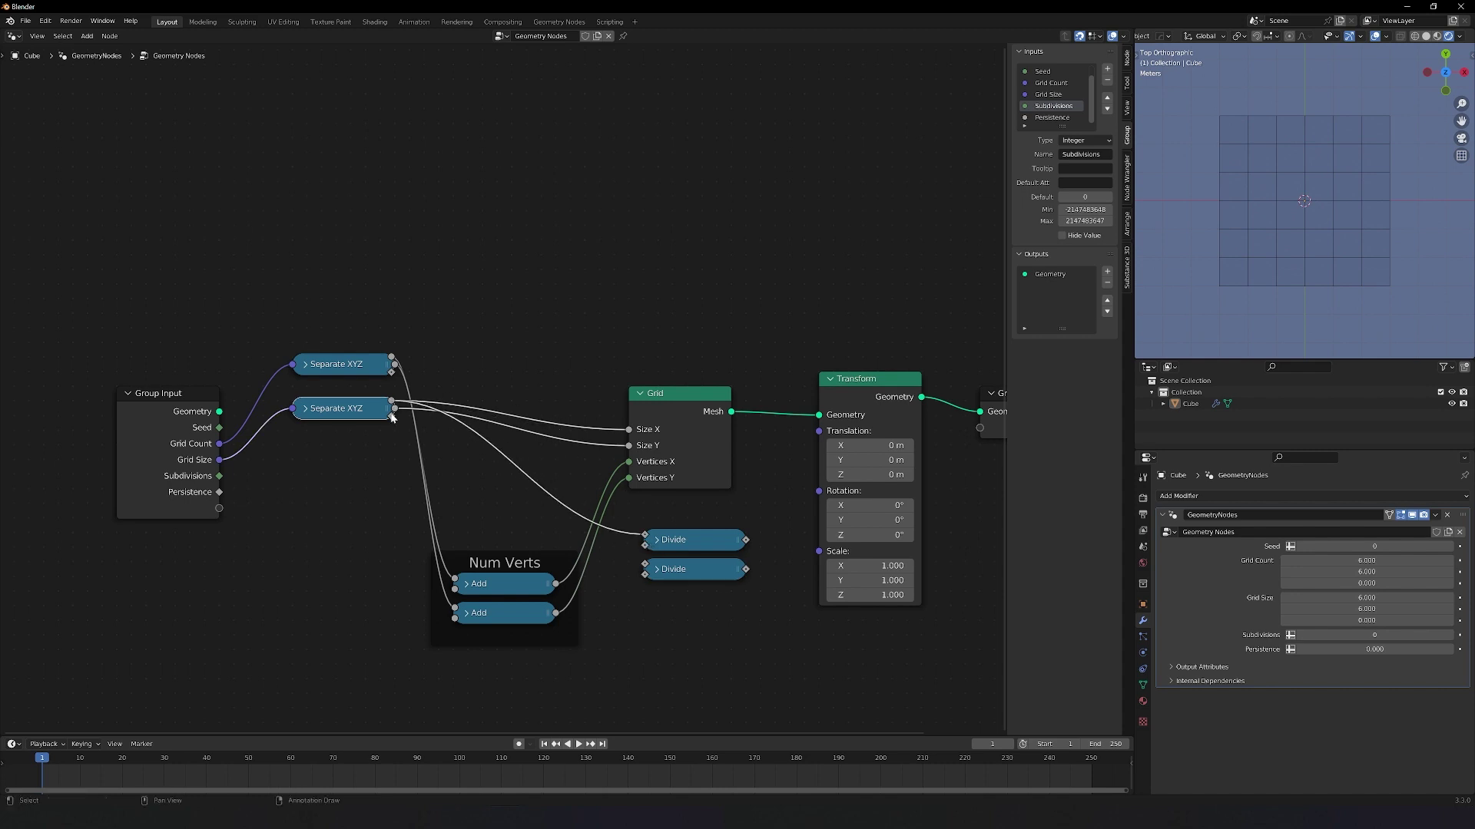
pyautogui.moveTo(395, 408); pyautogui.dragTo(643, 567)
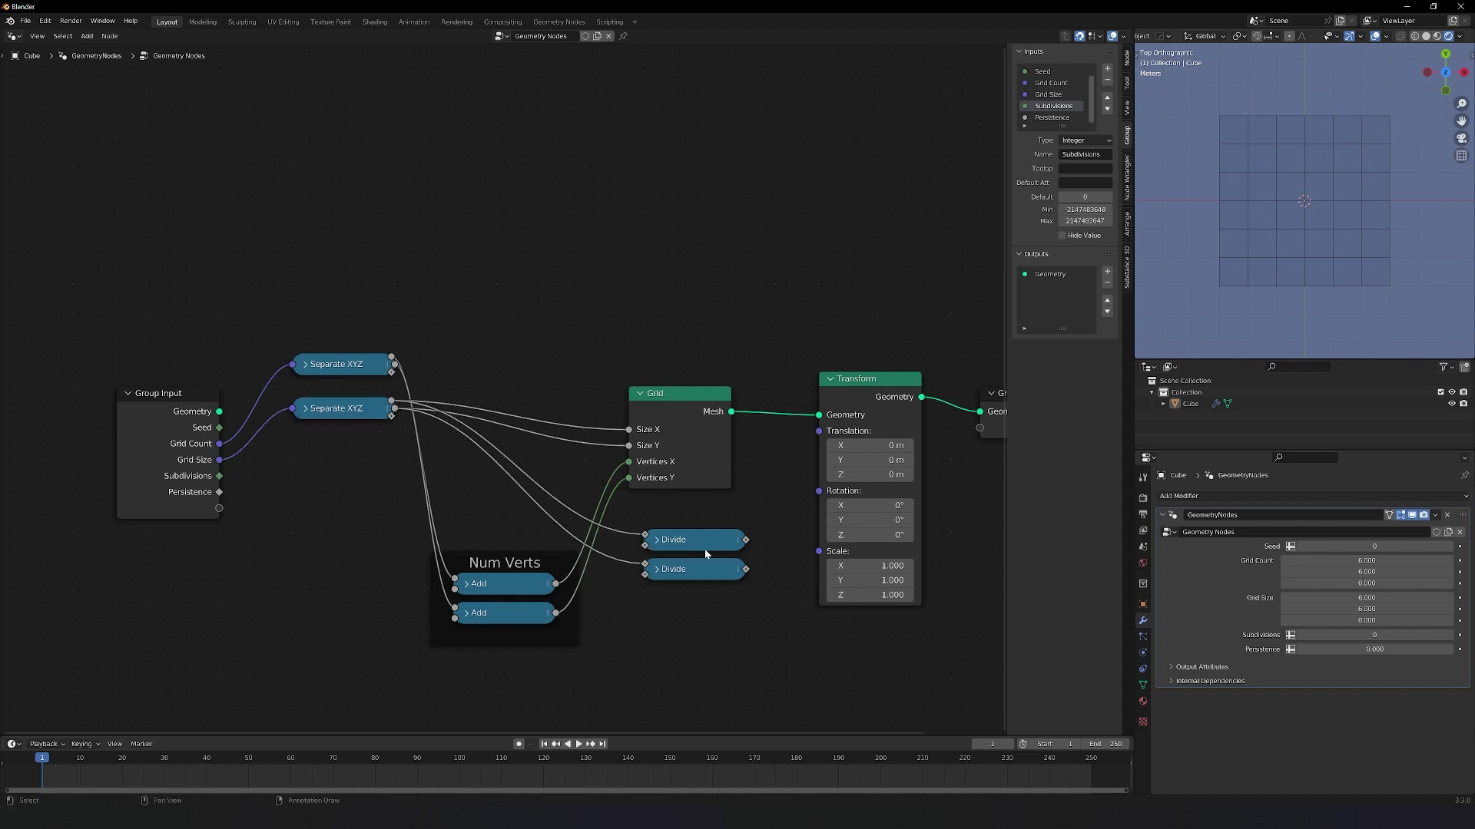
pyautogui.press('Home')
# Shift Transform and Group Output right and add a Combine XYZ node beside the Divides
pyautogui.press('g')
pyautogui.click(914, 524)
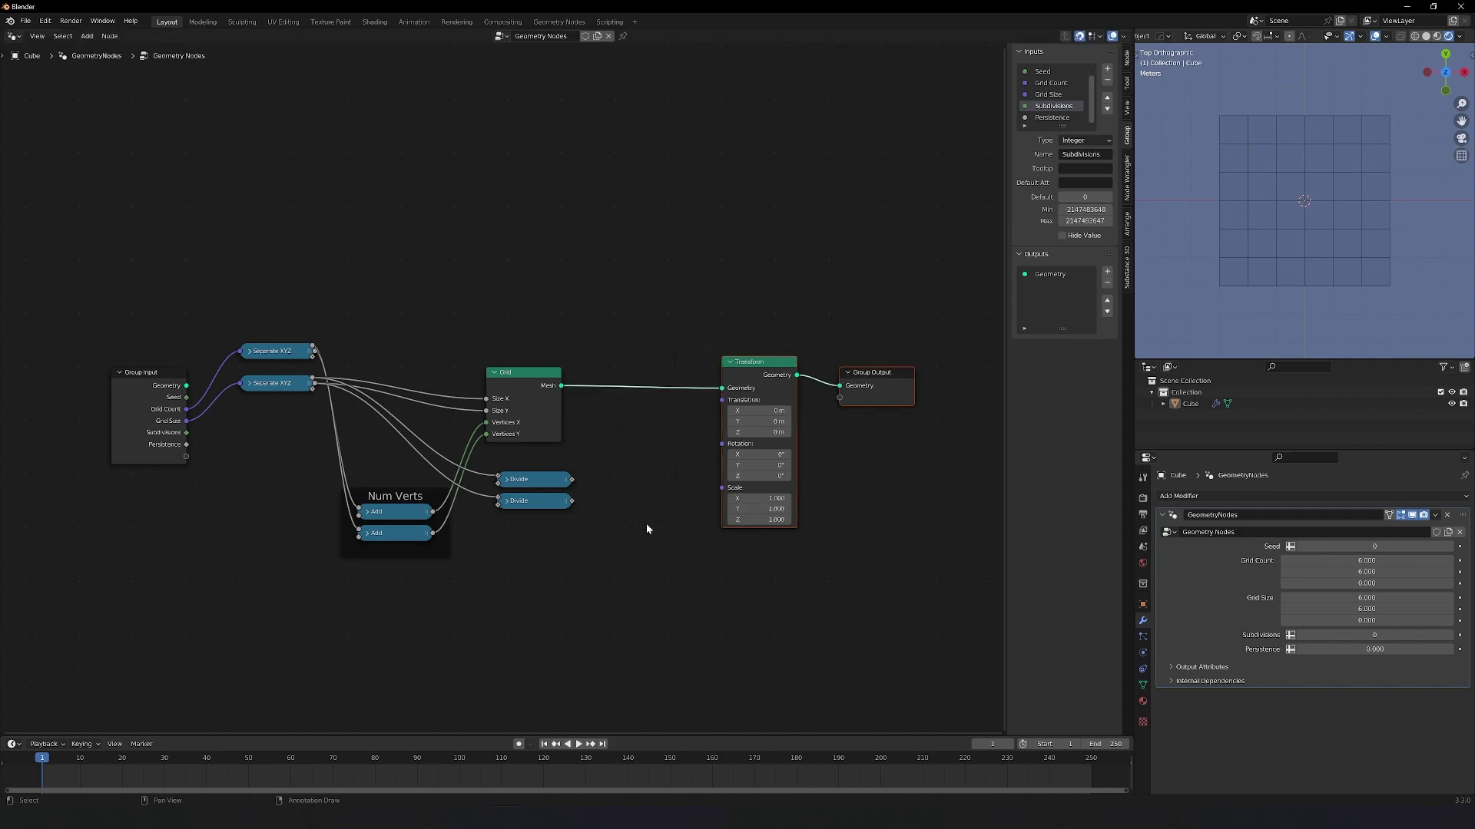
pyautogui.click(646, 523)
pyautogui.hotkey('shift', 'a')
pyautogui.click(629, 480)
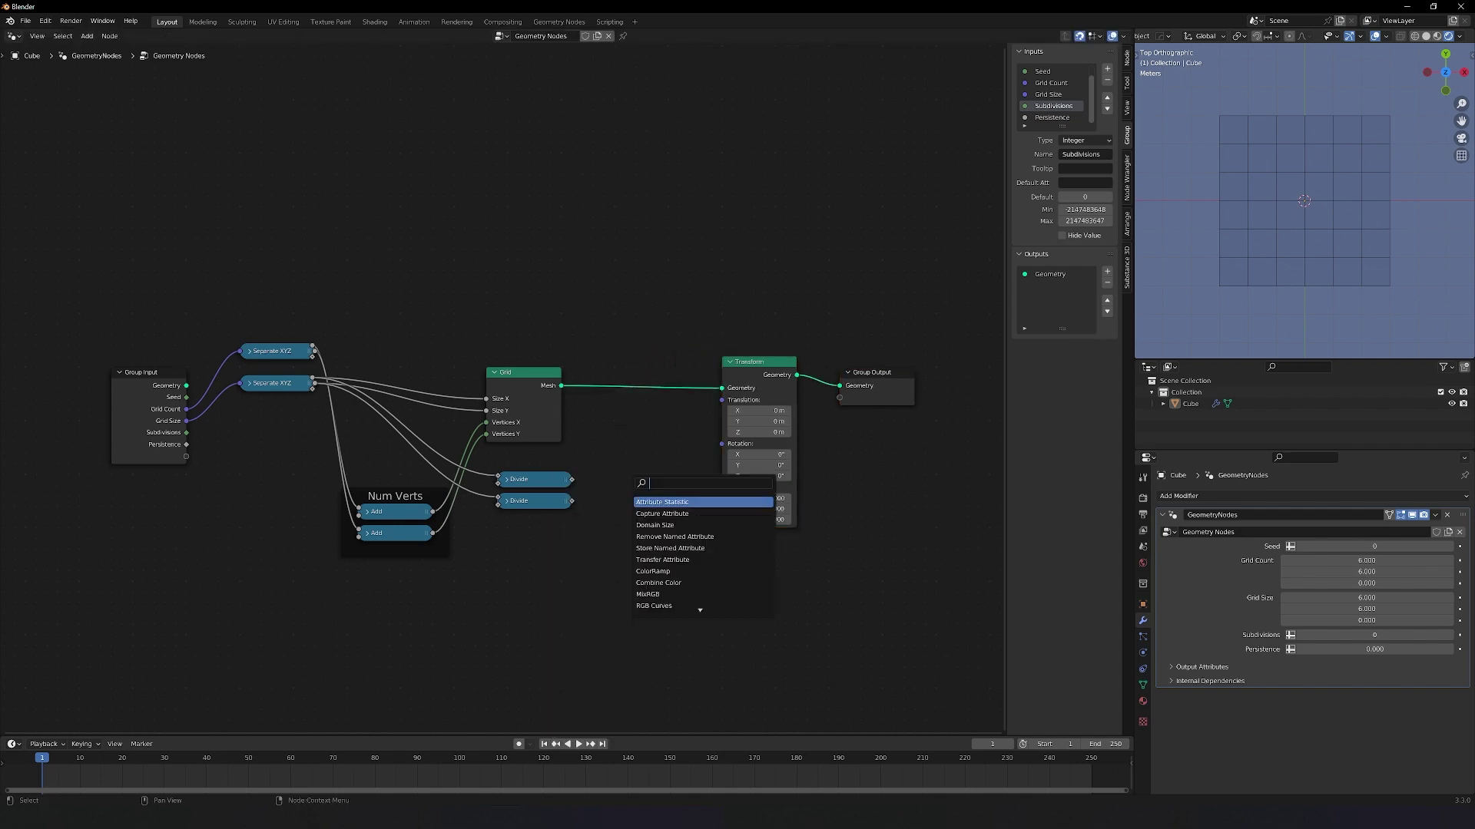
pyautogui.write('combine xyz')
pyautogui.press('Return')
pyautogui.click(640, 494)
# Link the Divide result into Combine XYZ X and its Vector into Transform Translation
pyautogui.scroll(2, 504, 390)
pyautogui.moveTo(597, 512); pyautogui.dragTo(640, 550)
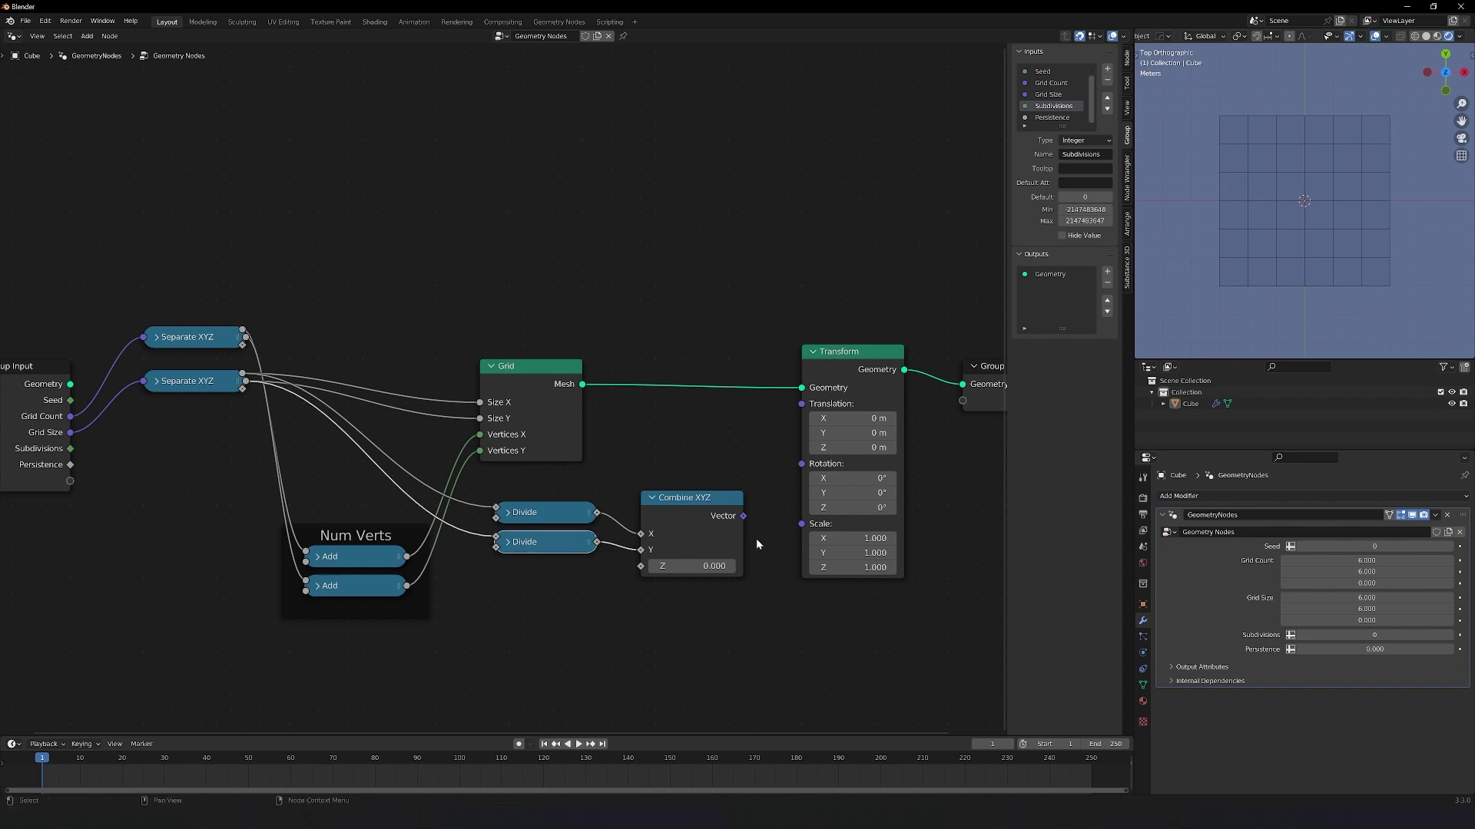
pyautogui.moveTo(743, 515); pyautogui.dragTo(809, 412)
pyautogui.keyDown('shift'); pyautogui.moveTo(1407, 209); pyautogui.dragTo(1307, 316, button='middle'); pyautogui.keyUp('shift')
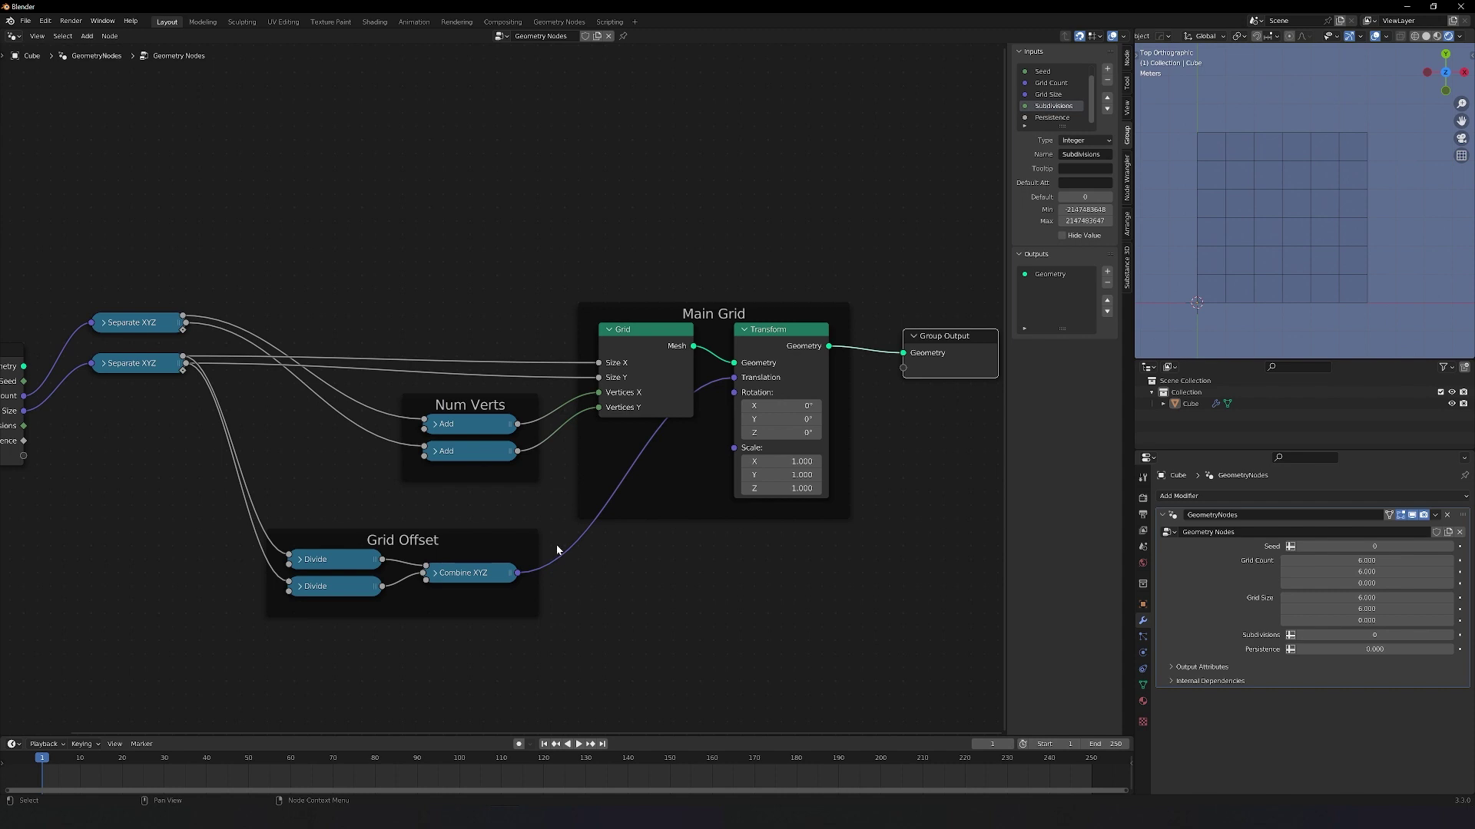
# Add a reroute on the offset link and line it up with Combine XYZ's output
pyautogui.keyDown('shift'); pyautogui.moveTo(557, 546); pyautogui.dragTo(681, 602, button='right'); pyautogui.keyUp('shift')
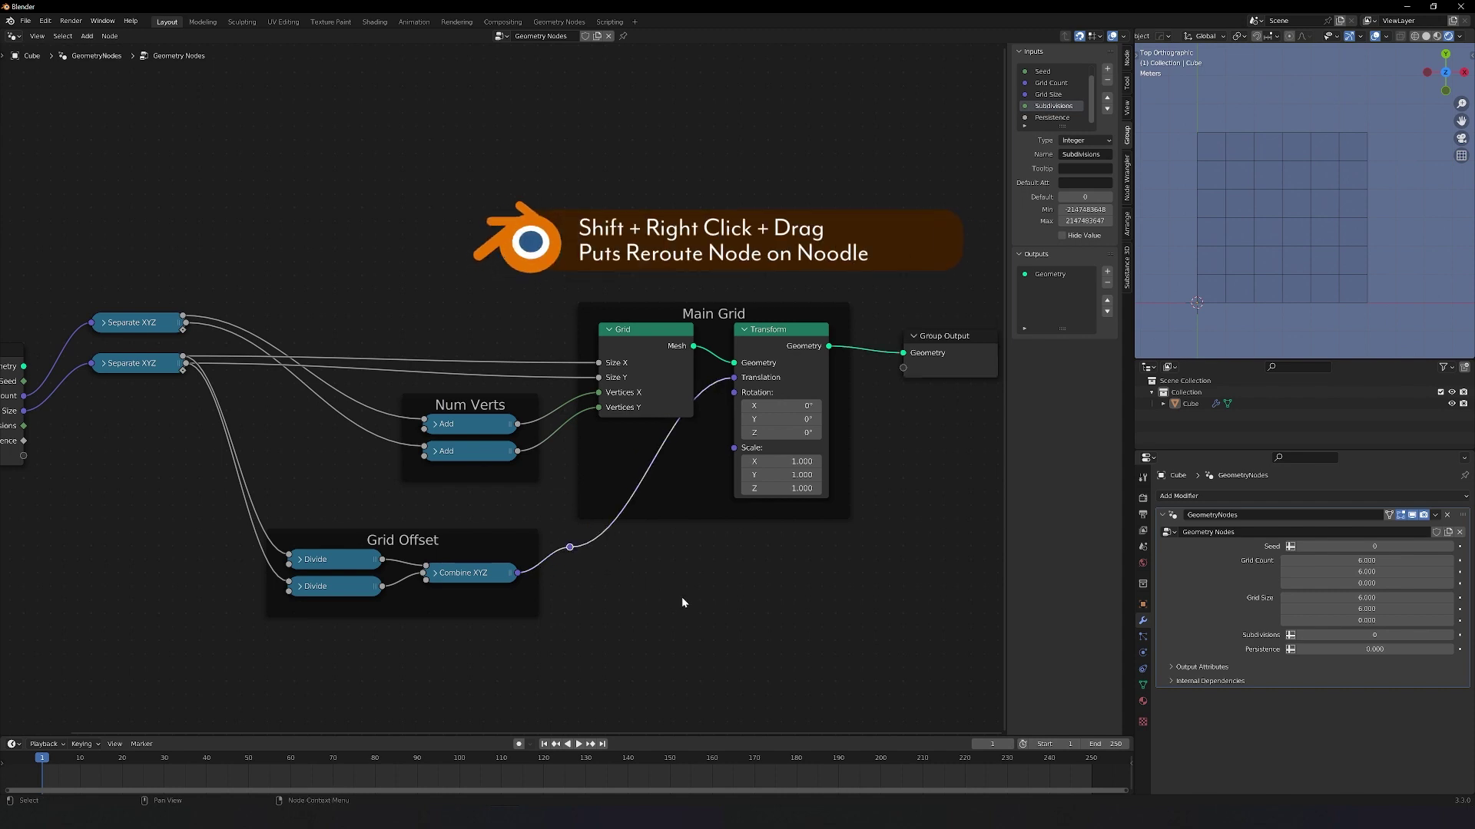
pyautogui.moveTo(570, 550); pyautogui.dragTo(646, 572)
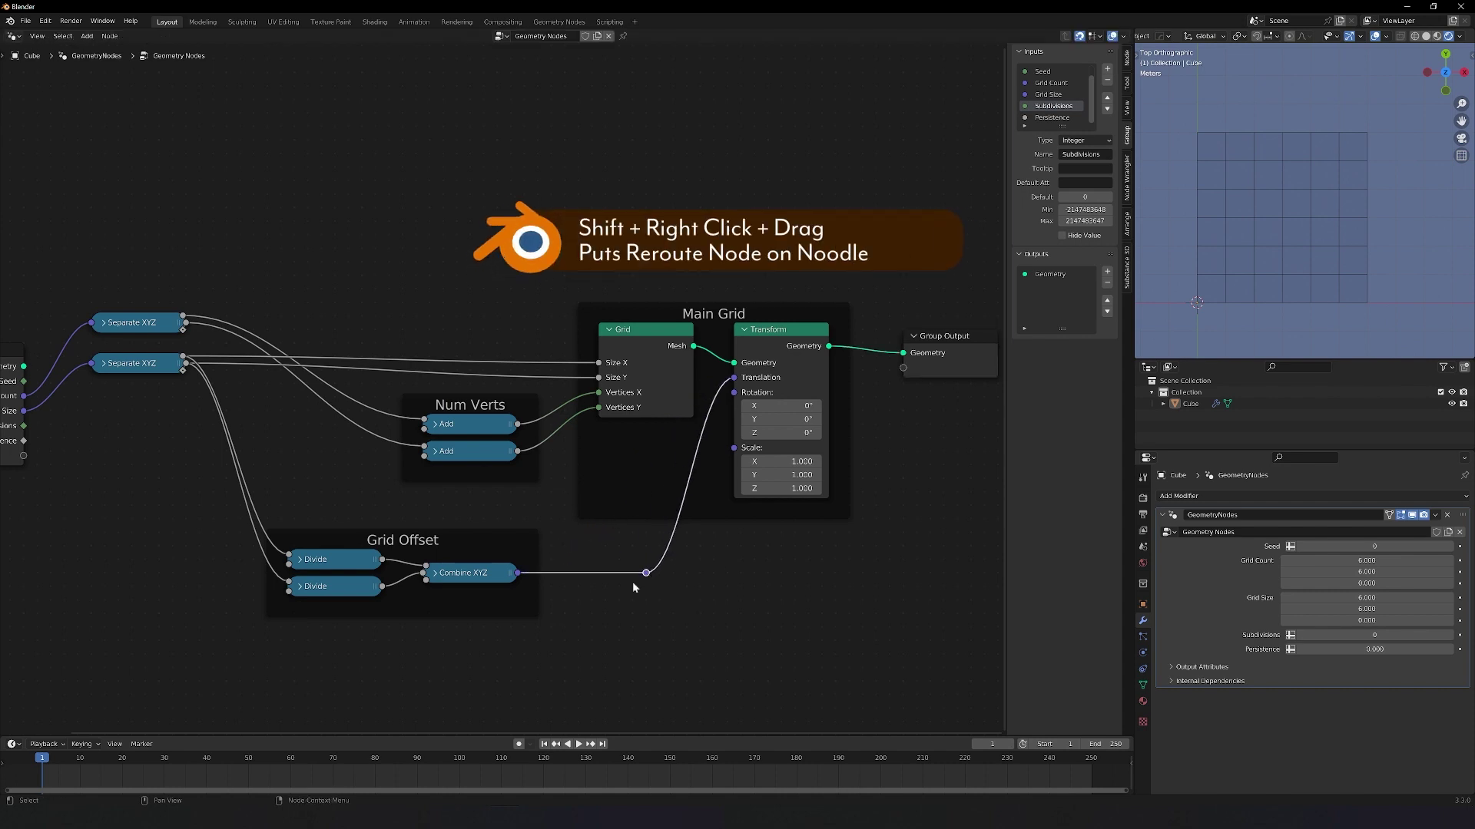
pyautogui.moveTo(340, 456); pyautogui.dragTo(598, 503, button='middle')
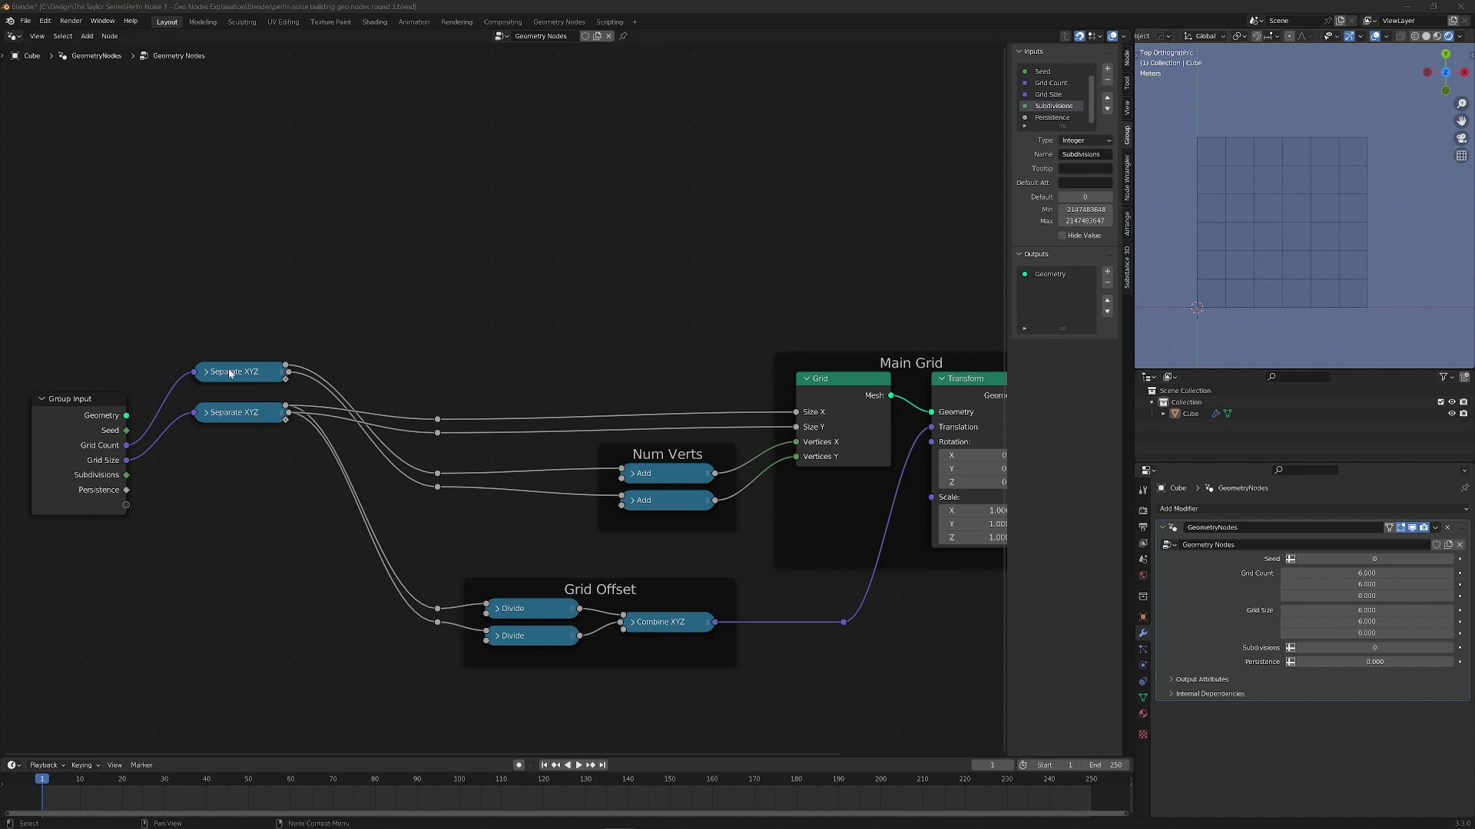
# Add a collapsed Math node set to Divide, fed by two Separate XYZ outputs
pyautogui.hotkey('shift', 'a')
pyautogui.write('add')
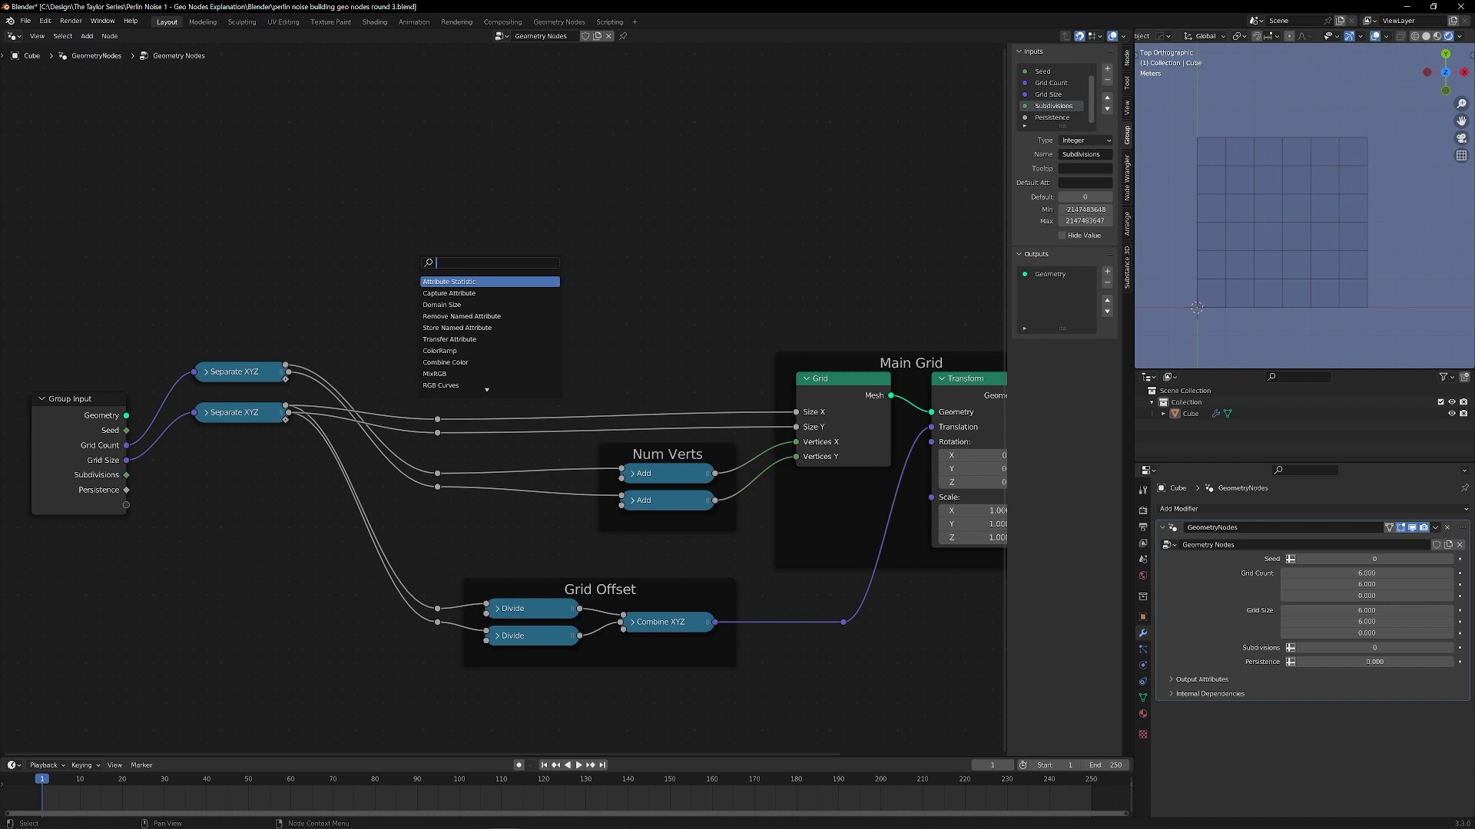
pyautogui.press('Return')
pyautogui.click(489, 296)
pyautogui.click(488, 301)
pyautogui.click(471, 378)
pyautogui.press('h')
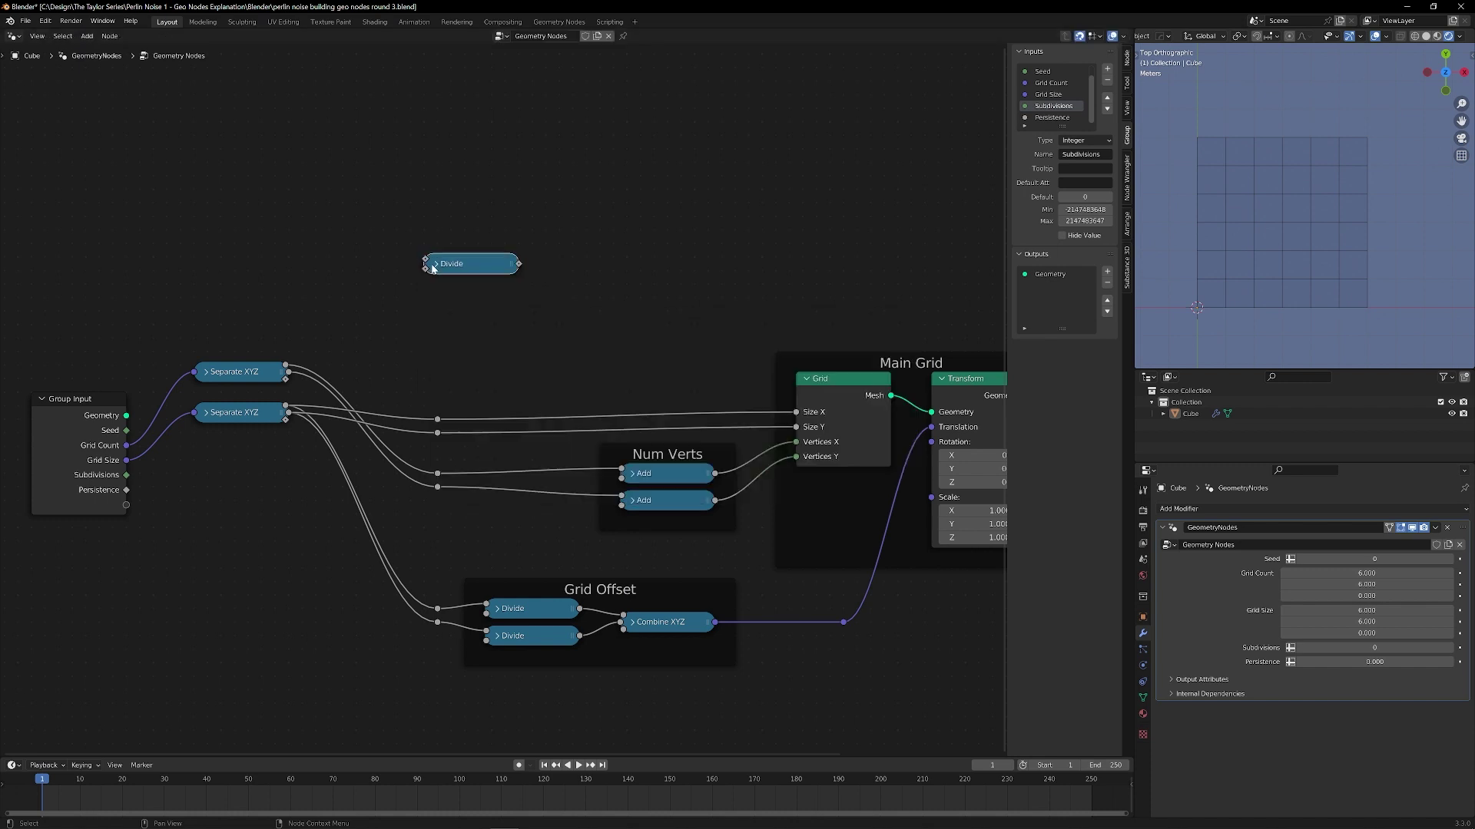
pyautogui.moveTo(461, 263); pyautogui.dragTo(422, 237)
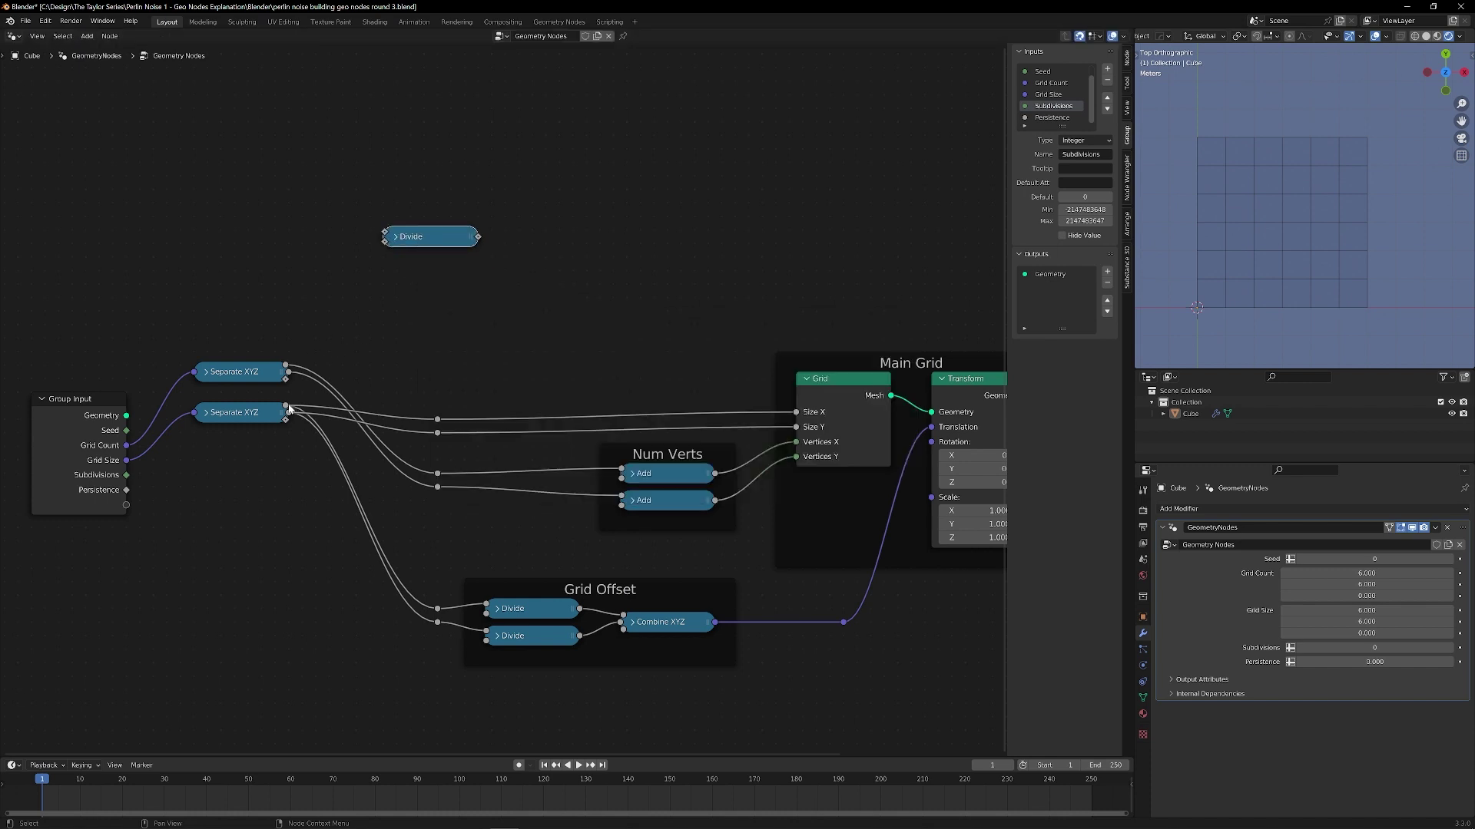
pyautogui.moveTo(287, 406); pyautogui.dragTo(385, 231)
pyautogui.moveTo(288, 367); pyautogui.dragTo(386, 241)
# Duplicate the Divide node below the first and feed it from Separate XYZ too
pyautogui.hotkey('shift', 'd')
pyautogui.click(452, 280)
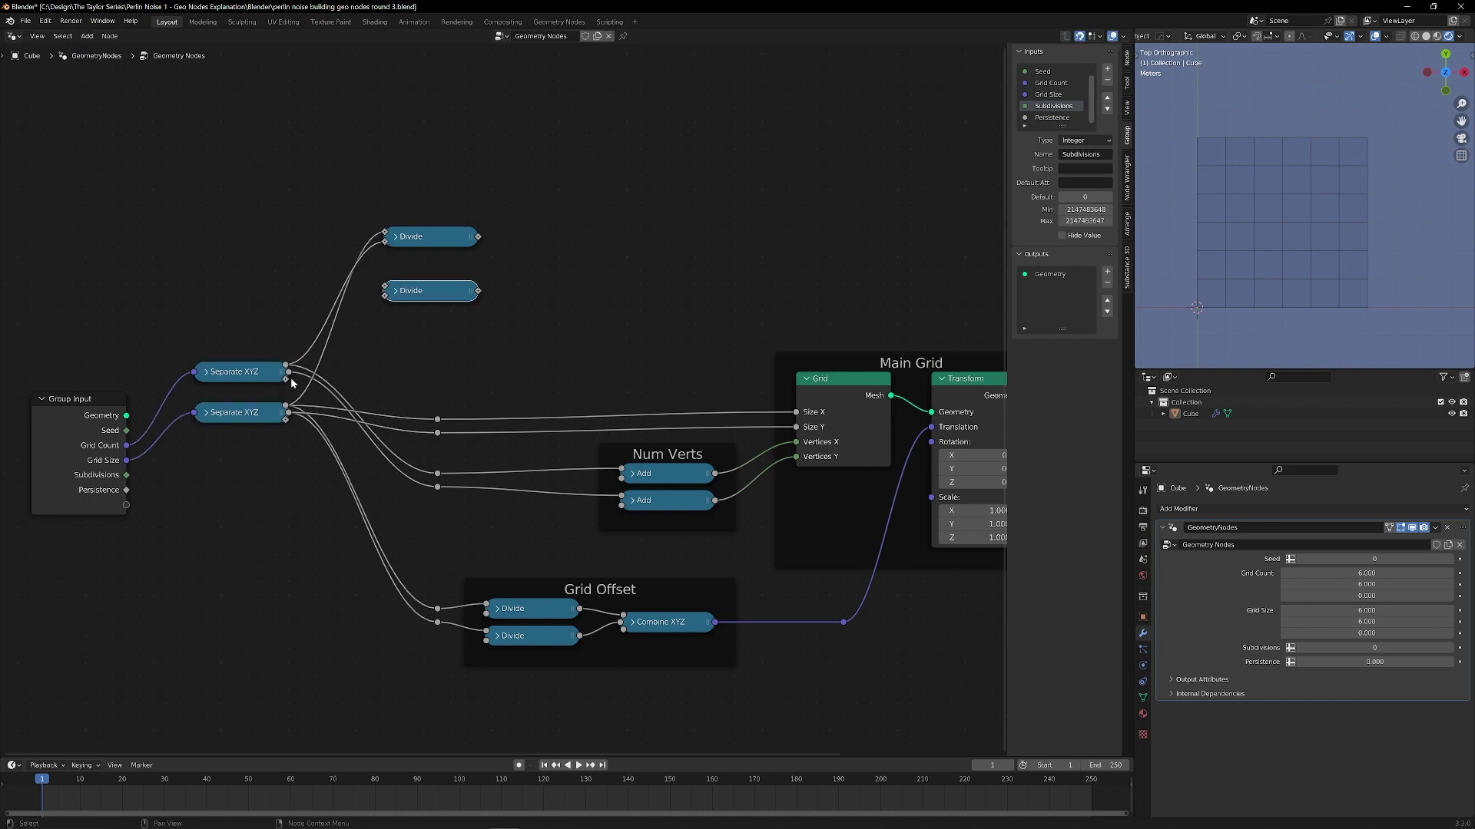
pyautogui.moveTo(288, 413); pyautogui.dragTo(386, 286)
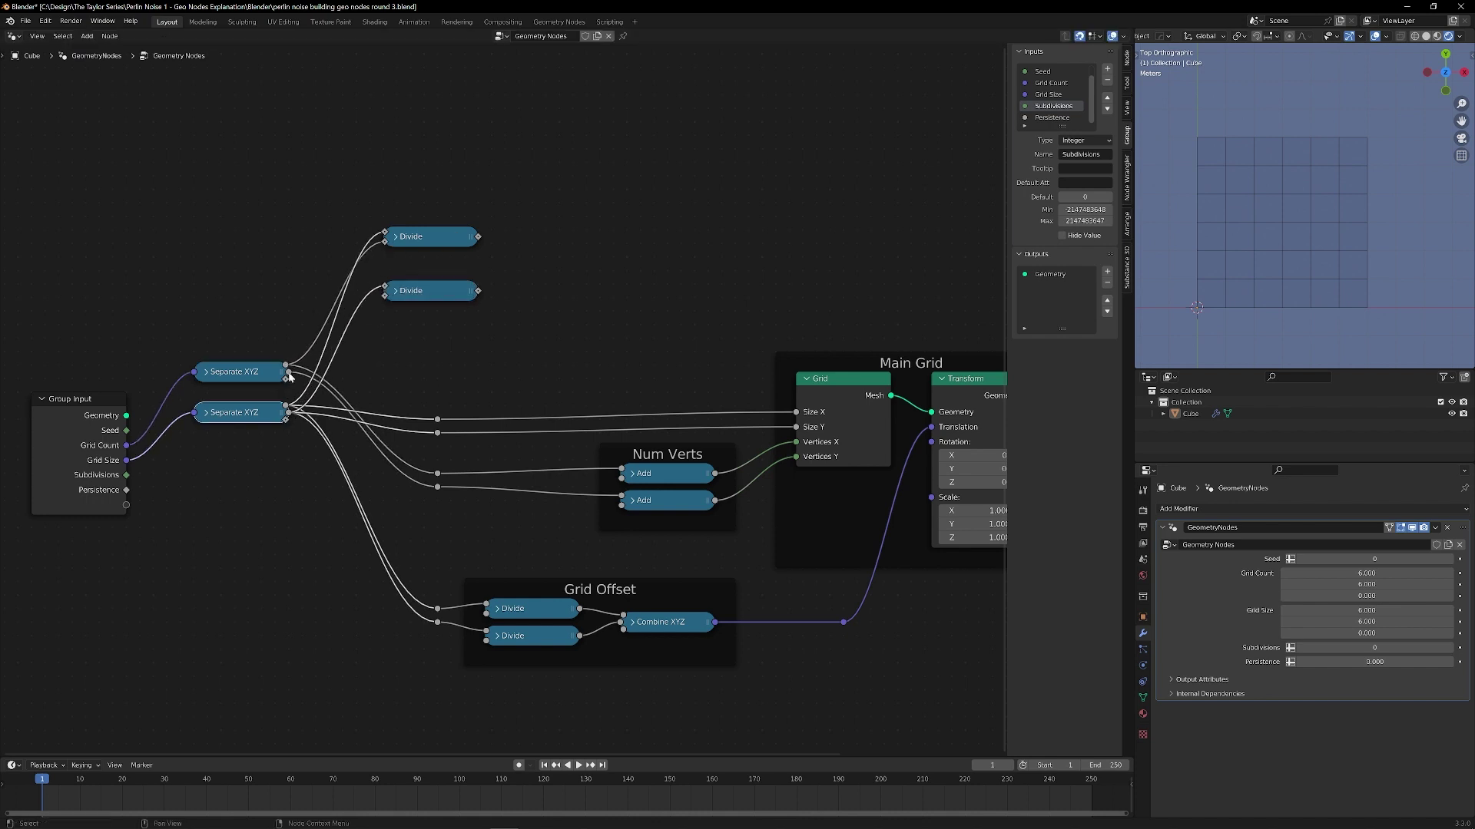
pyautogui.moveTo(288, 372); pyautogui.dragTo(451, 273)
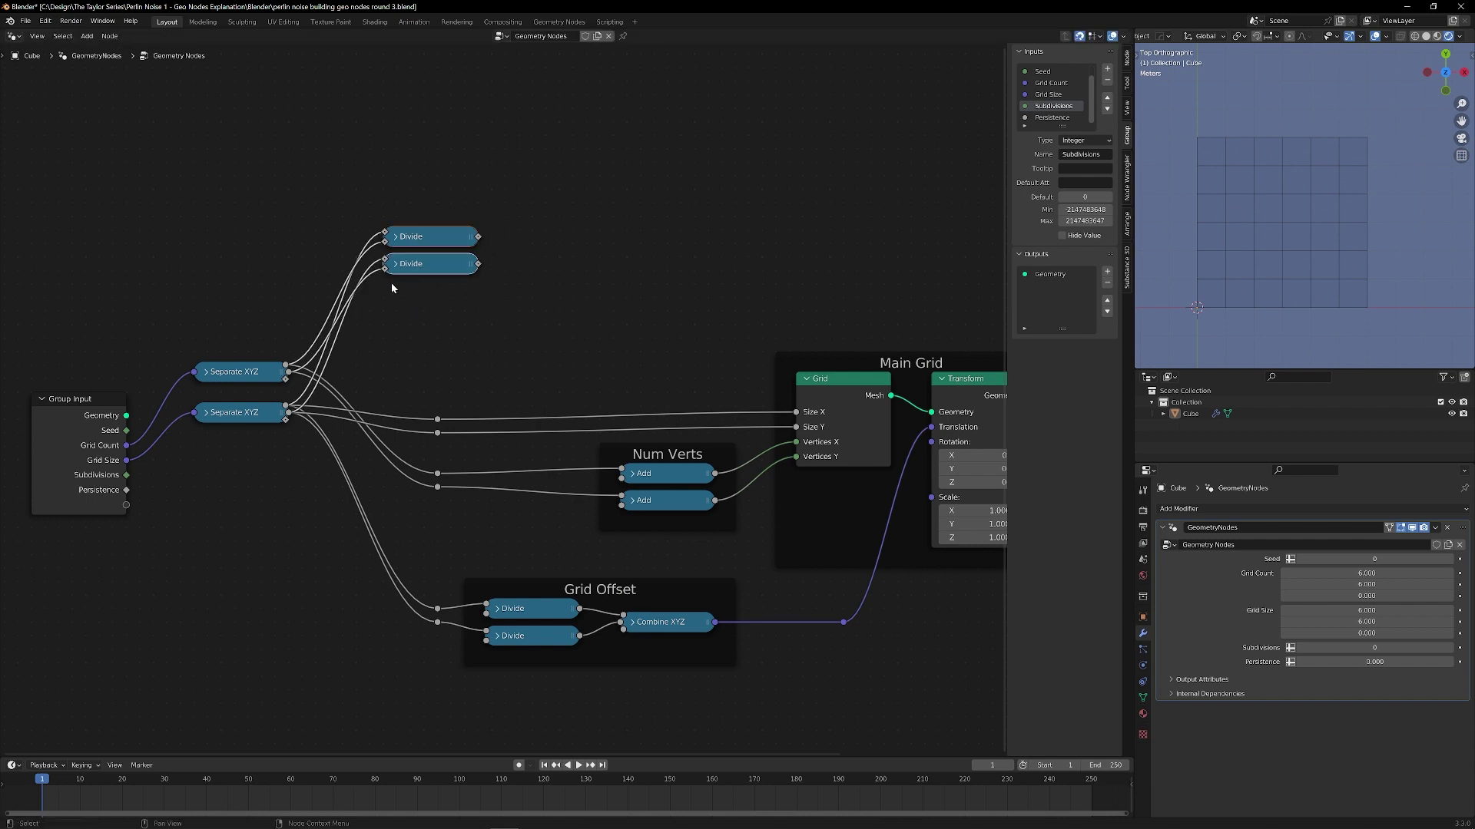
# Wrap both Divide nodes in a frame labelled 'cell dimensions'
pyautogui.hotkey('ctrl', 'j')
pyautogui.press('F2')
pyautogui.write('cell dimensions')
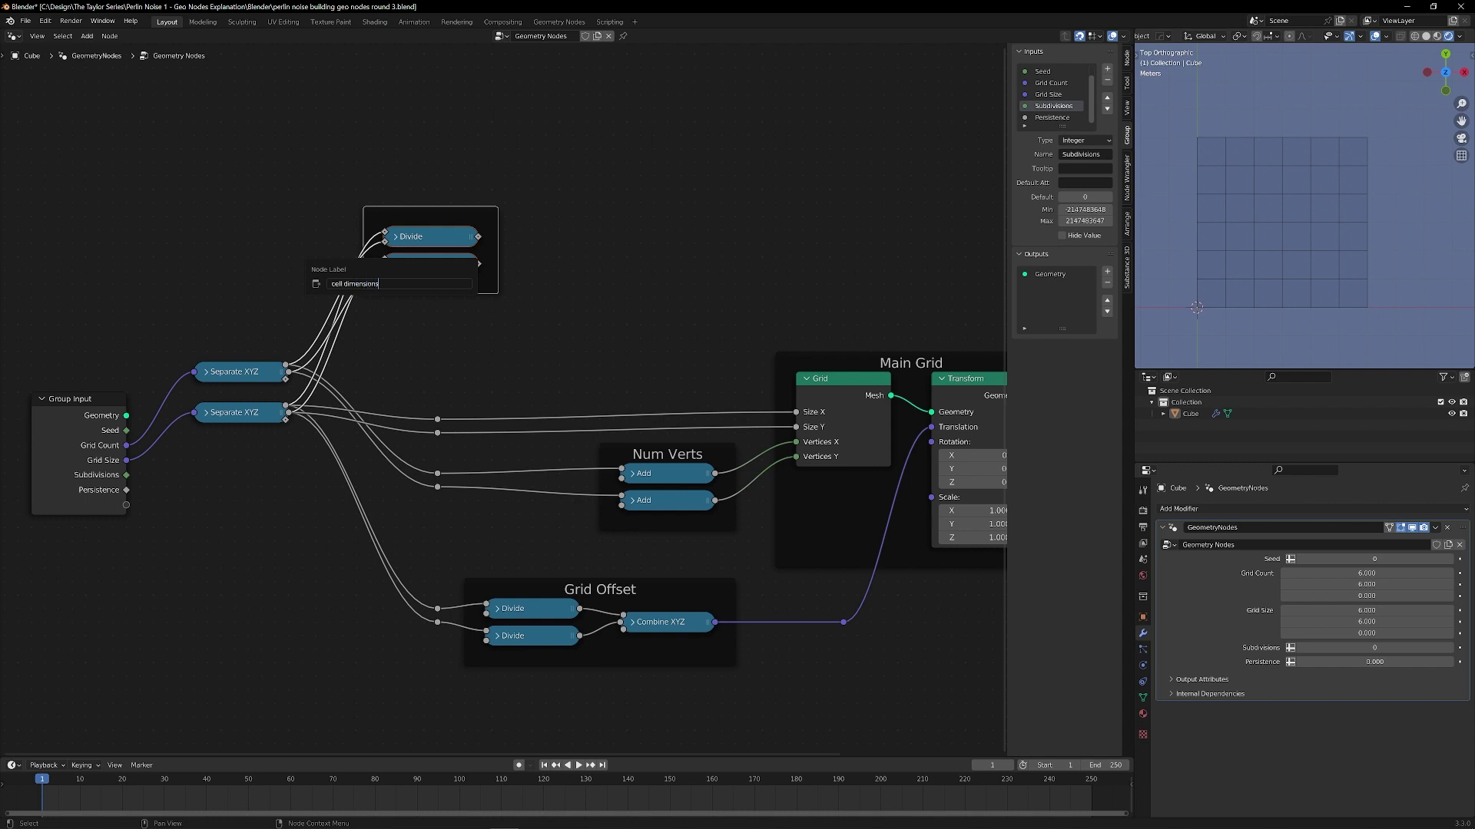
pyautogui.press('Return')
# Add a Position node to the tree
pyautogui.click(349, 194)
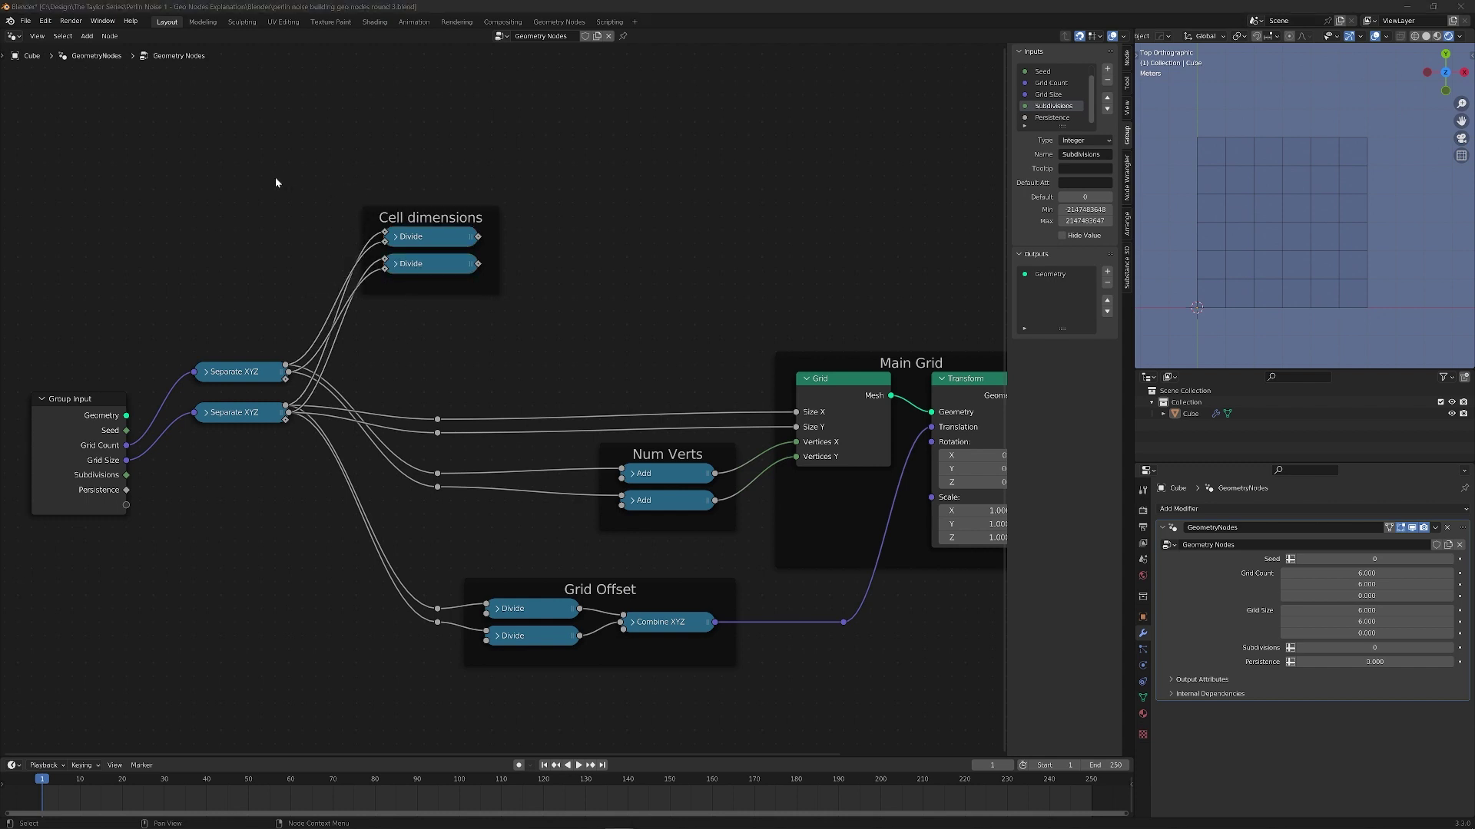
pyautogui.hotkey('shift', 'a')
pyautogui.click(219, 173)
pyautogui.write('po')
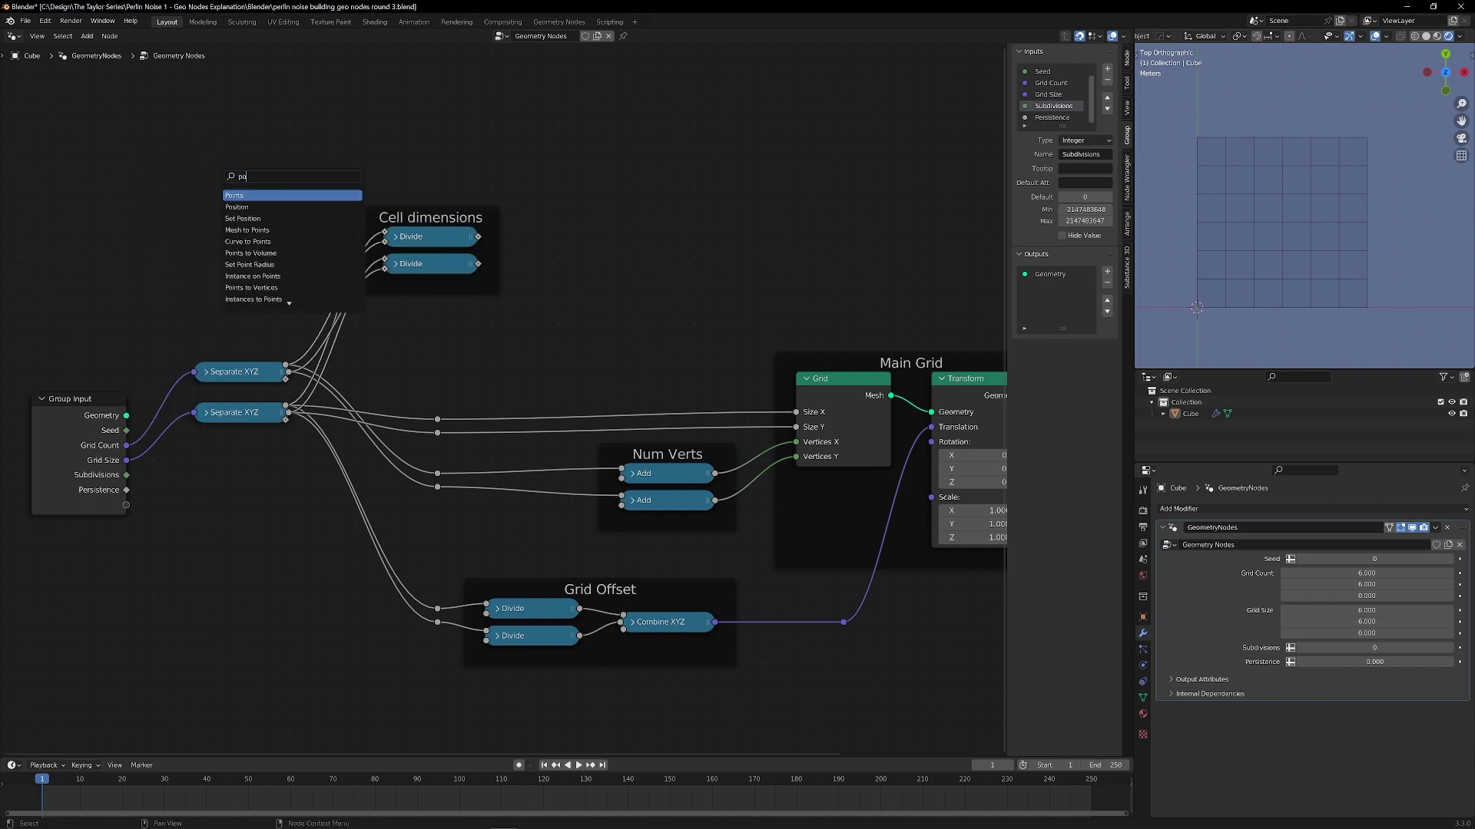
pyautogui.write('s')
pyautogui.press('Return')
pyautogui.click(231, 173)
# Add a Separate XYZ node above the Cell dimensions frame
pyautogui.hotkey('shift', 'a')
pyautogui.click(454, 123)
pyautogui.write('sep')
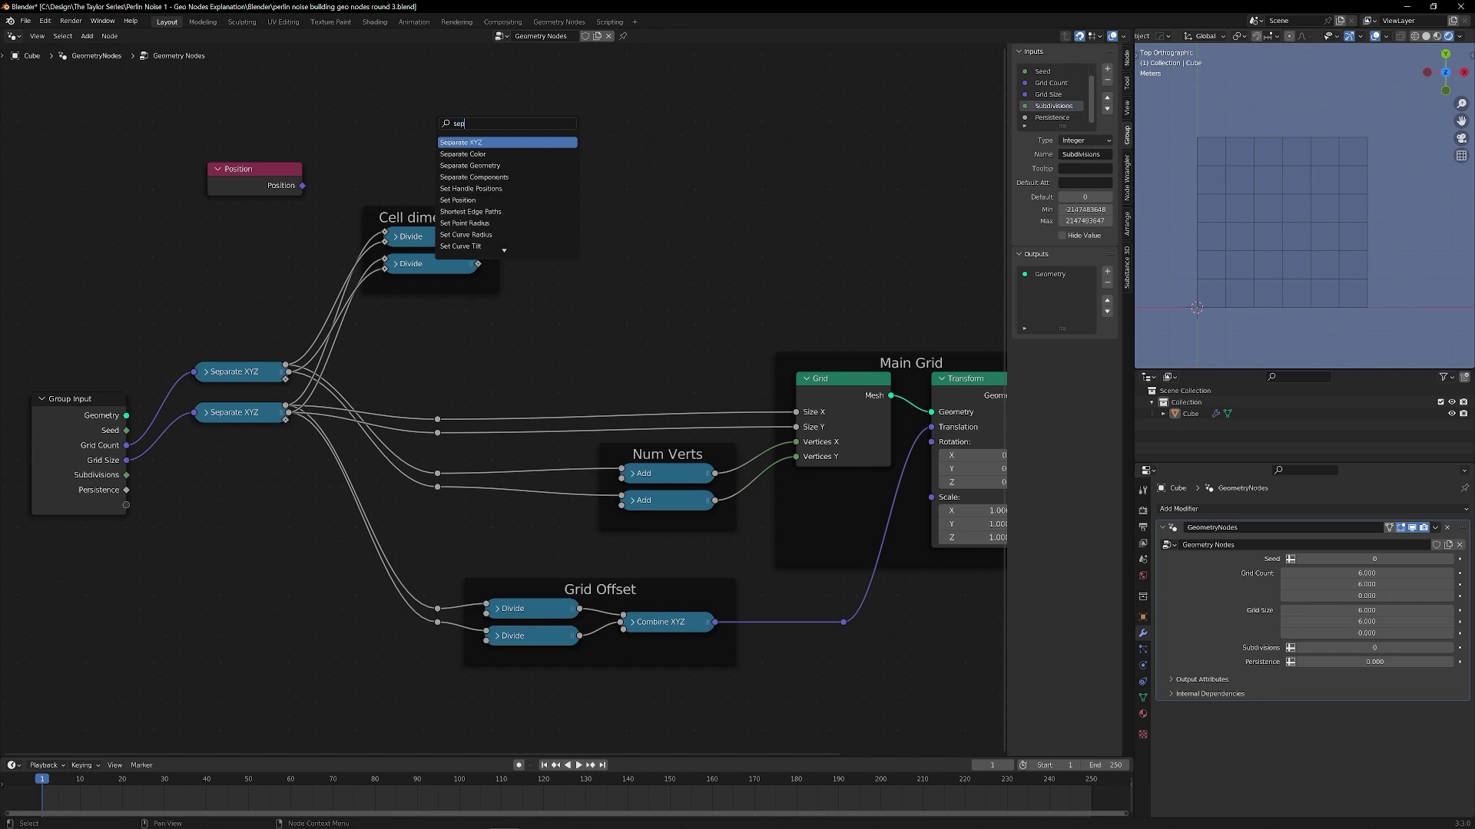
pyautogui.press('Return')
pyautogui.click(491, 155)
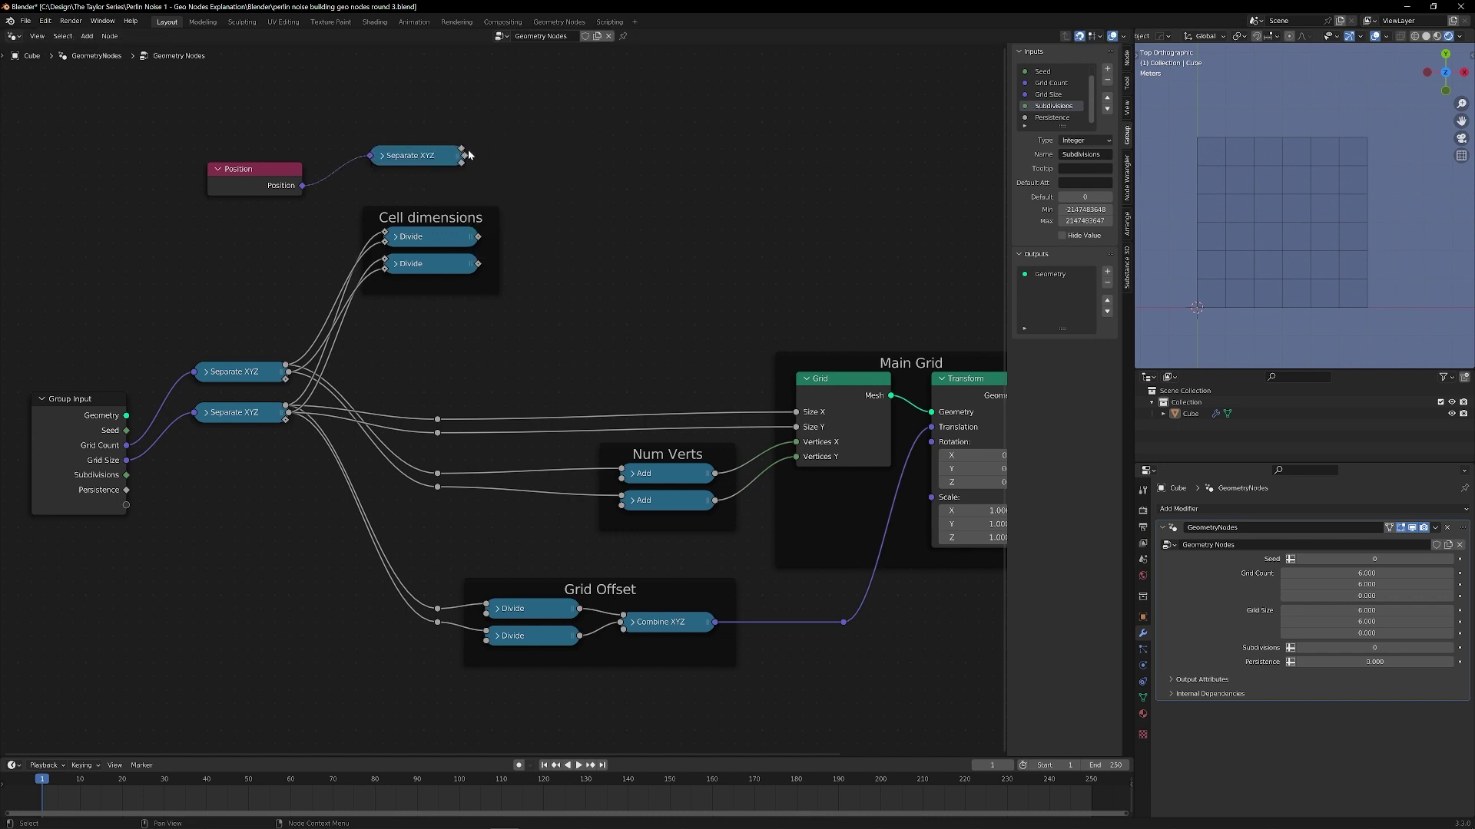
# Carry the Separate XYZ outputs onward through a new reroute point
pyautogui.moveTo(461, 153); pyautogui.dragTo(546, 123)
pyautogui.write('rer')
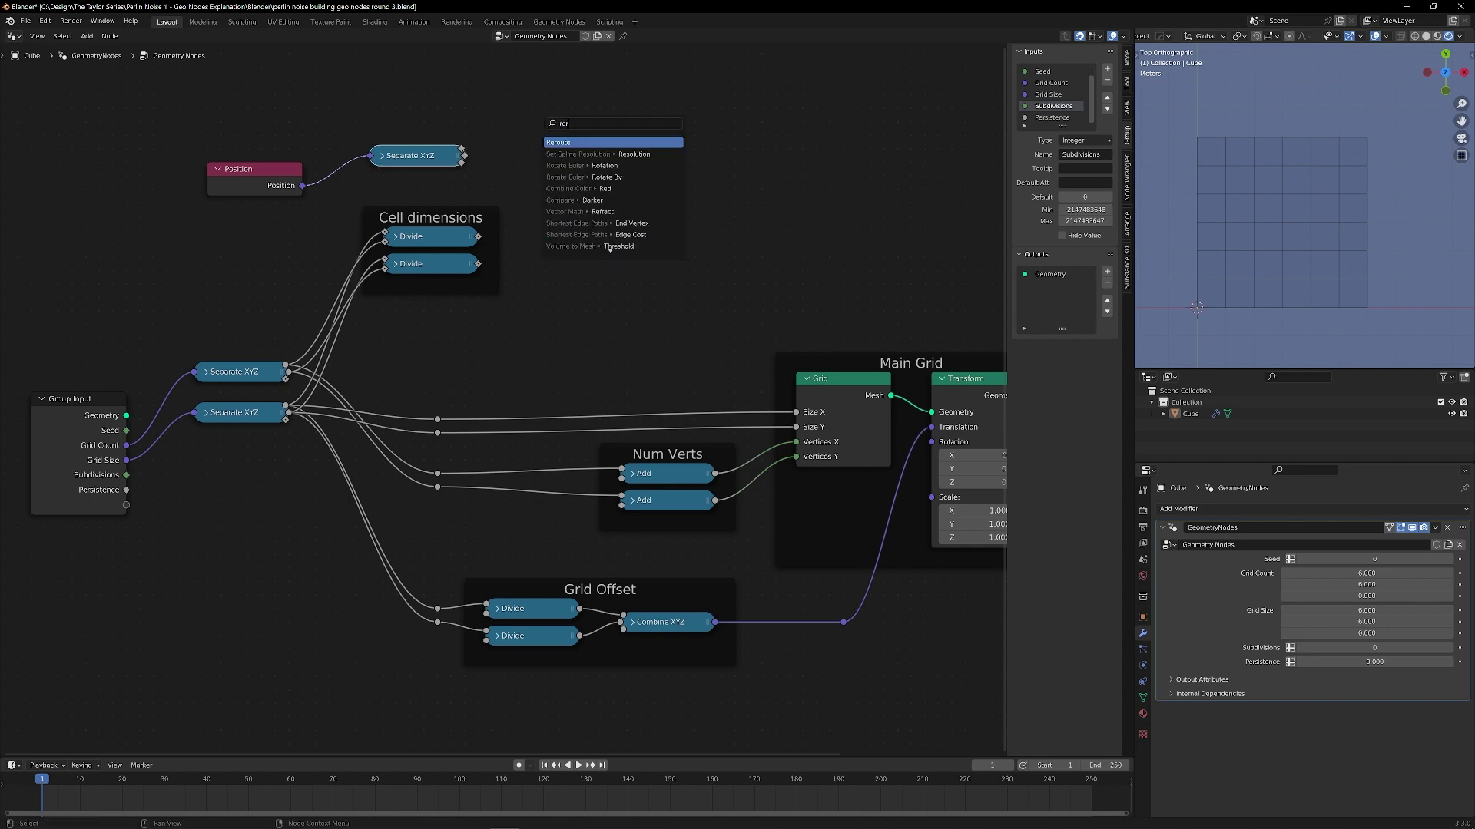
pyautogui.press('Return')
pyautogui.press('Escape')
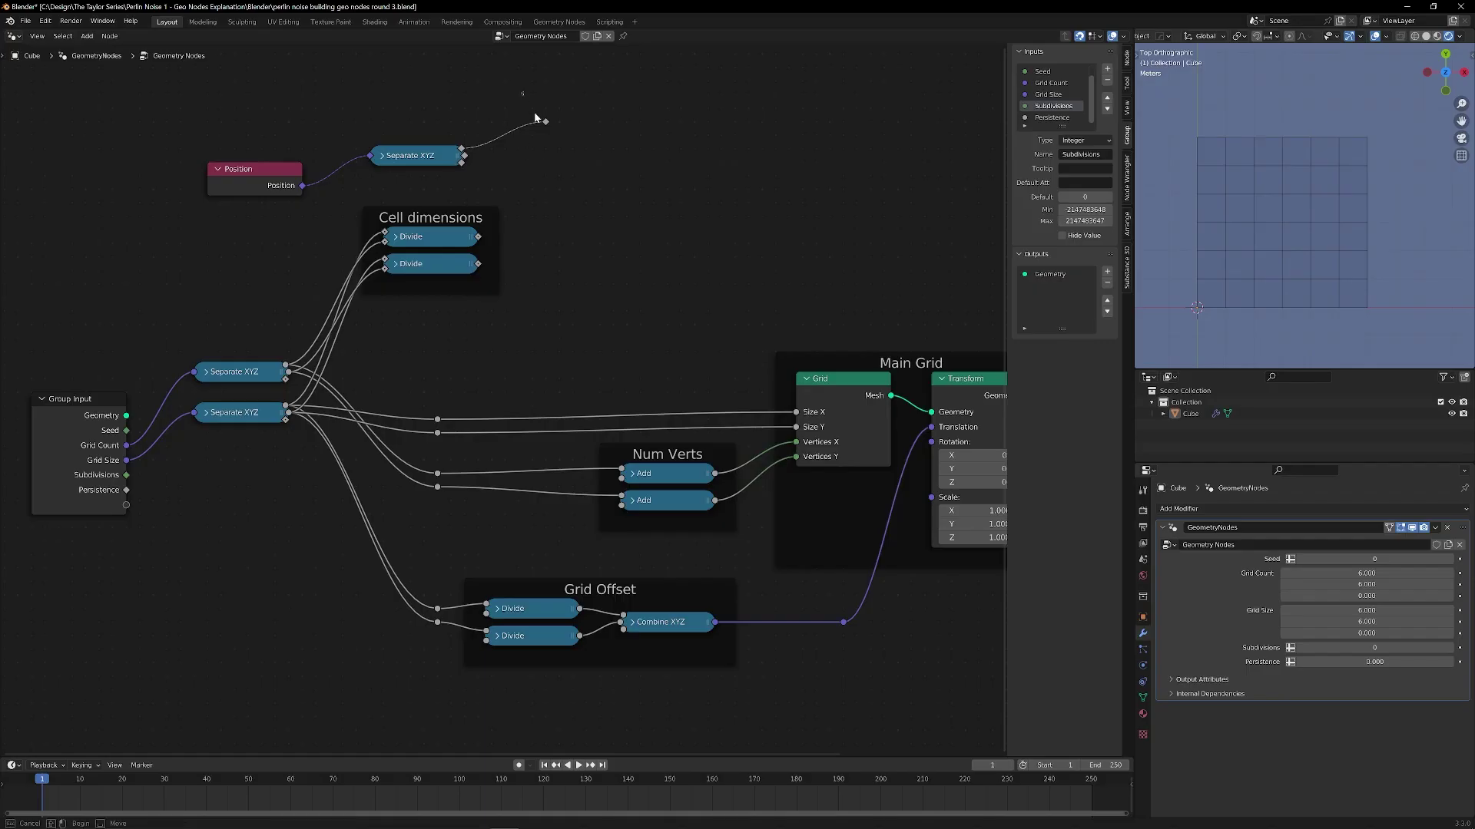
pyautogui.moveTo(470, 157); pyautogui.dragTo(547, 149)
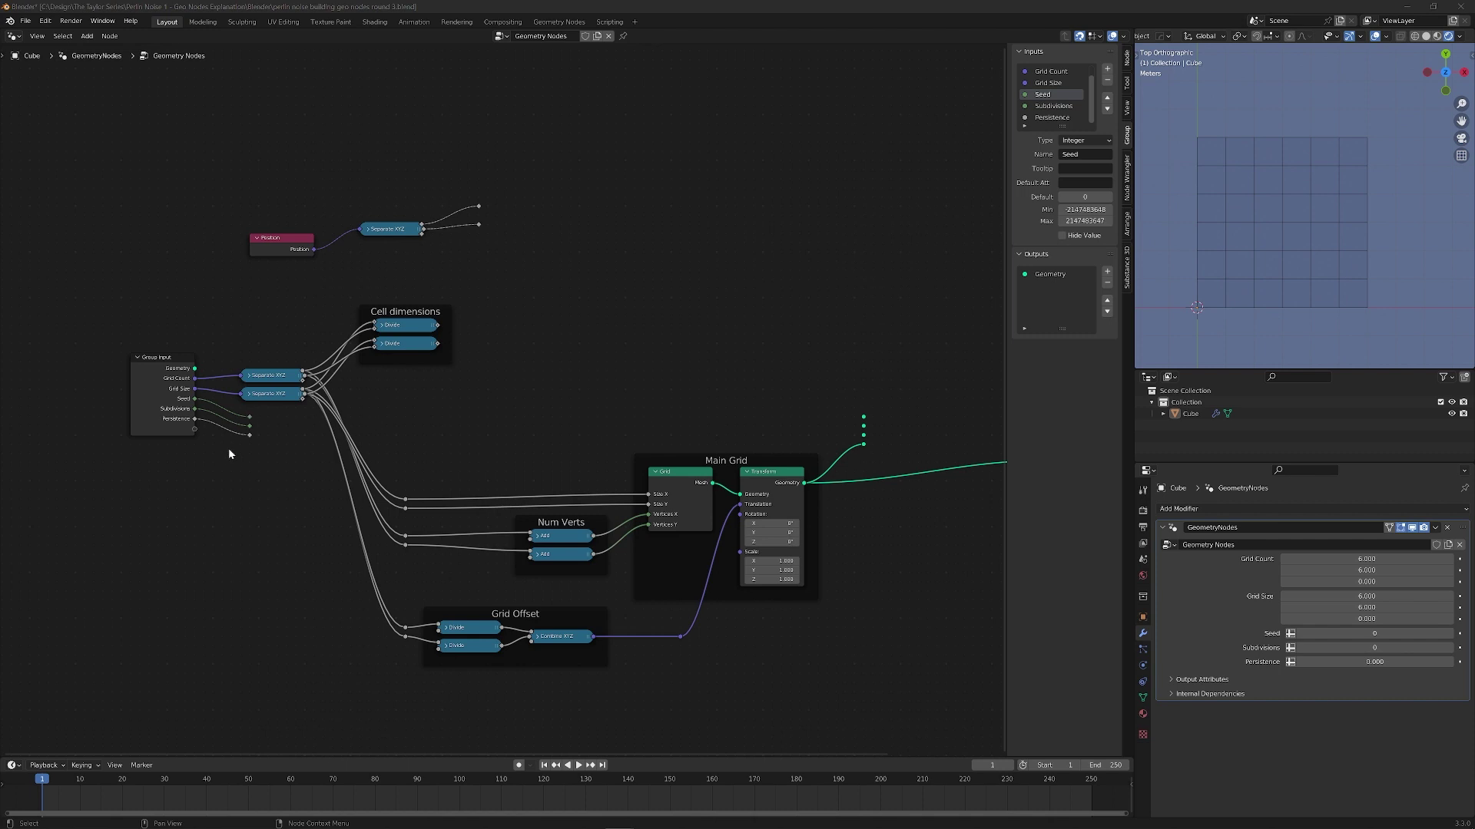
# Link the three Group Input reroutes to reroutes beside the Main Grid frame
pyautogui.moveTo(228, 448); pyautogui.dragTo(251, 421)
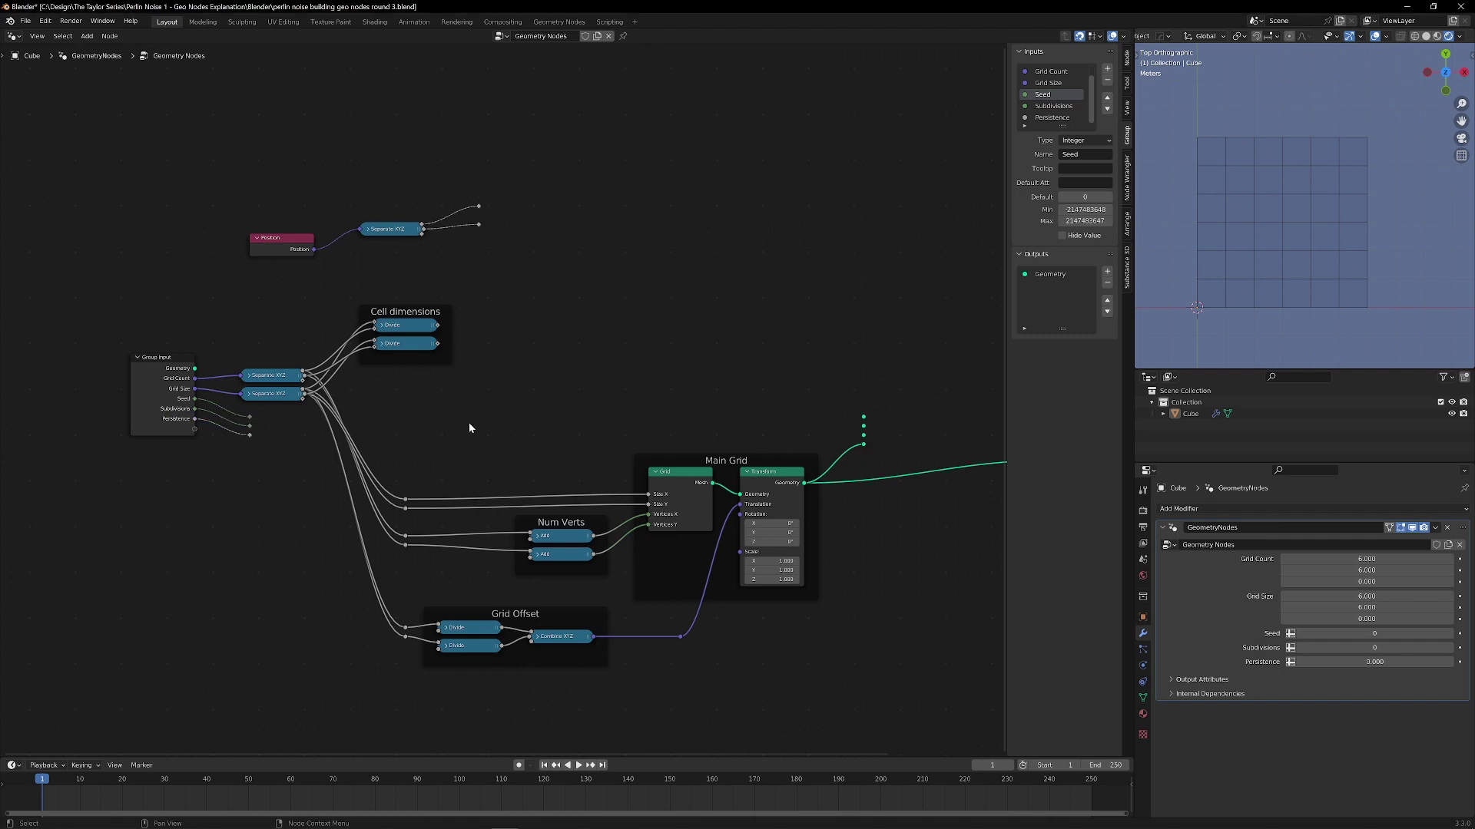
pyautogui.keyDown('alt'); pyautogui.moveTo(249, 435); pyautogui.dragTo(863, 426, button='right'); pyautogui.keyUp('alt')
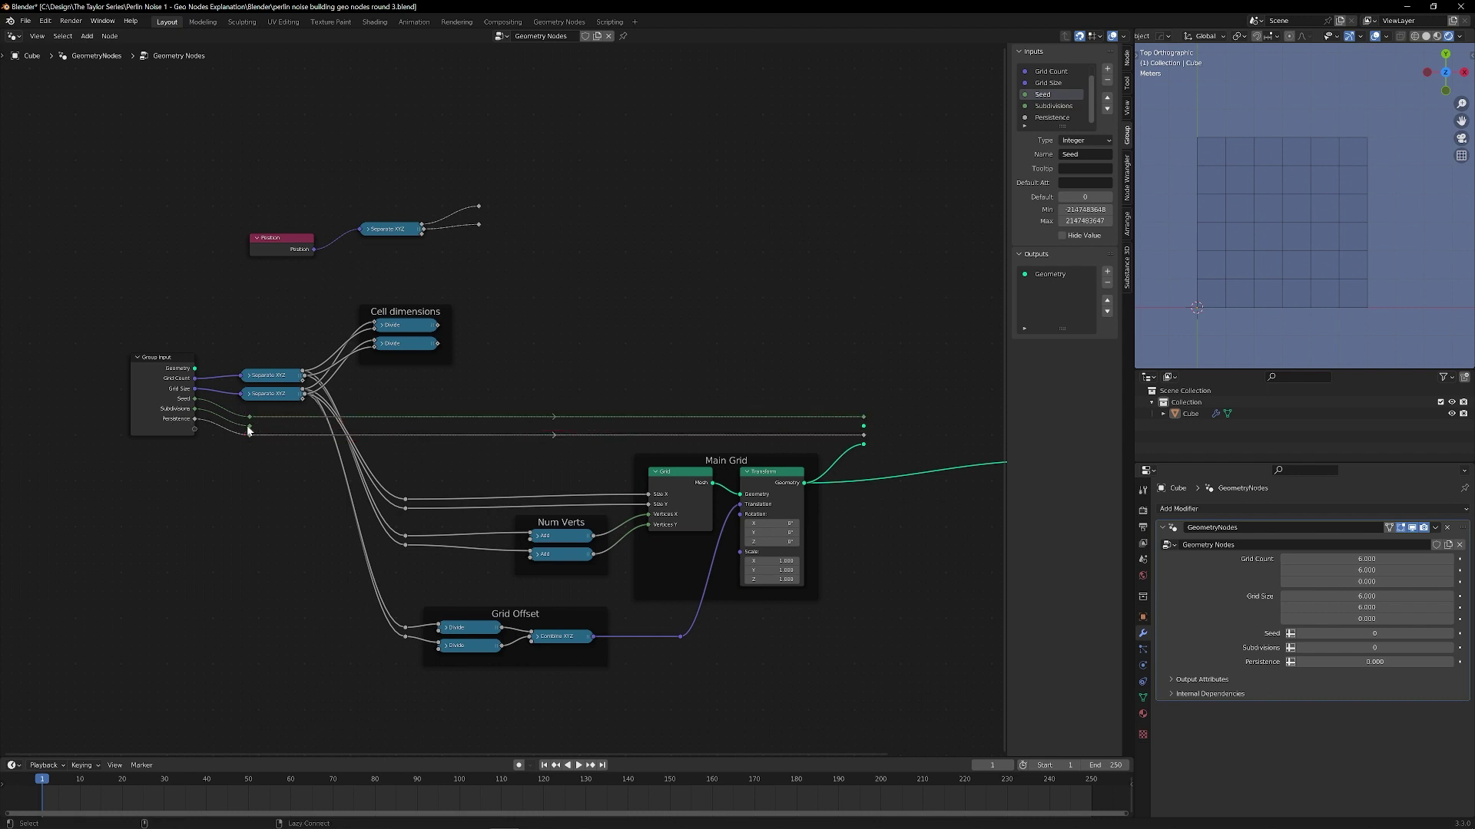
pyautogui.keyDown('alt'); pyautogui.moveTo(332, 427); pyautogui.dragTo(835, 404, button='right'); pyautogui.keyUp('alt')
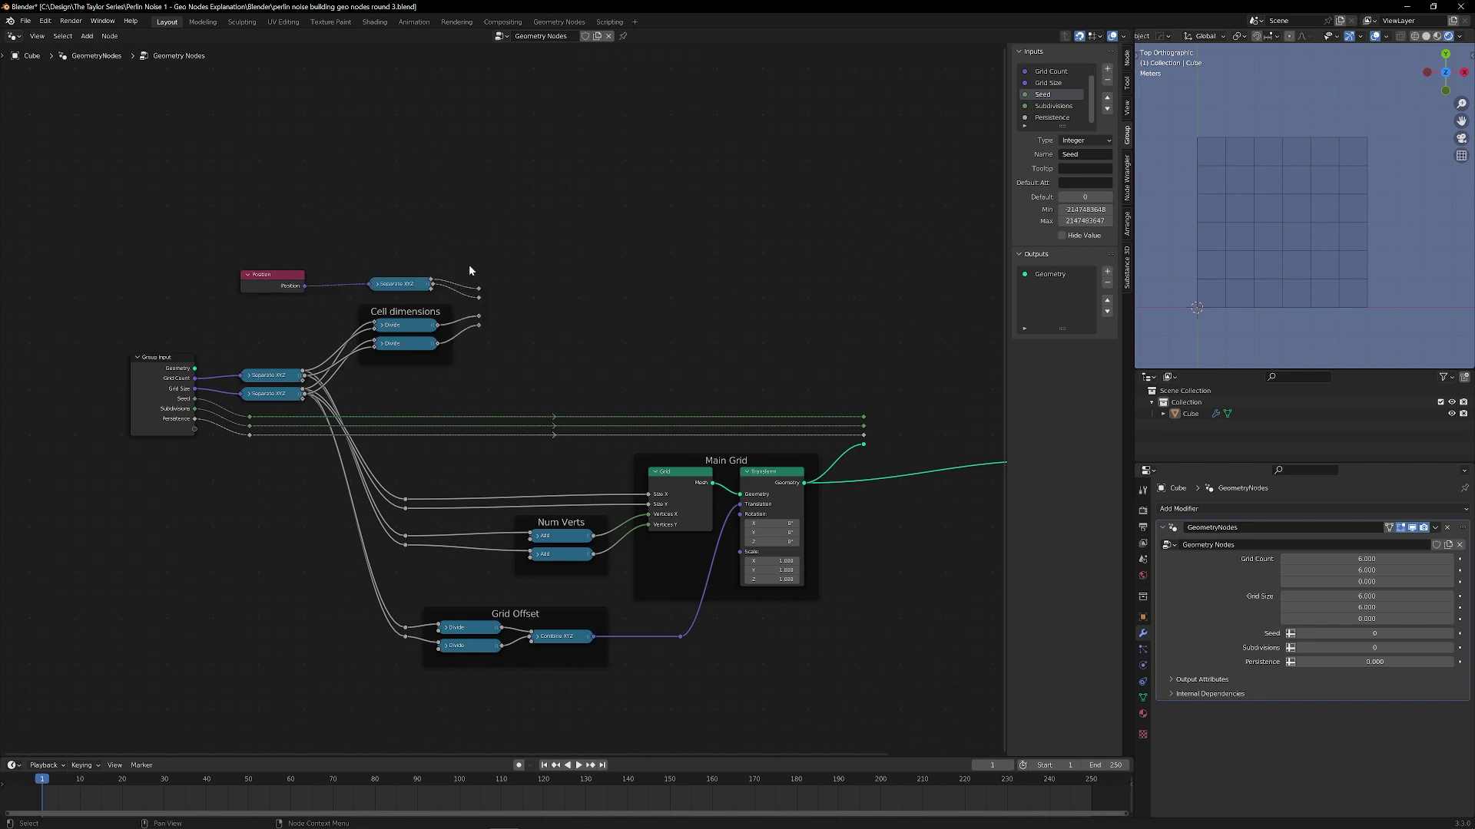
# Duplicate the four Cell dimensions reroutes further right and link each pair
pyautogui.moveTo(463, 261); pyautogui.dragTo(500, 343)
pyautogui.hotkey('shift', 'd')
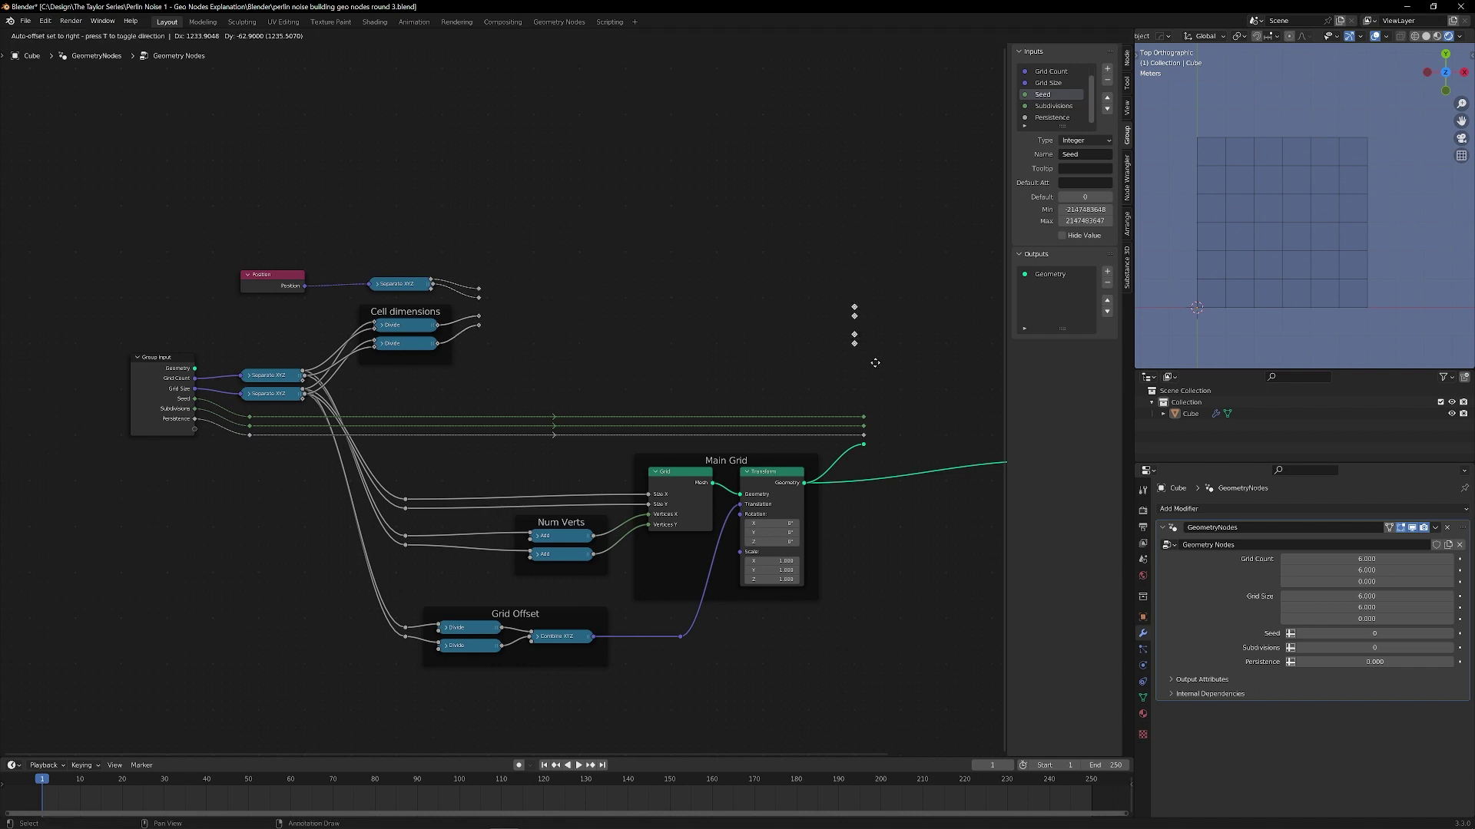
pyautogui.click(882, 307)
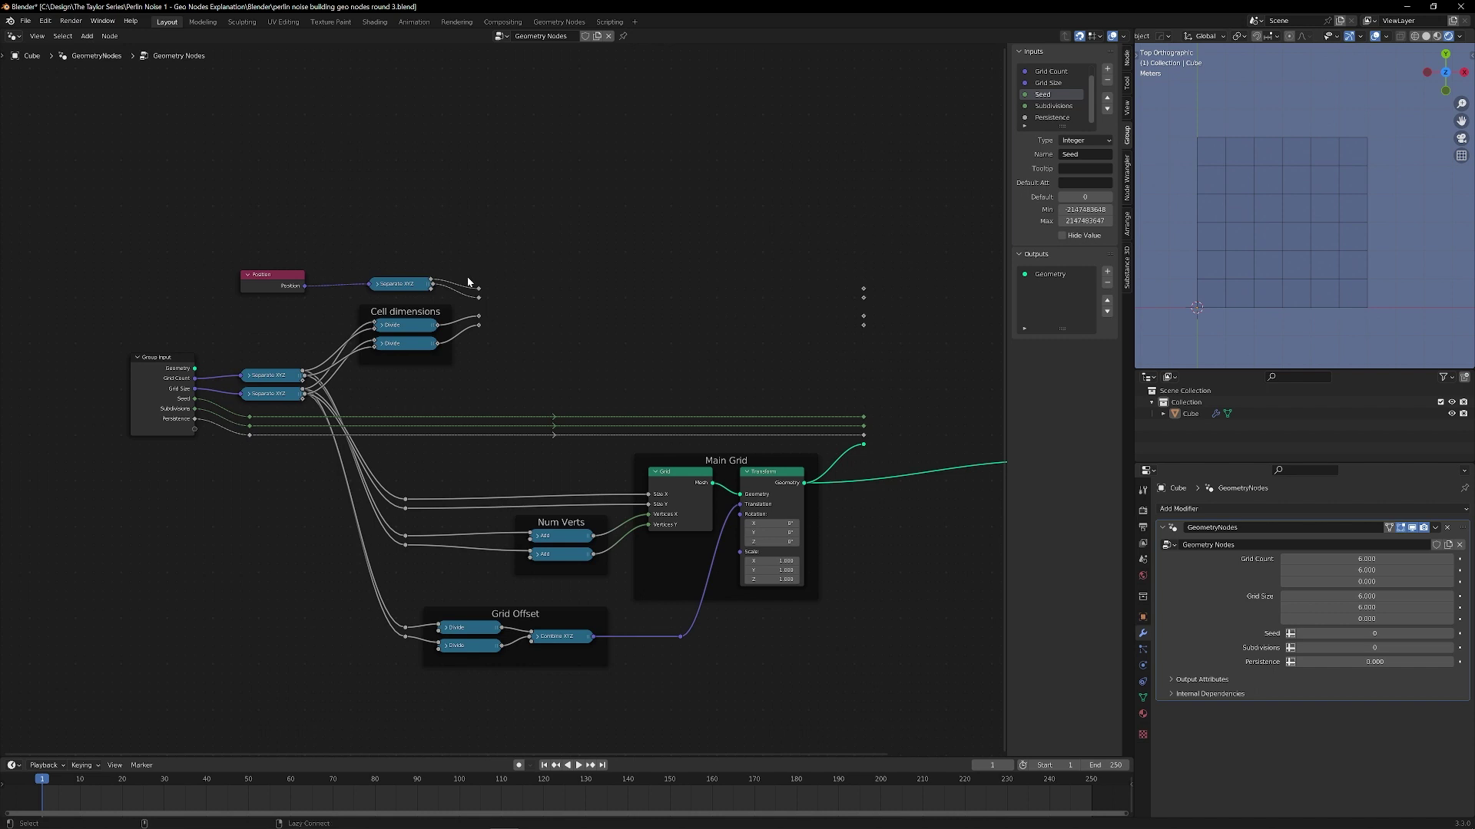
pyautogui.press('f')
pyautogui.press('f')
pyautogui.press('f')
pyautogui.press('f')
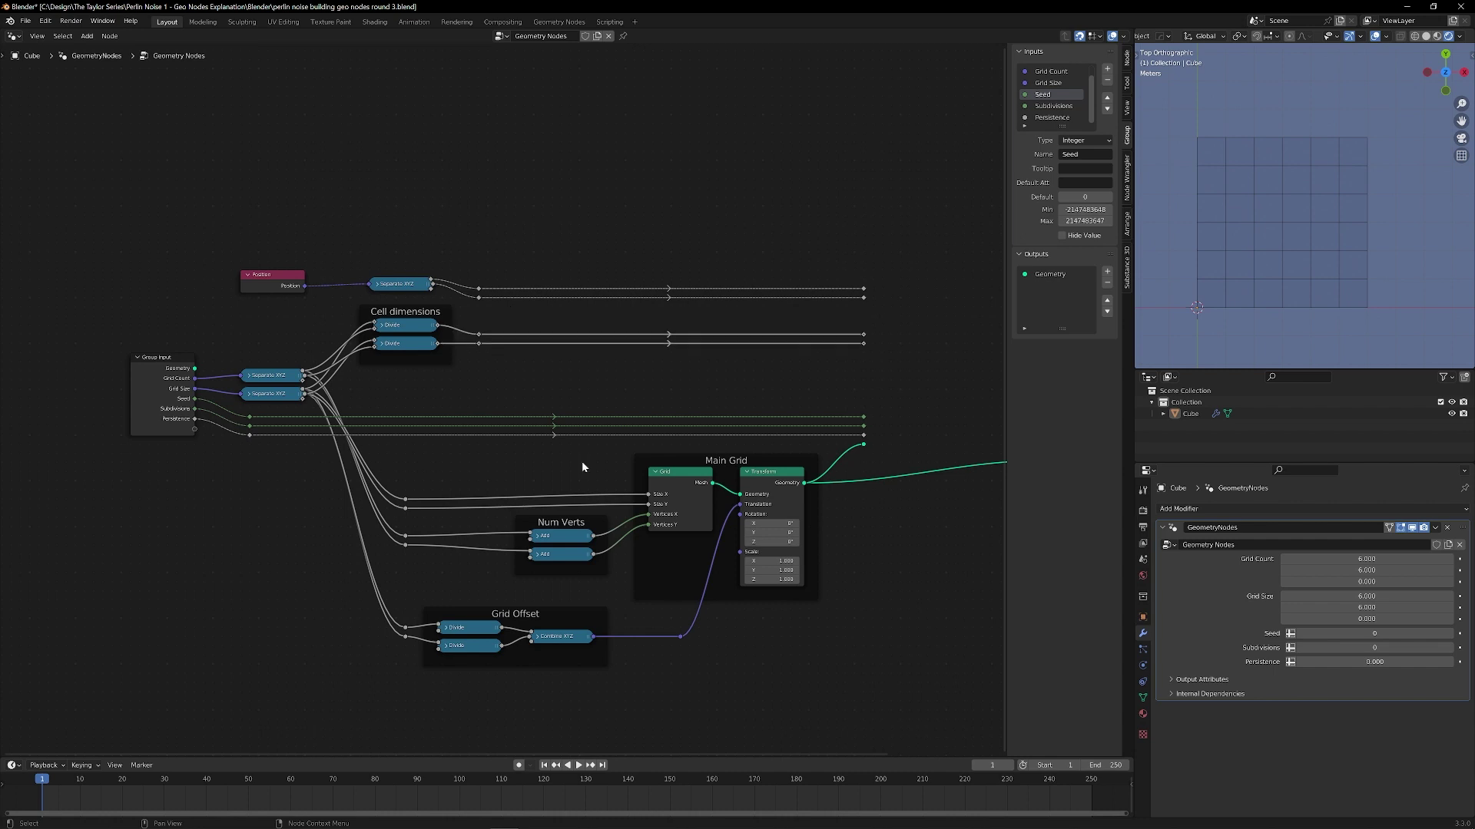
pyautogui.scroll(2, 583, 461)
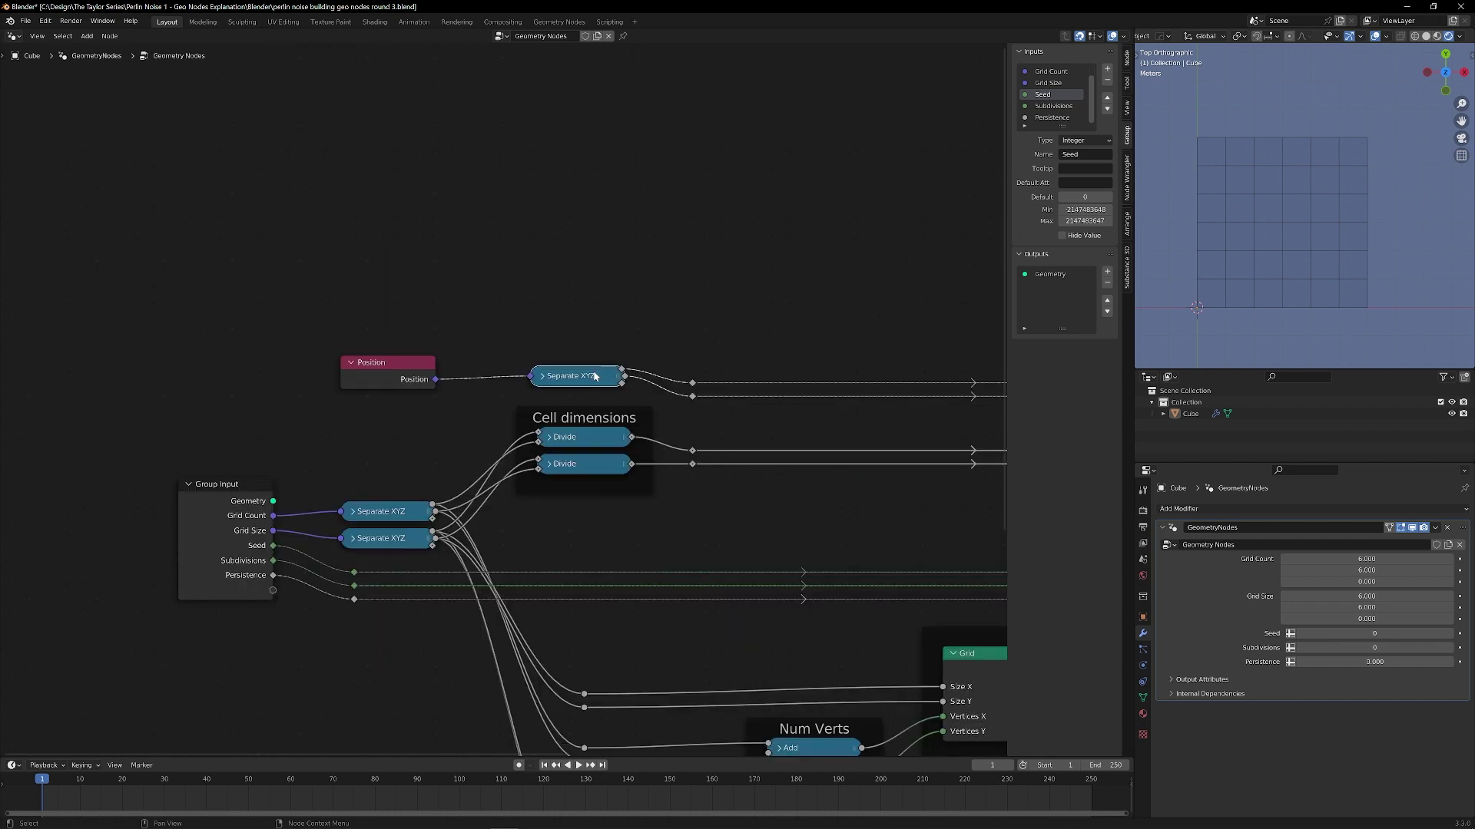
pyautogui.hotkey('ctrl', 'j')
pyautogui.press('F2')
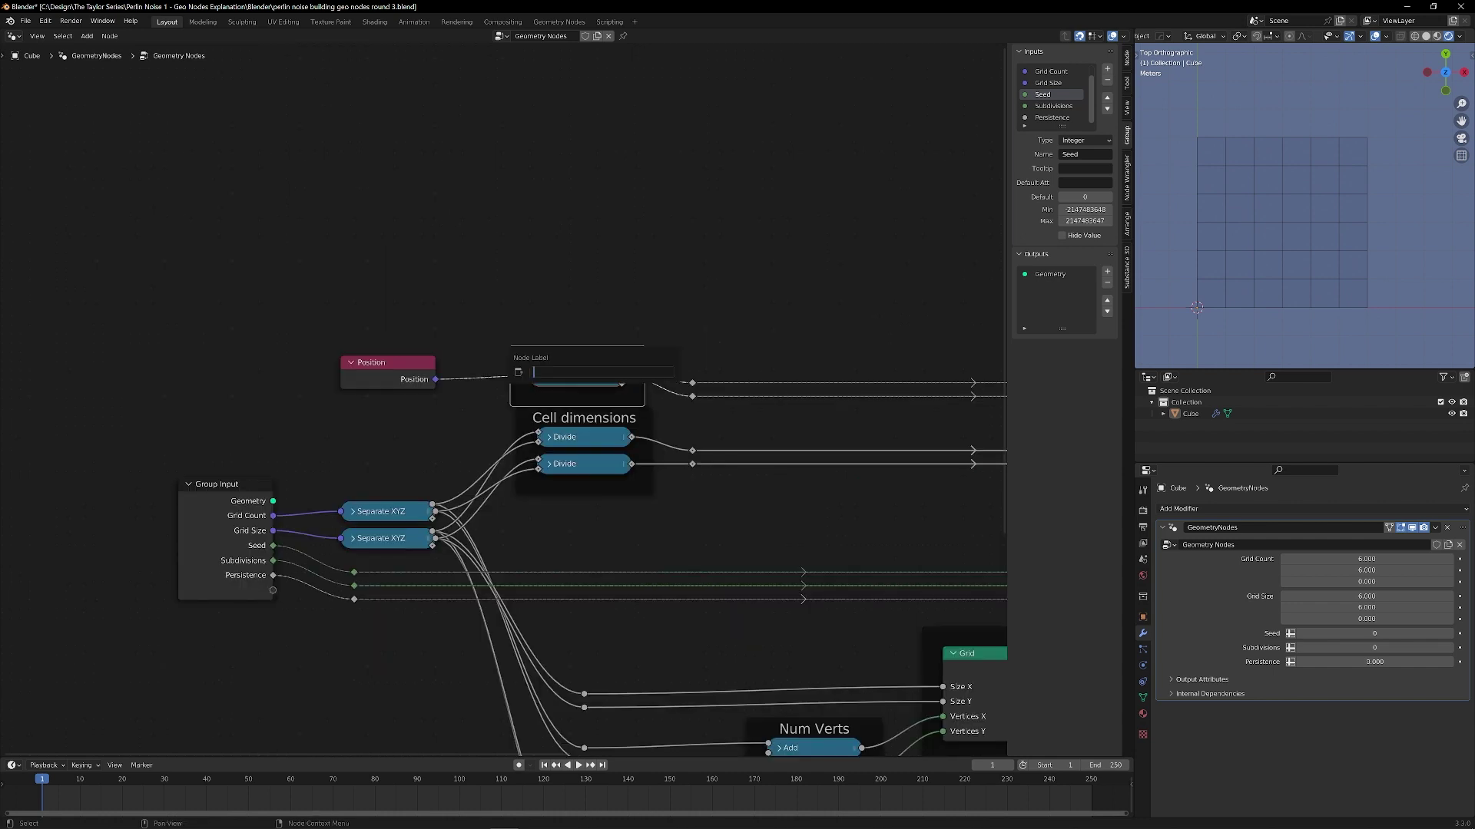
pyautogui.write('x and Y Coordinates')
pyautogui.press('Return')
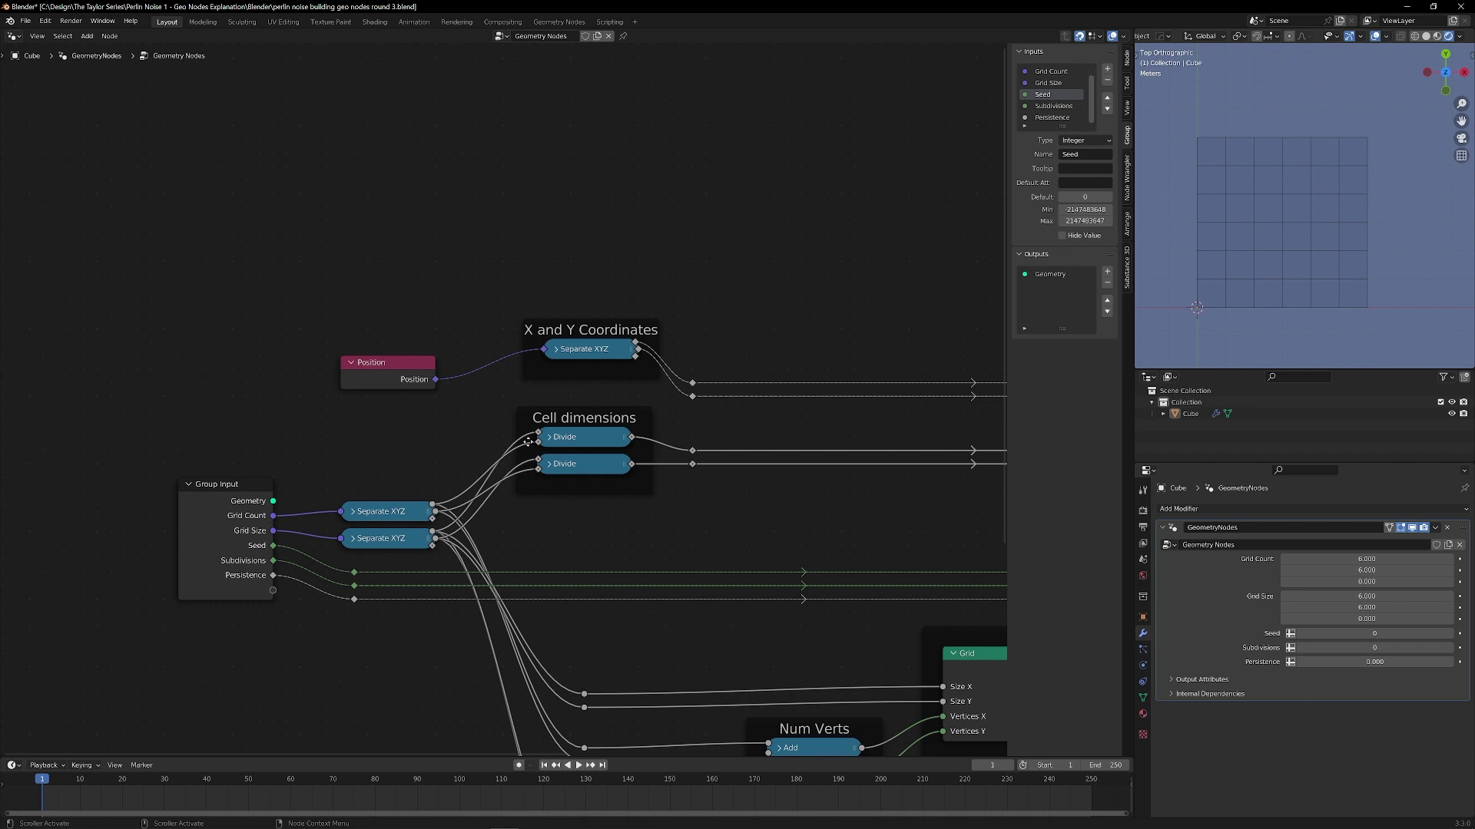
pyautogui.click(593, 415)
pyautogui.moveTo(593, 416); pyautogui.dragTo(607, 415)
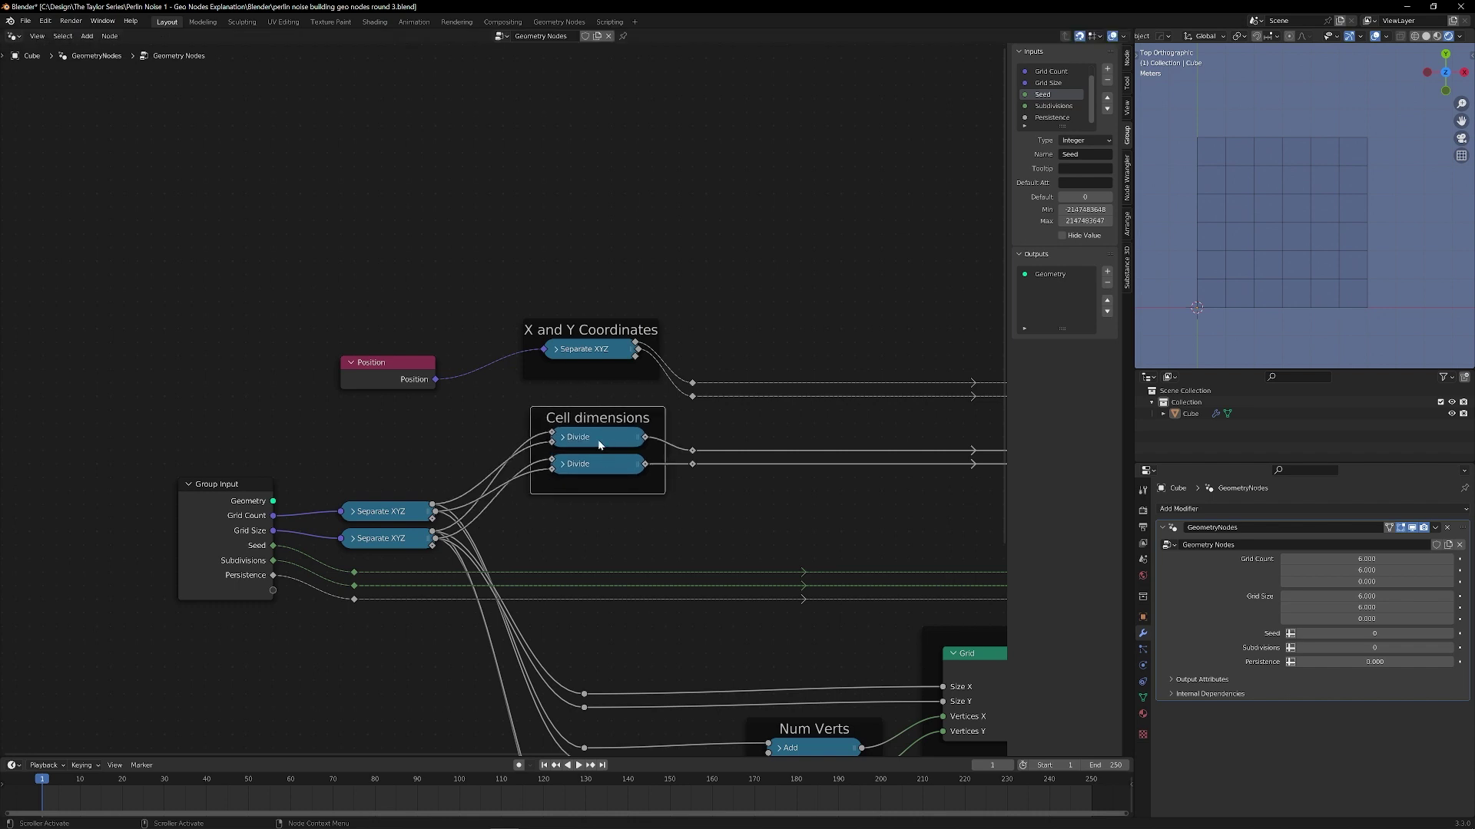
pyautogui.click(605, 455)
pyautogui.moveTo(605, 454); pyautogui.dragTo(598, 460)
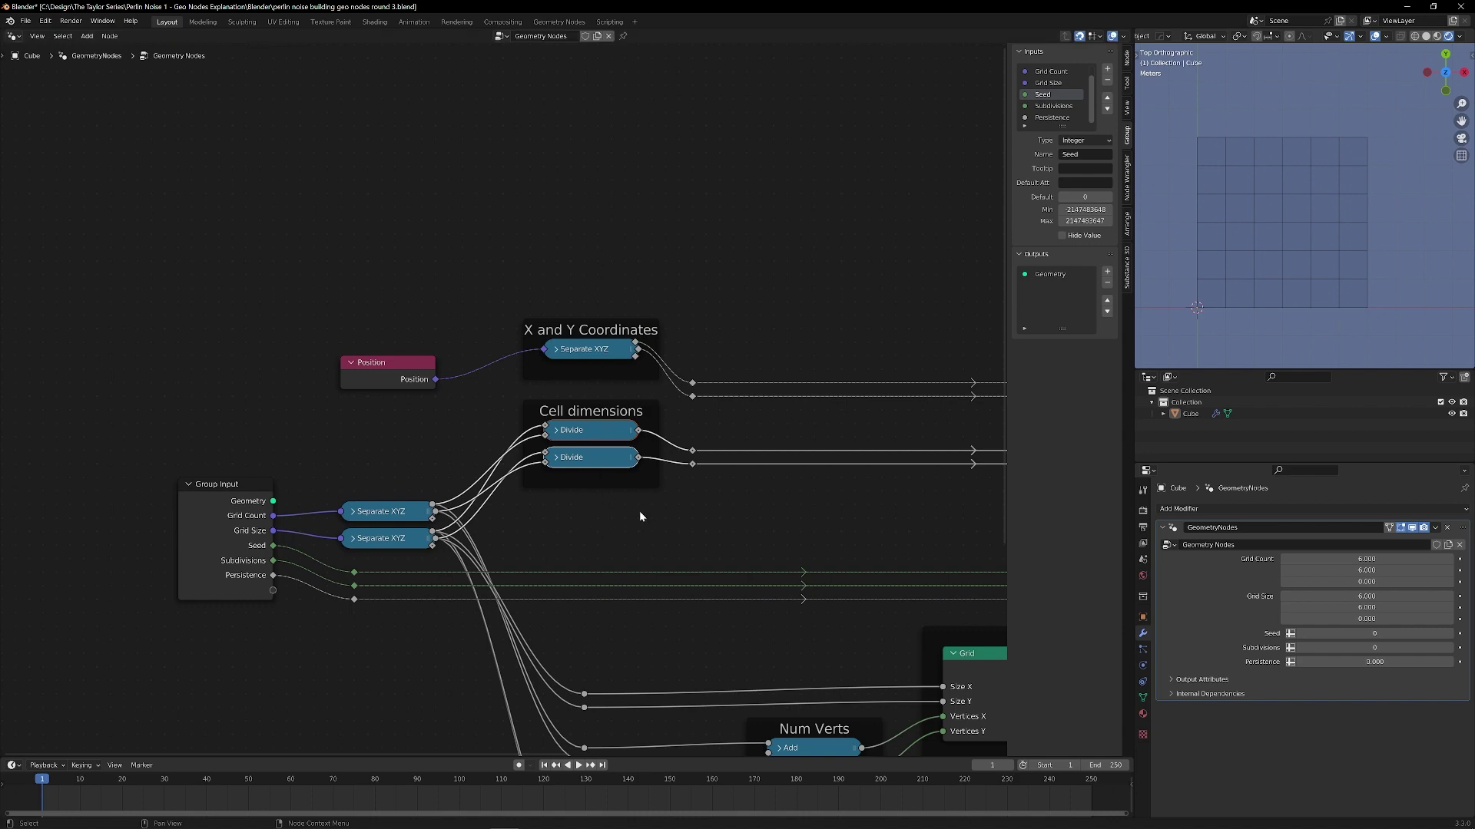
# Frame the whole node tree, then pan right until Group Output is visible
pyautogui.press('Home')
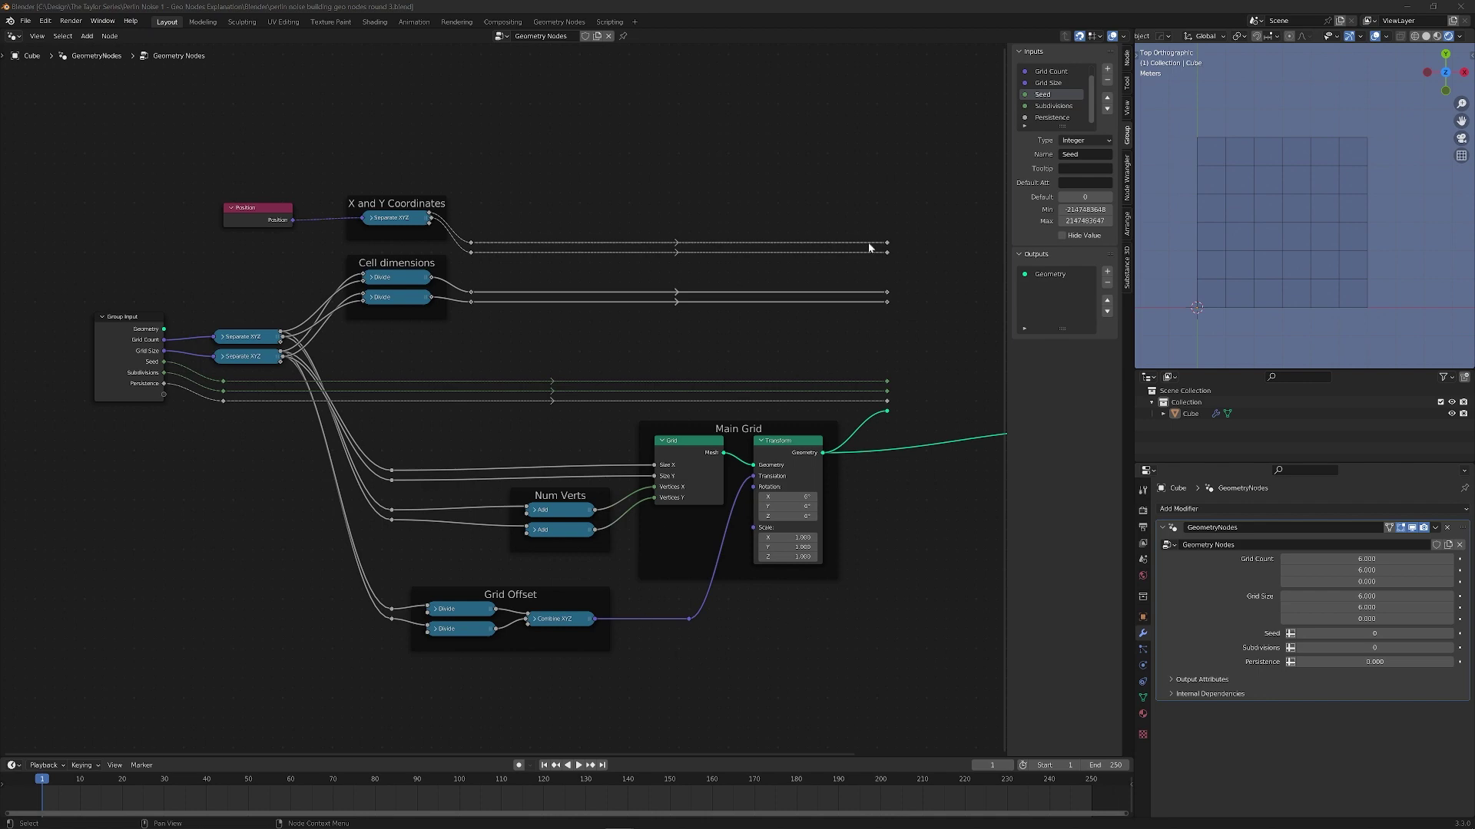
pyautogui.moveTo(870, 247); pyautogui.dragTo(757, 234, button='middle')
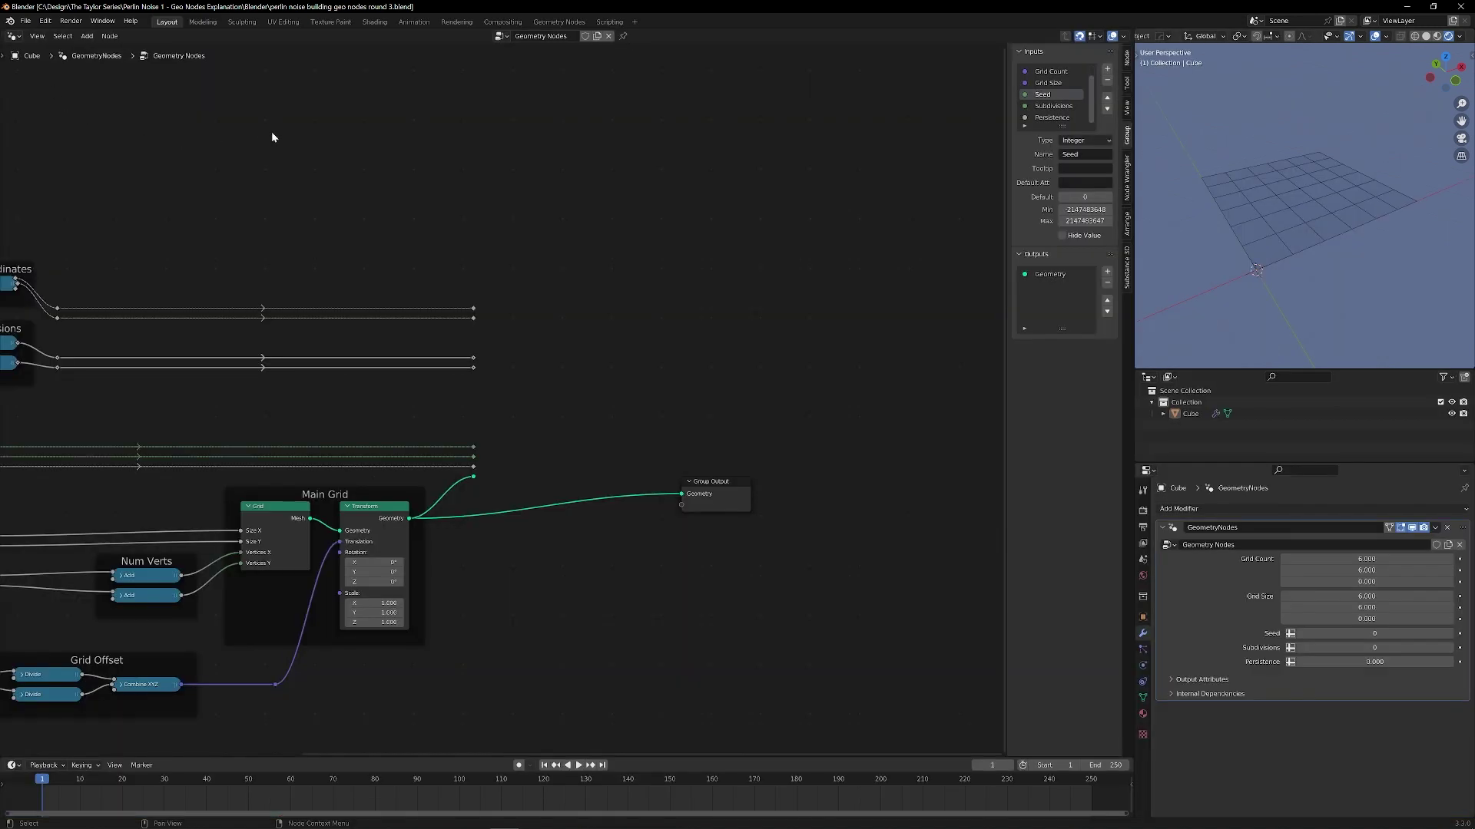
# In the Shader Editor, give the grid a new material named 'perlin noise'
pyautogui.click(13, 36)
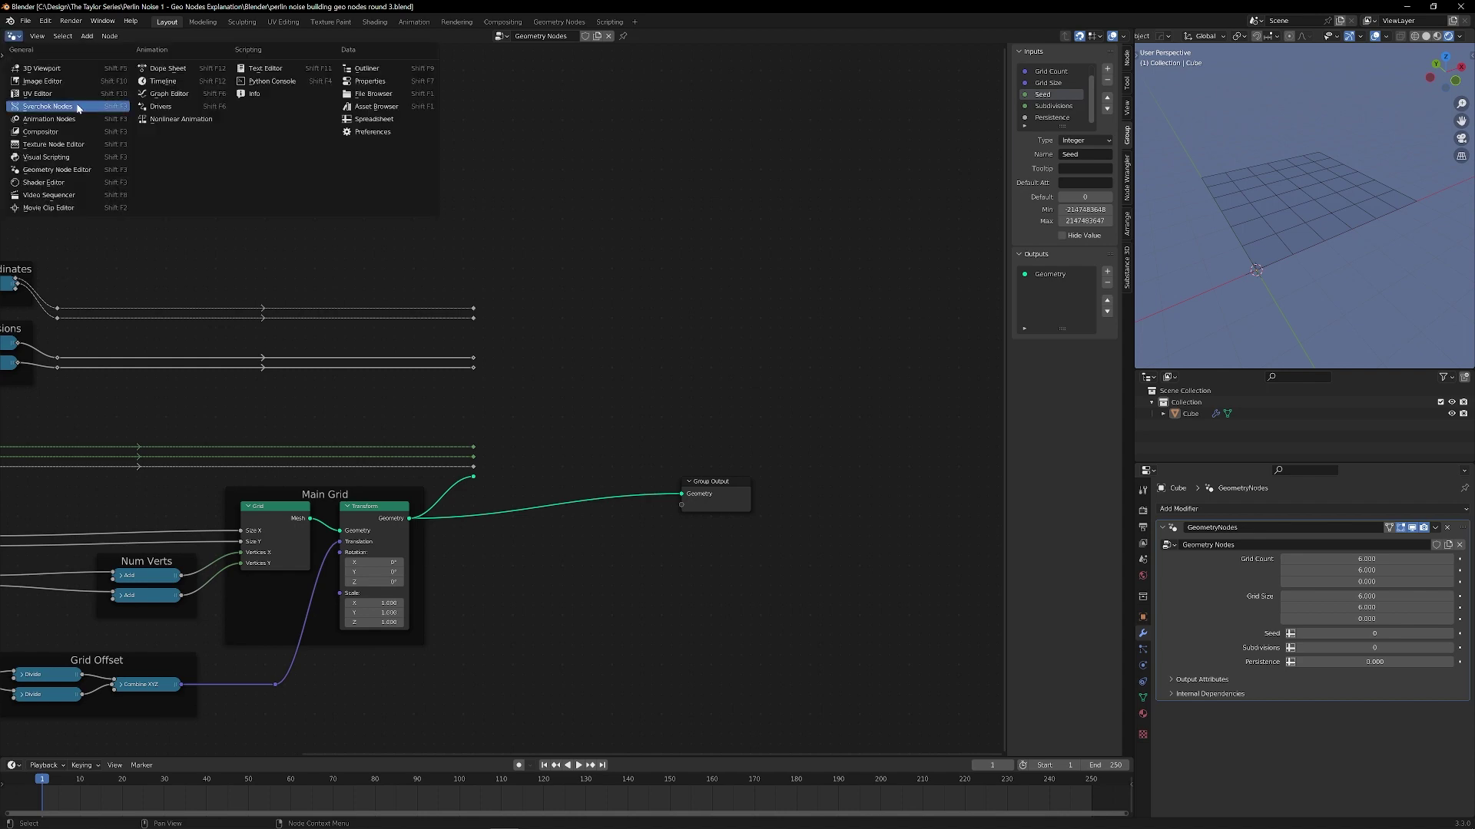
pyautogui.click(83, 183)
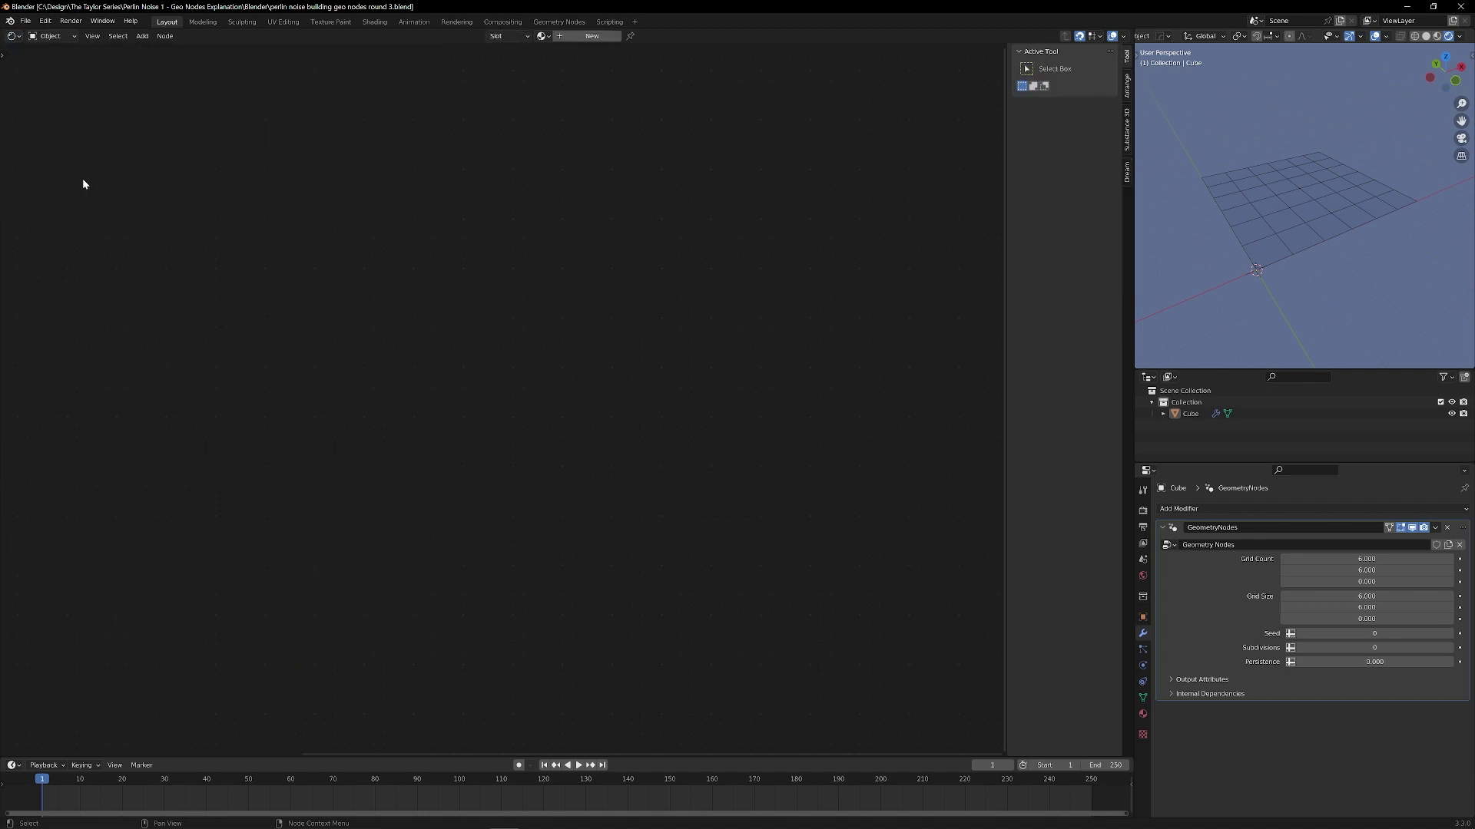
pyautogui.click(1143, 716)
pyautogui.click(1277, 228)
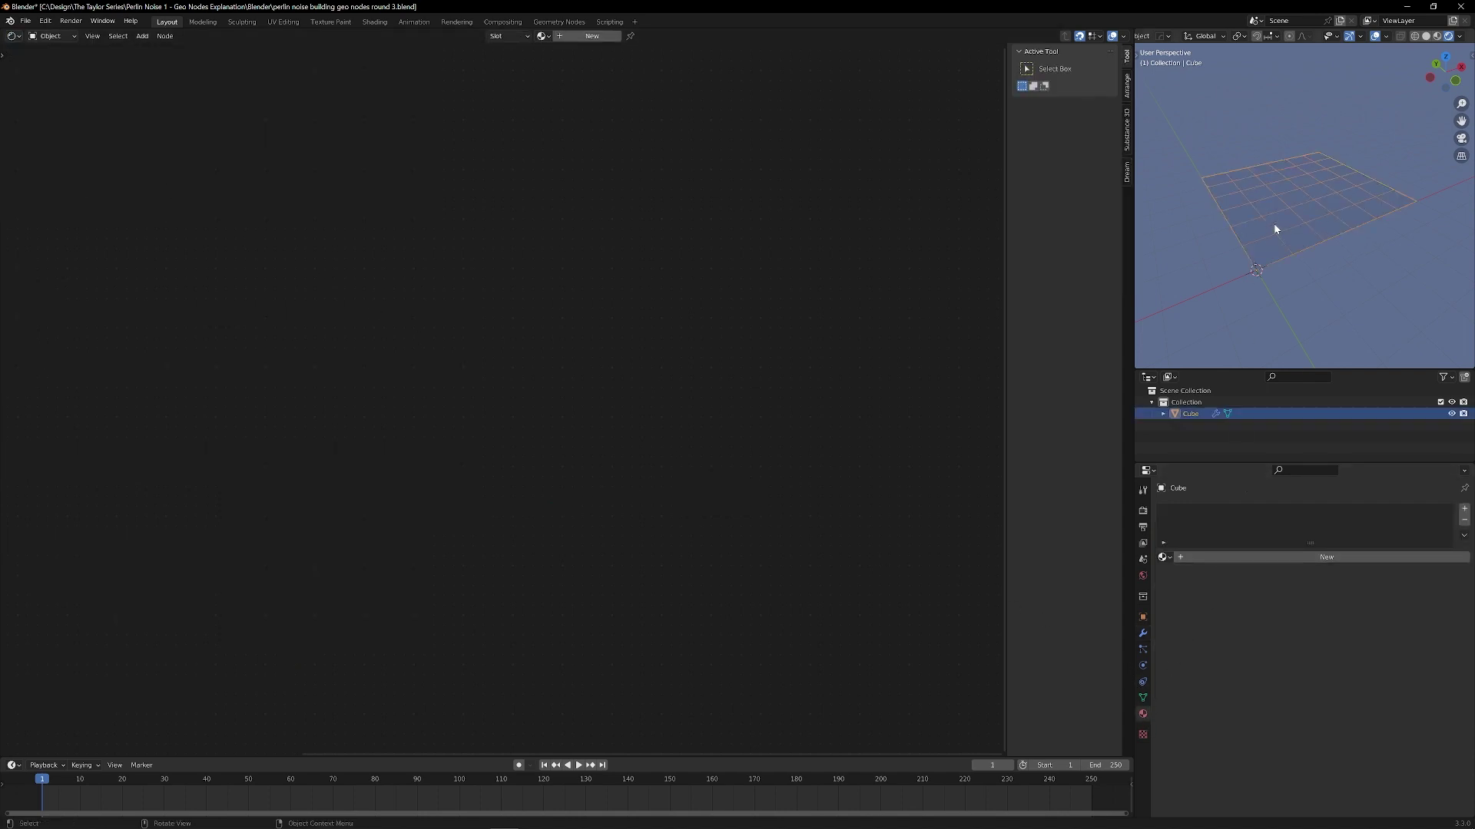
pyautogui.click(1256, 557)
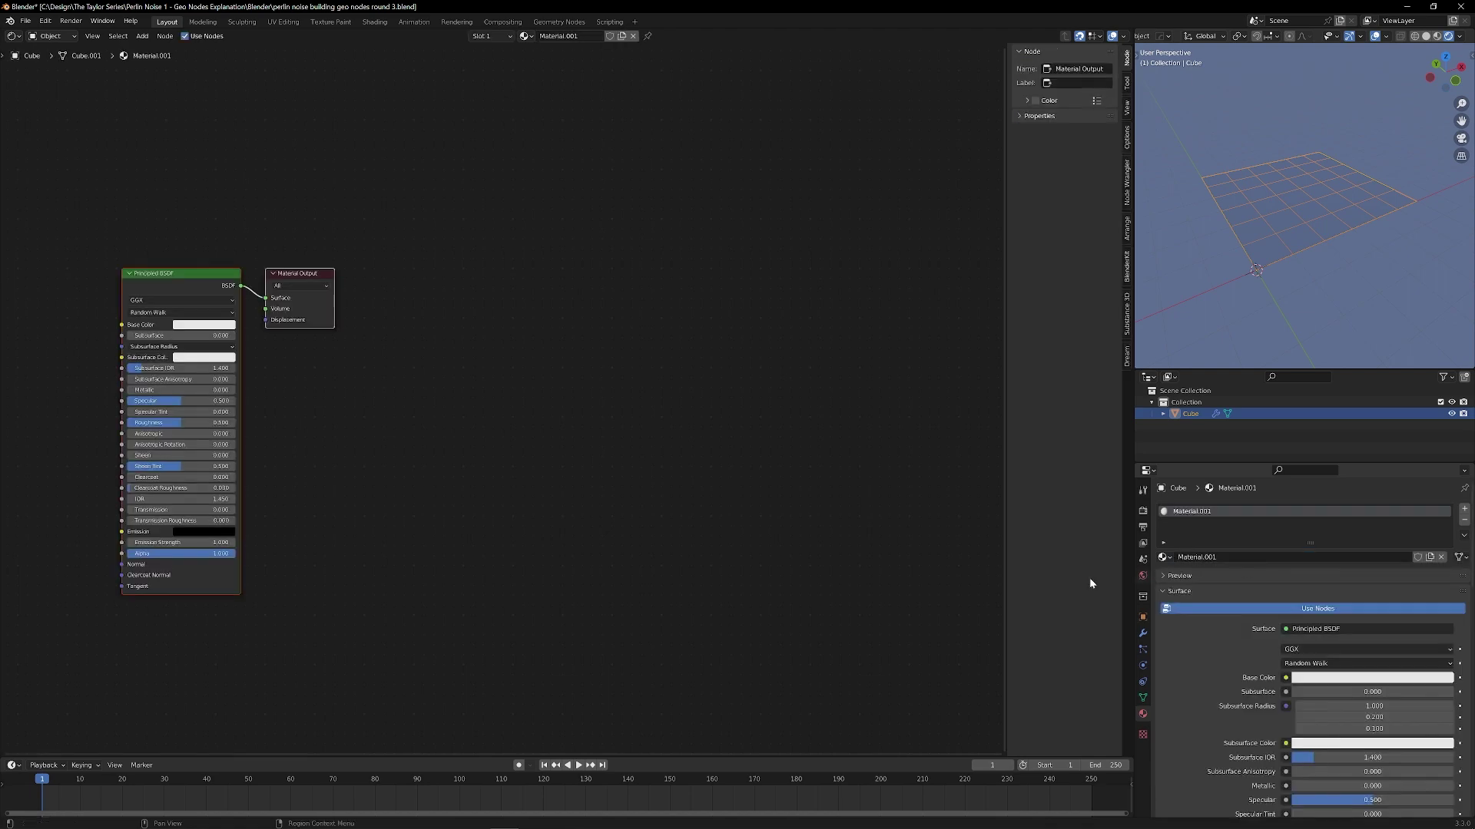
pyautogui.click(1215, 560)
pyautogui.write('perlin noise')
pyautogui.press('Return')
# Feed an Attribute node named 'perlin color' into the material's Base Color
pyautogui.press('Home')
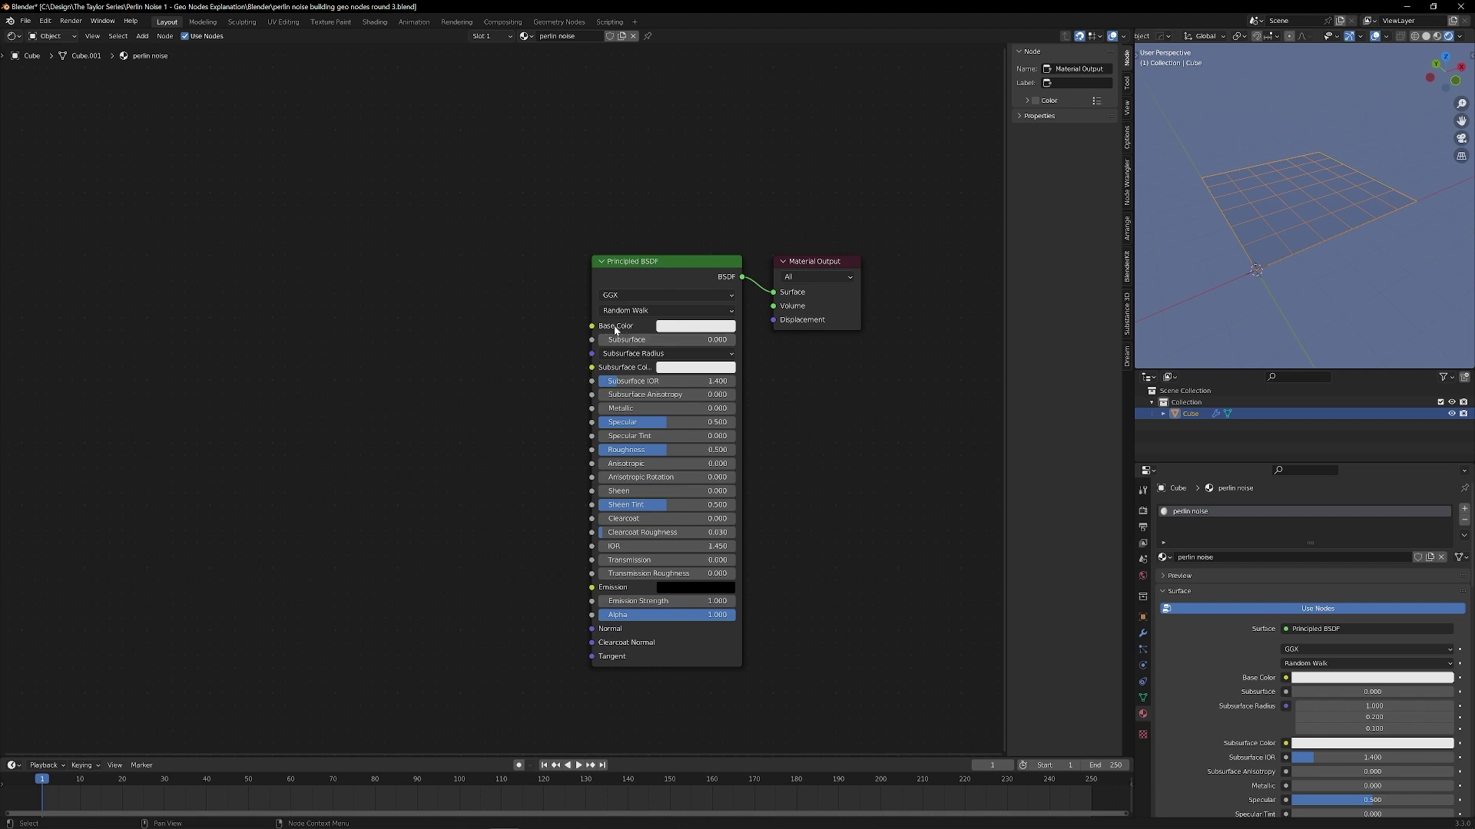
pyautogui.hotkey('shift', 'a')
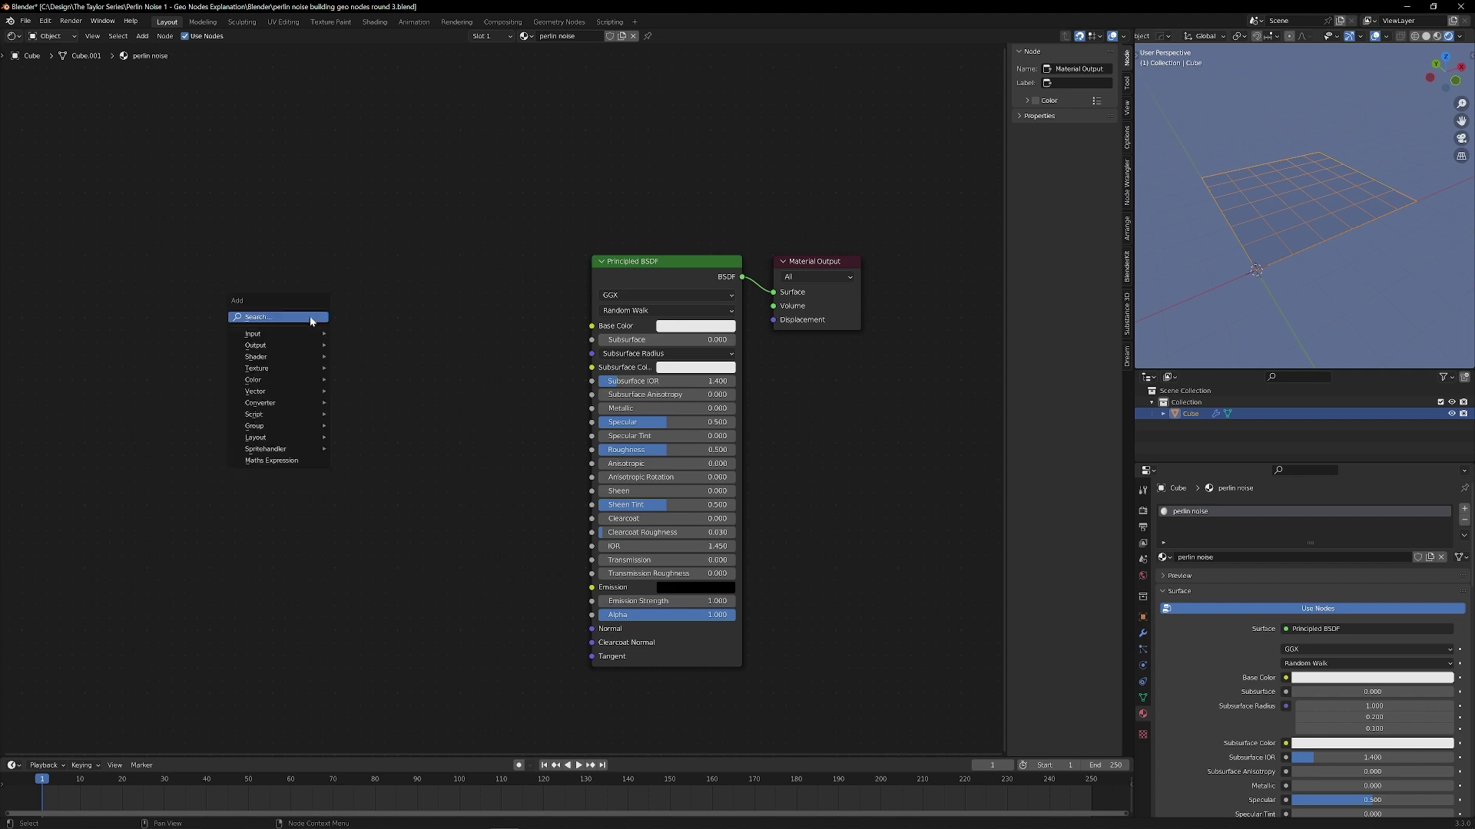
pyautogui.write('attribute')
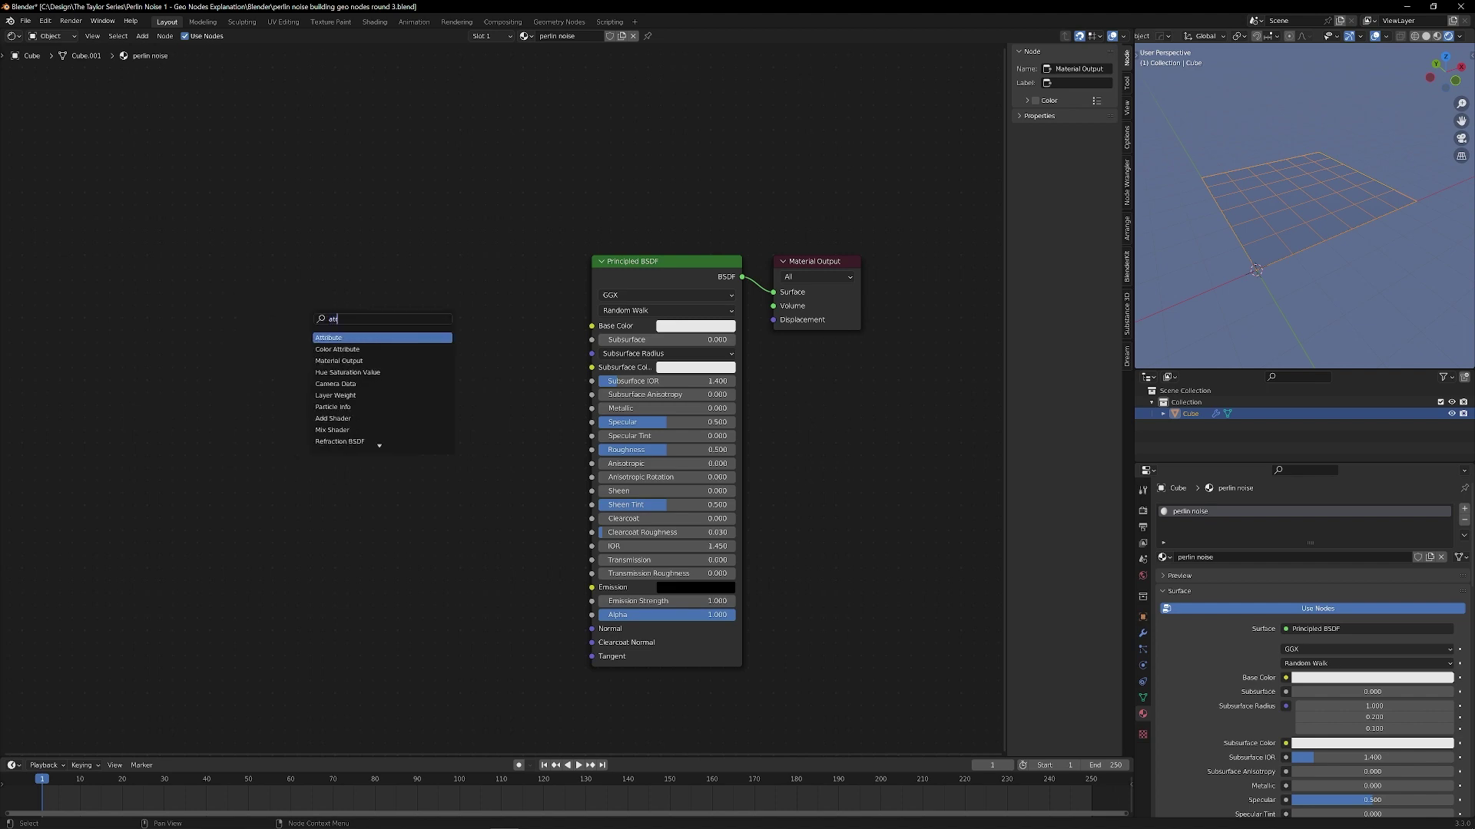
pyautogui.press('Return')
pyautogui.moveTo(398, 338); pyautogui.dragTo(596, 325)
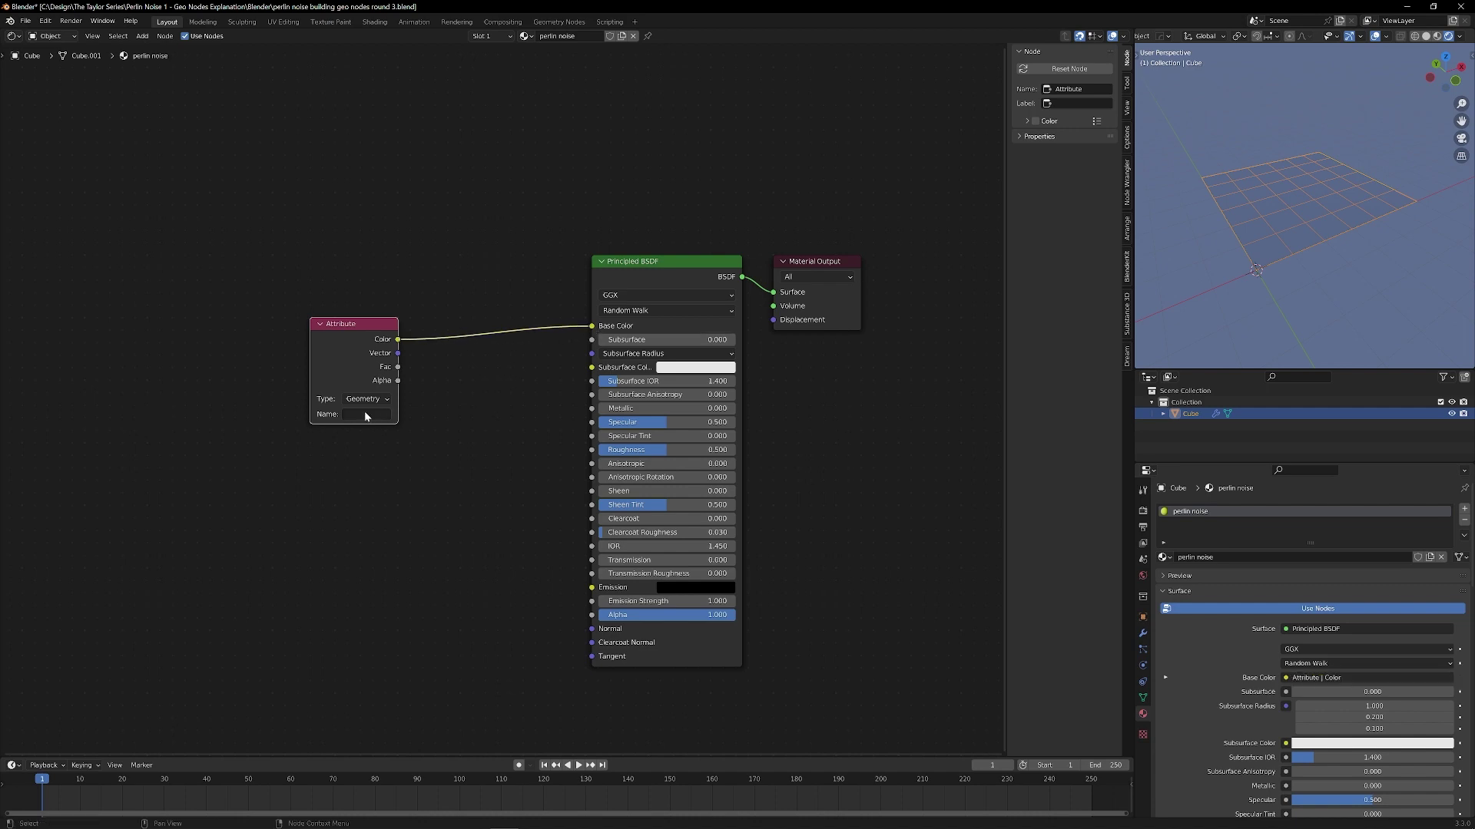
pyautogui.click(364, 414)
pyautogui.write('perlin color')
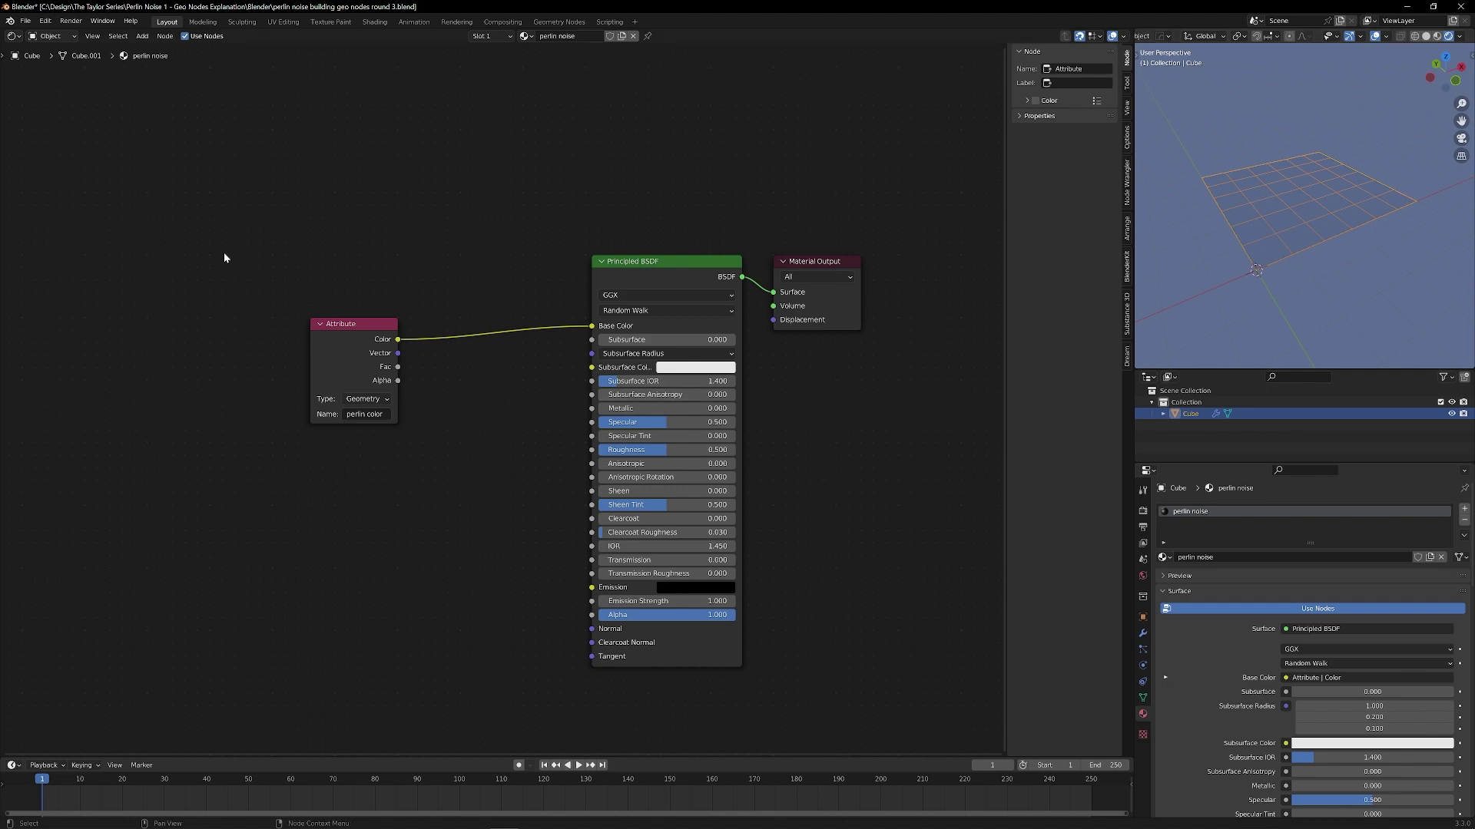
pyautogui.hotkey('shift', 'F3')
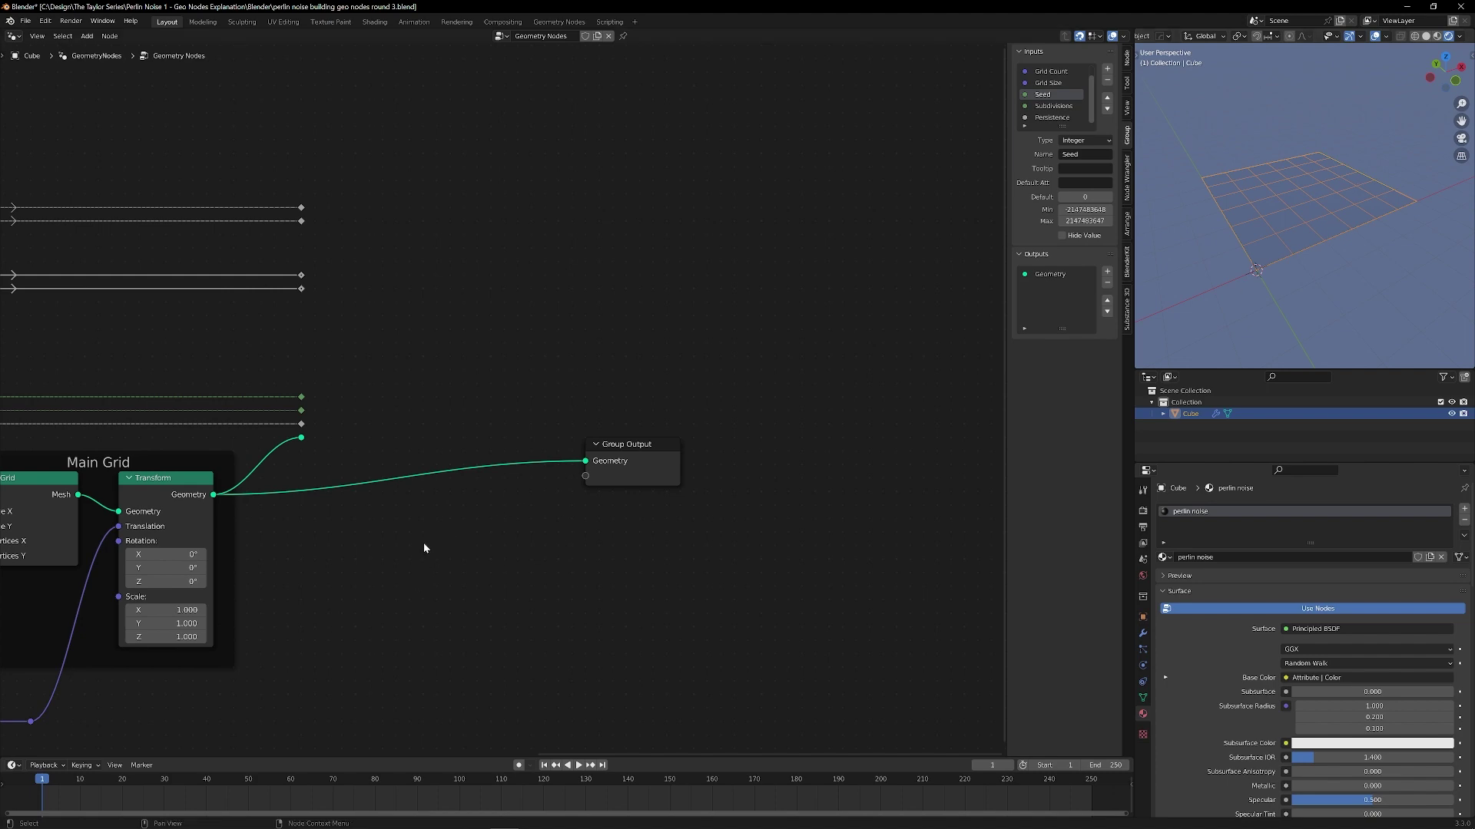
# Insert a Set Material node before Group Output, assigning the 'perlin noise' material
pyautogui.hotkey('shift', 'a')
pyautogui.write('set')
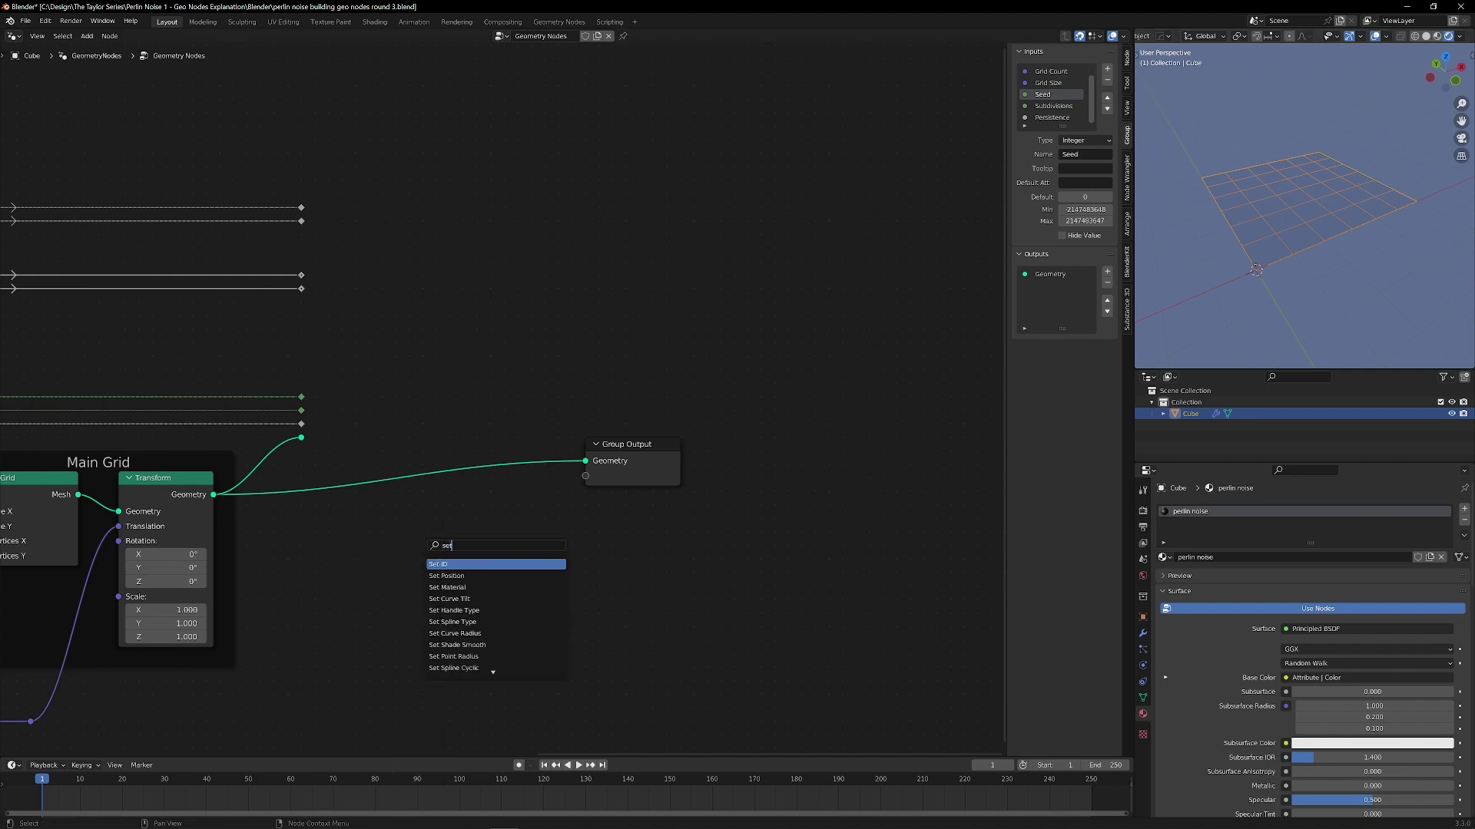
pyautogui.write(' mate')
pyautogui.press('Return')
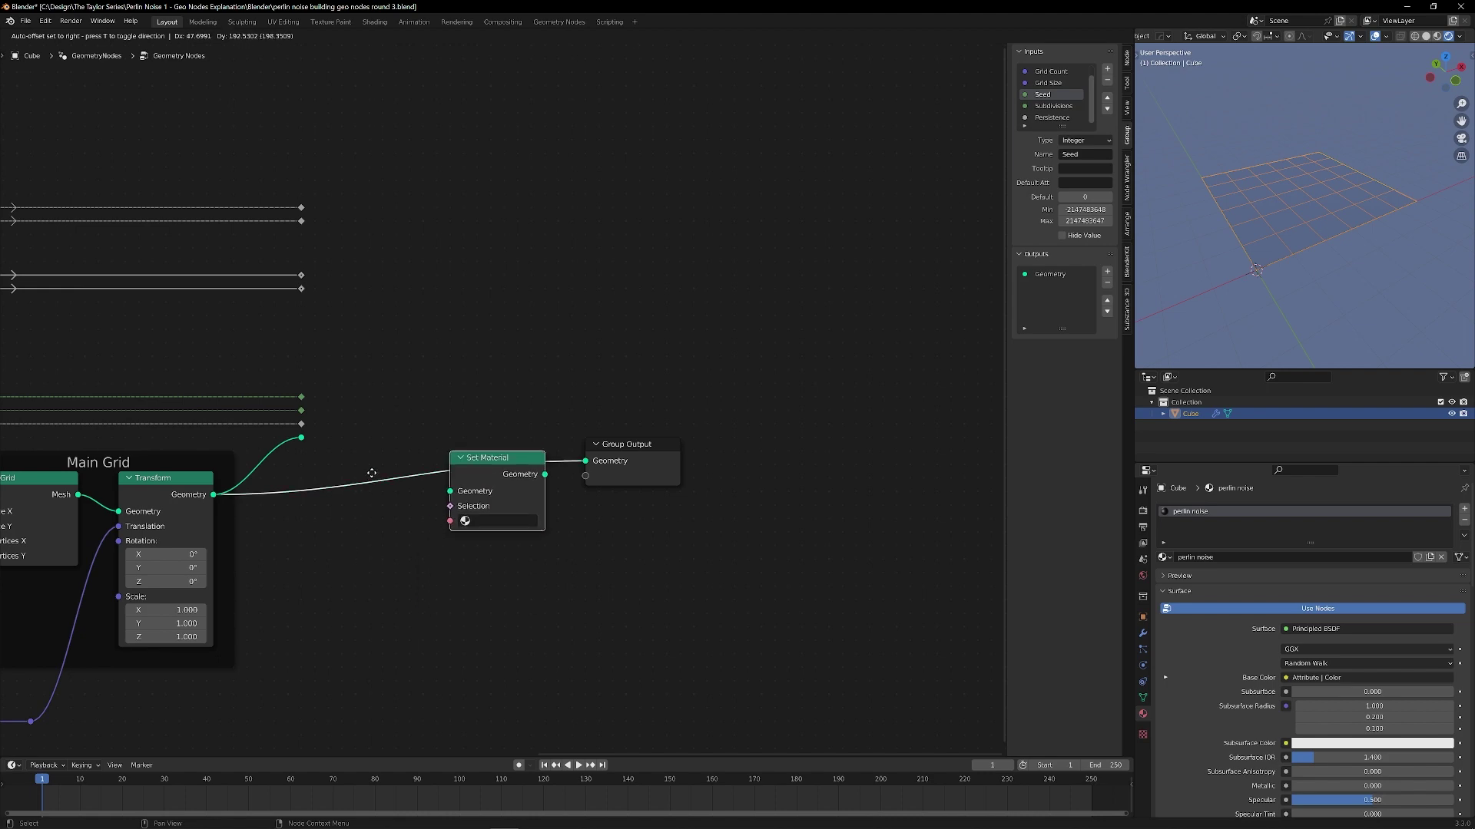
pyautogui.click(373, 470)
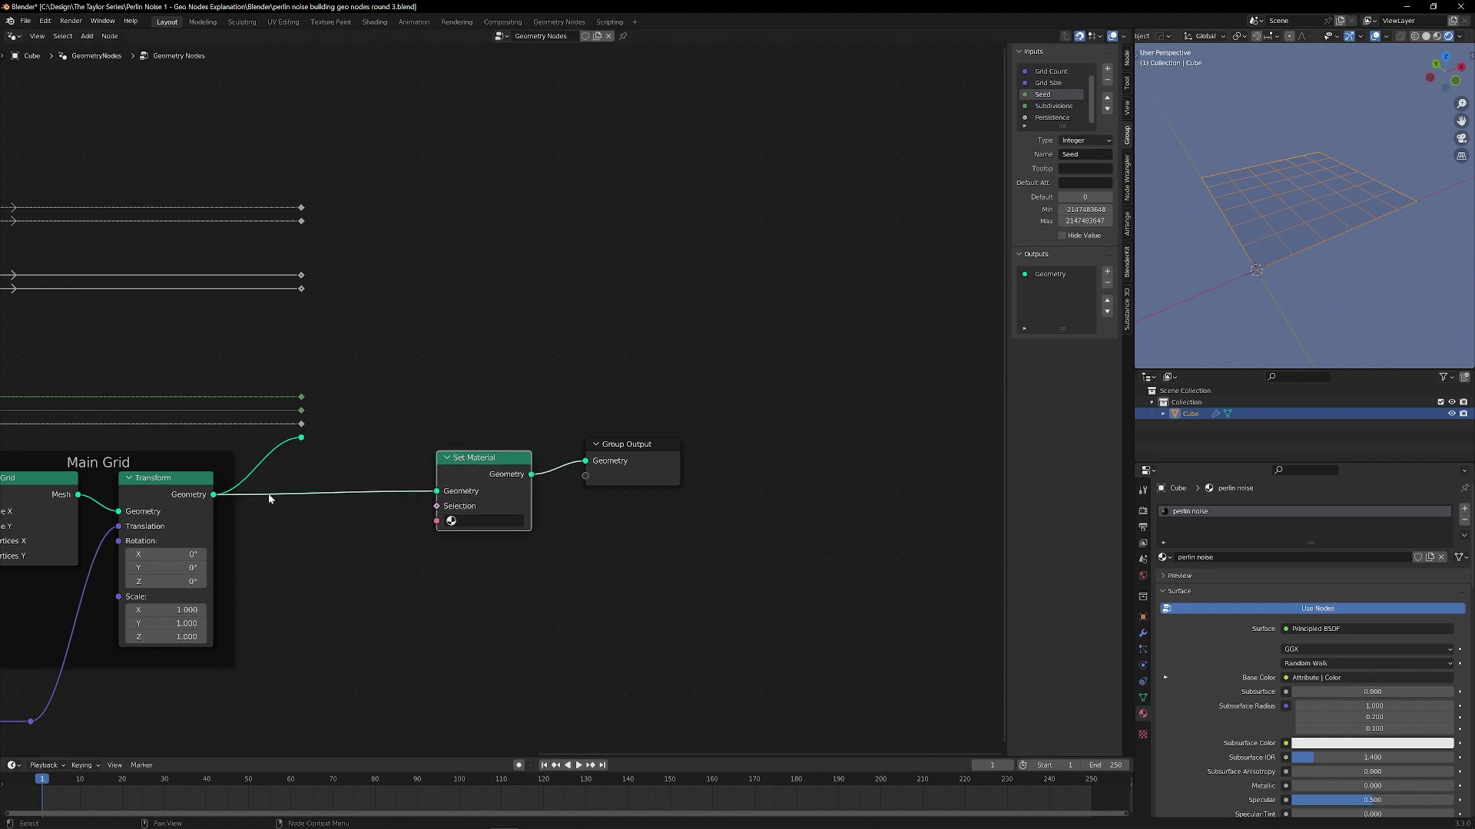
pyautogui.click(491, 521)
pyautogui.click(509, 554)
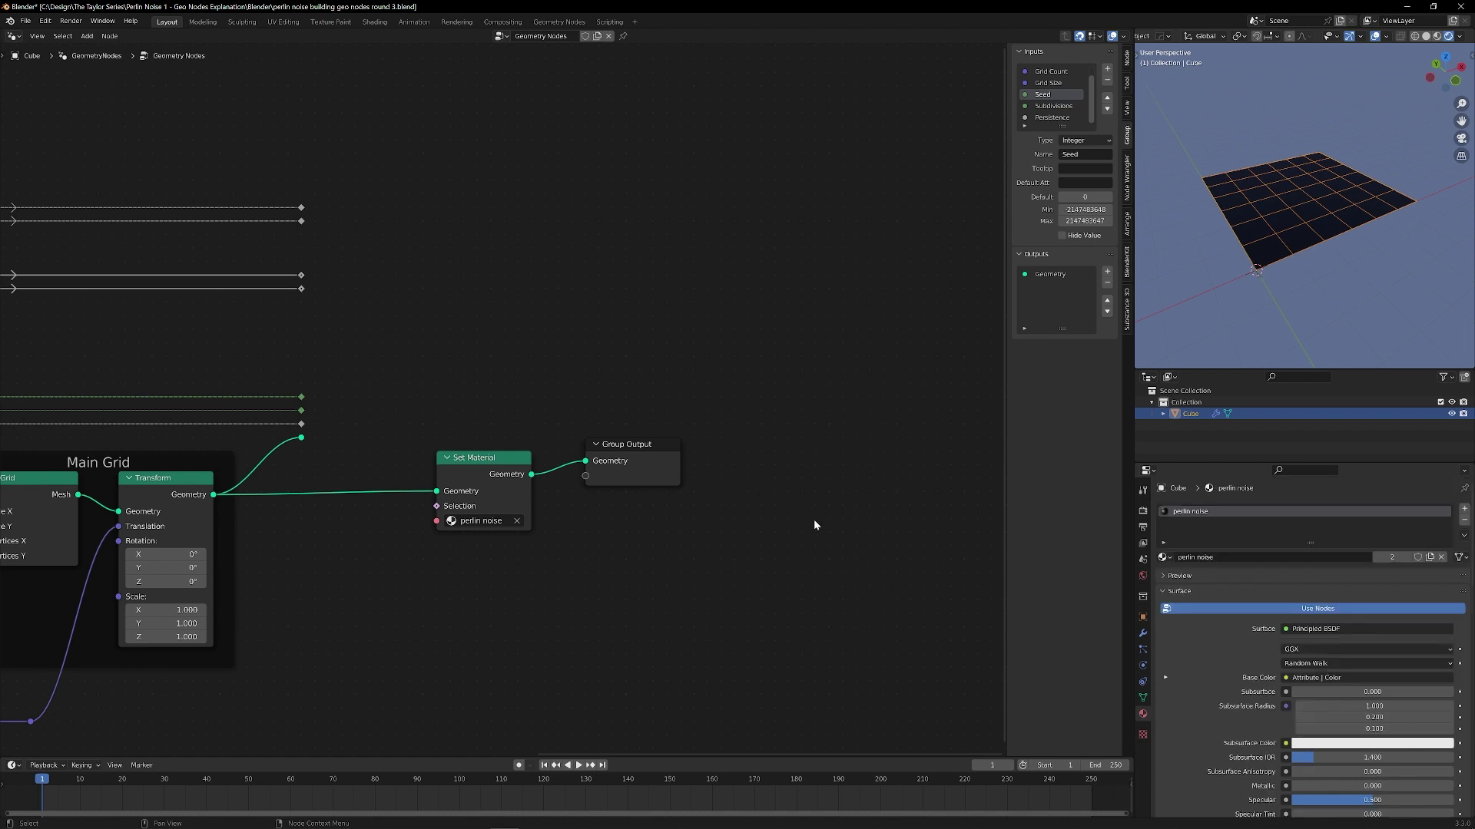
# Add a new node group output named 'coloration'
pyautogui.click(1105, 273)
pyautogui.click(1074, 357)
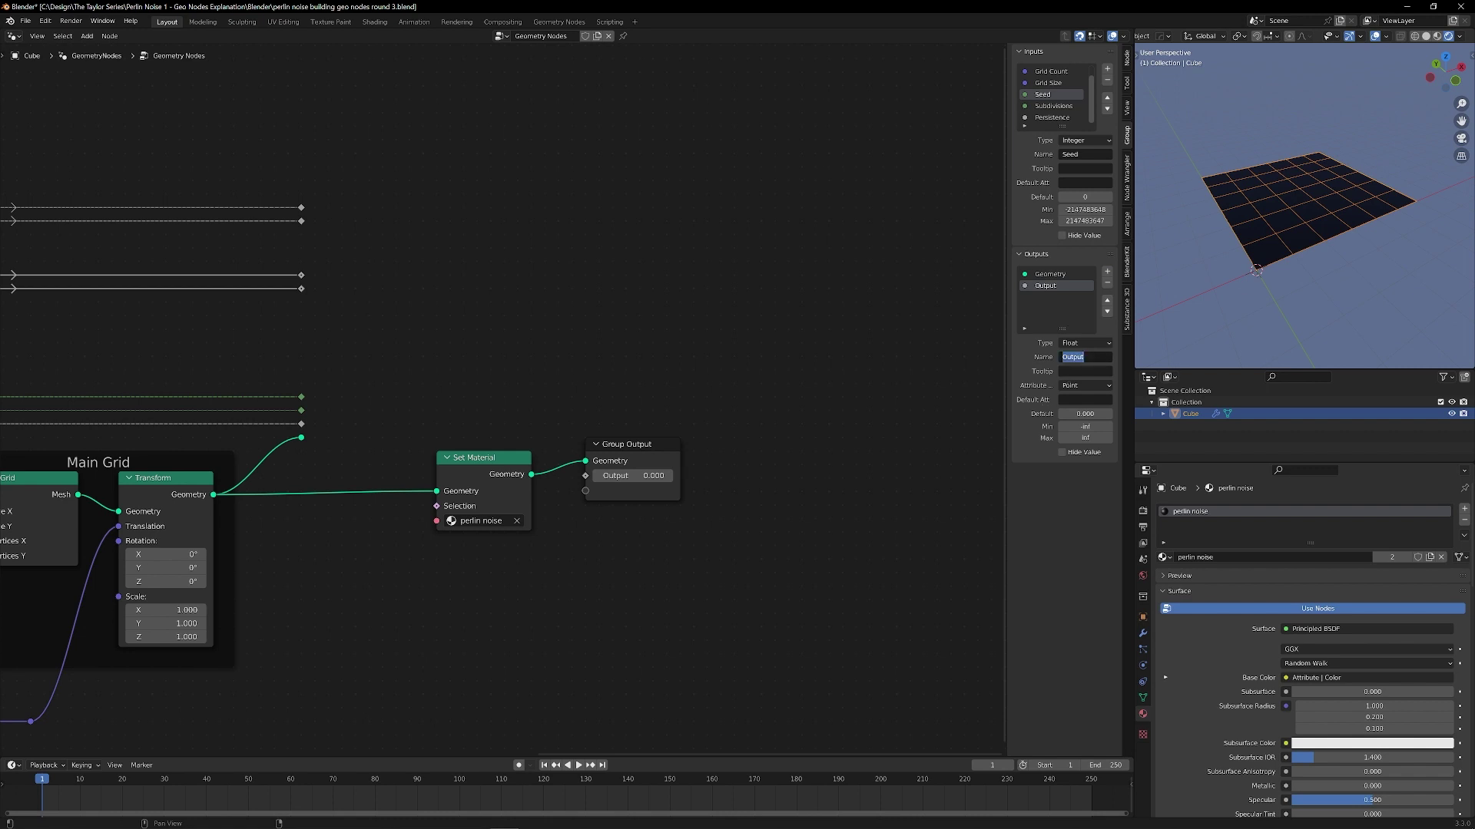
pyautogui.write('coloration')
pyautogui.press('Return')
# Store the modifier's coloration output as the 'perlin color' attribute
pyautogui.click(1144, 633)
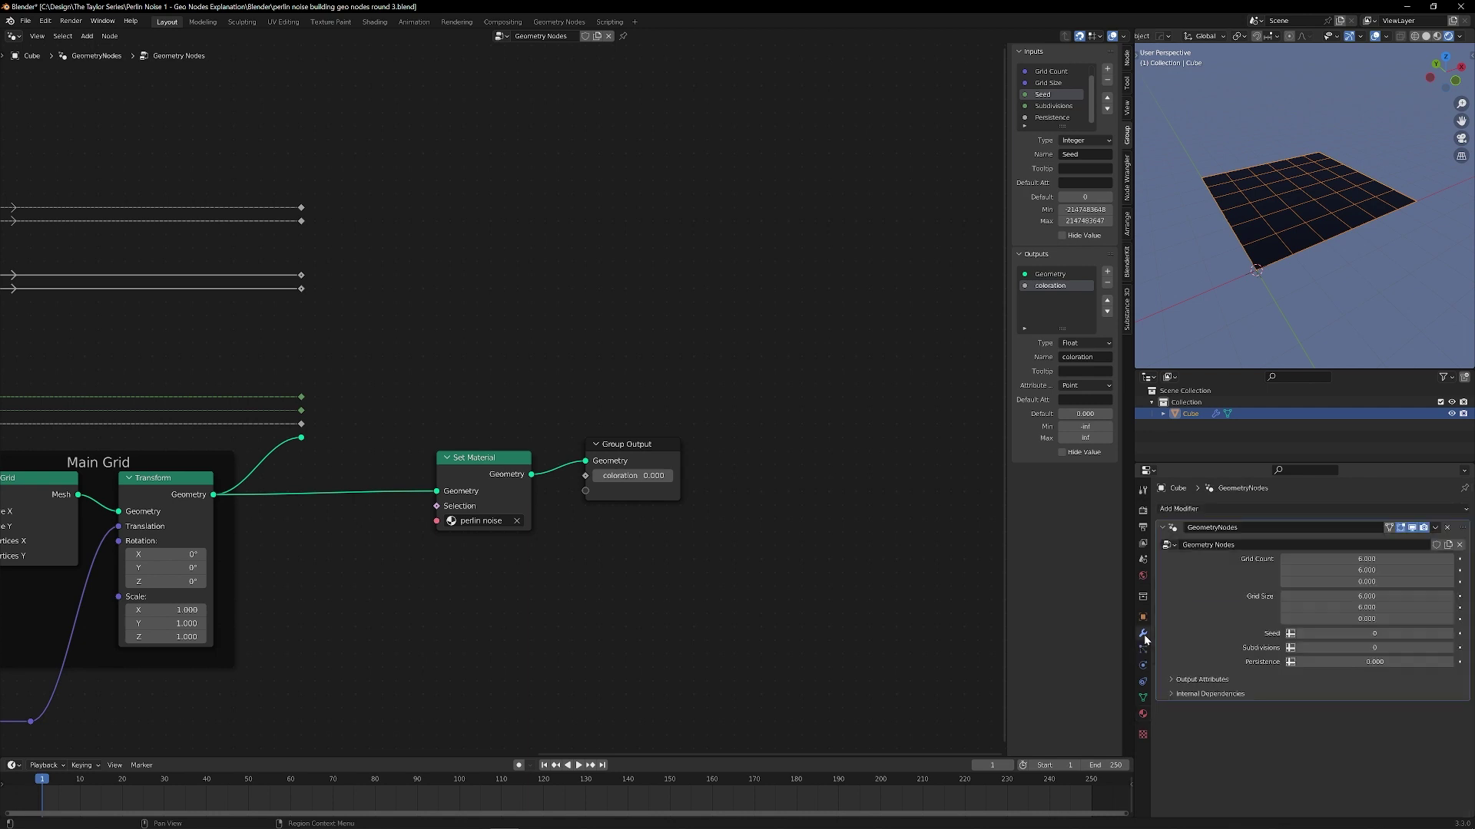
pyautogui.click(1168, 679)
pyautogui.click(1306, 698)
pyautogui.write('perlin color')
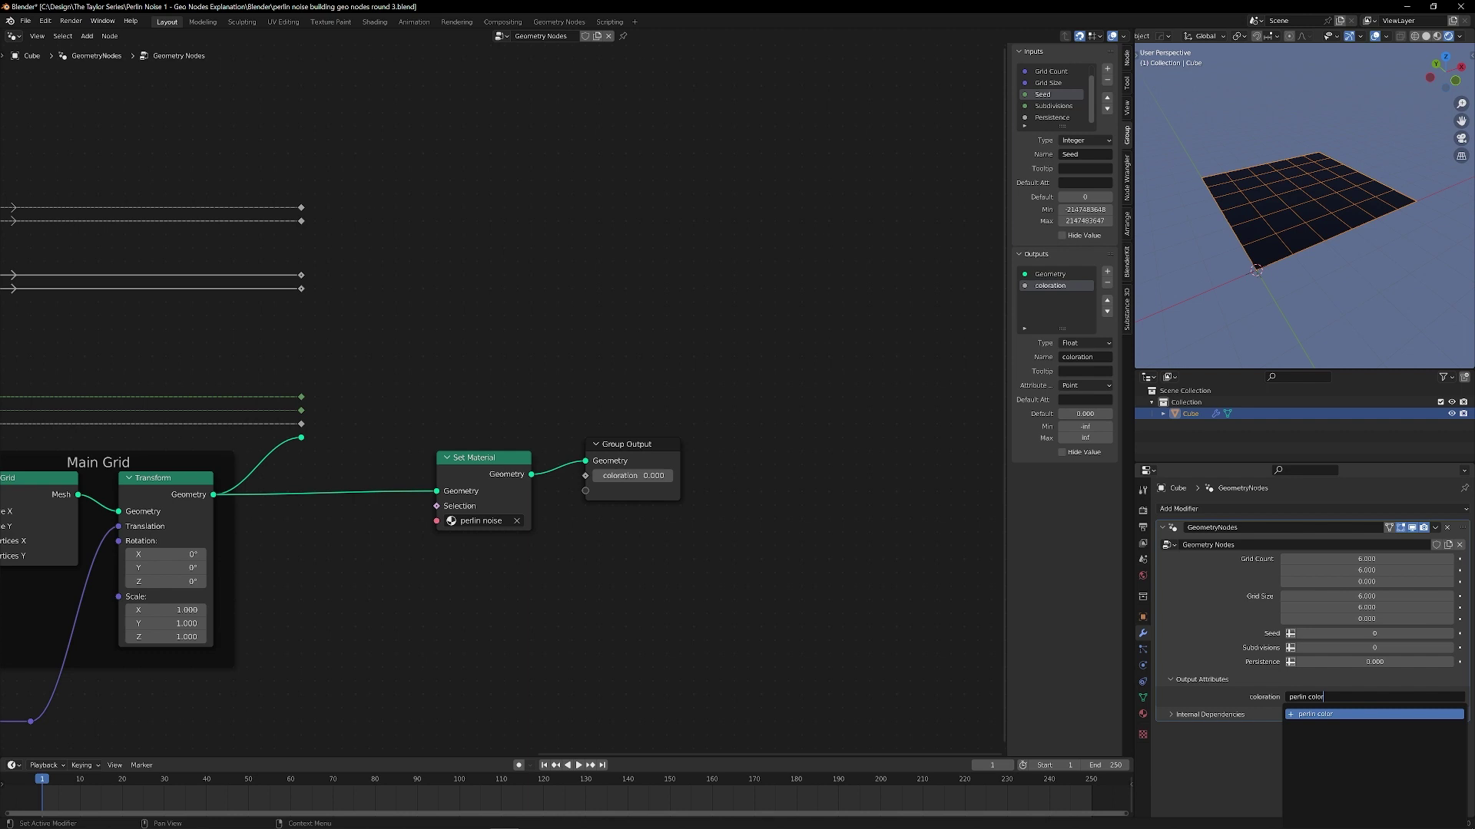
pyautogui.press('Return')
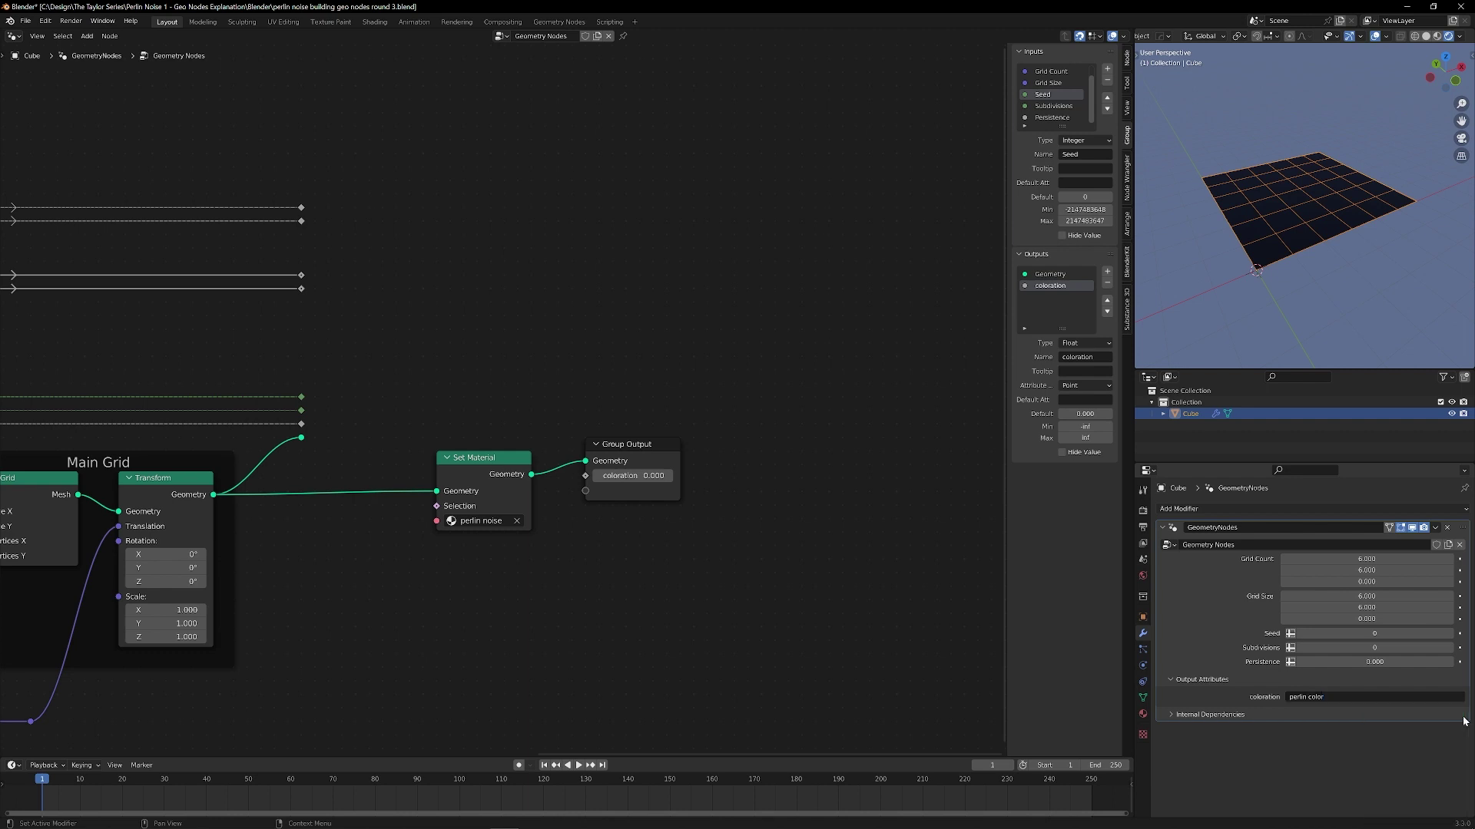
# Make the coloration output Color type, keeping its default colour black
pyautogui.click(1079, 346)
pyautogui.click(1083, 388)
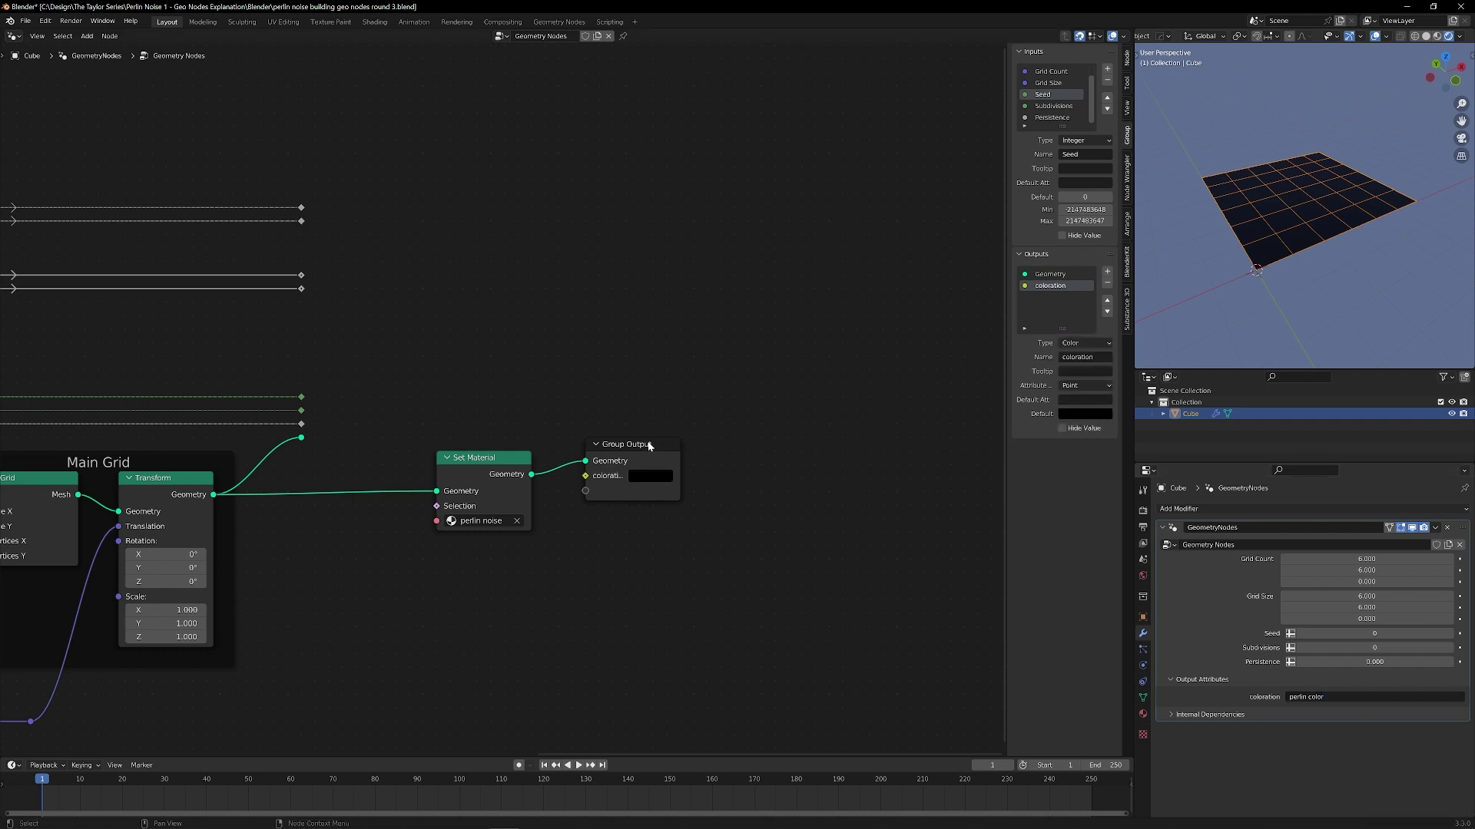
pyautogui.moveTo(649, 446); pyautogui.dragTo(703, 460)
pyautogui.click(699, 491)
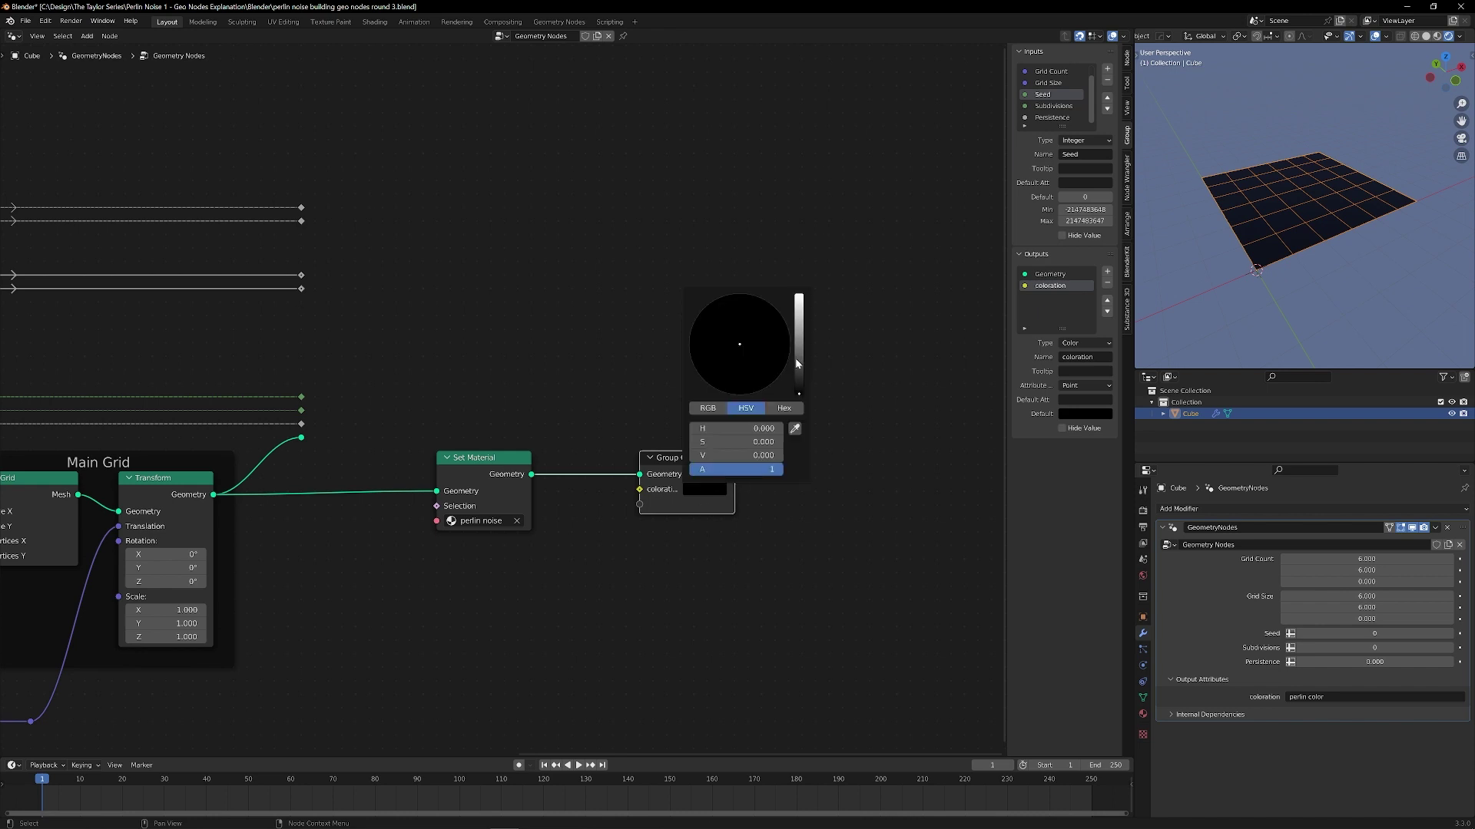
pyautogui.moveTo(794, 358)
pyautogui.mouseDown()
pyautogui.moveTo(798, 299)
pyautogui.moveTo(780, 377)
pyautogui.moveTo(691, 332)
pyautogui.moveTo(789, 350)
pyautogui.moveTo(777, 376)
pyautogui.mouseUp()
pyautogui.hotkey('ctrl', 'z')
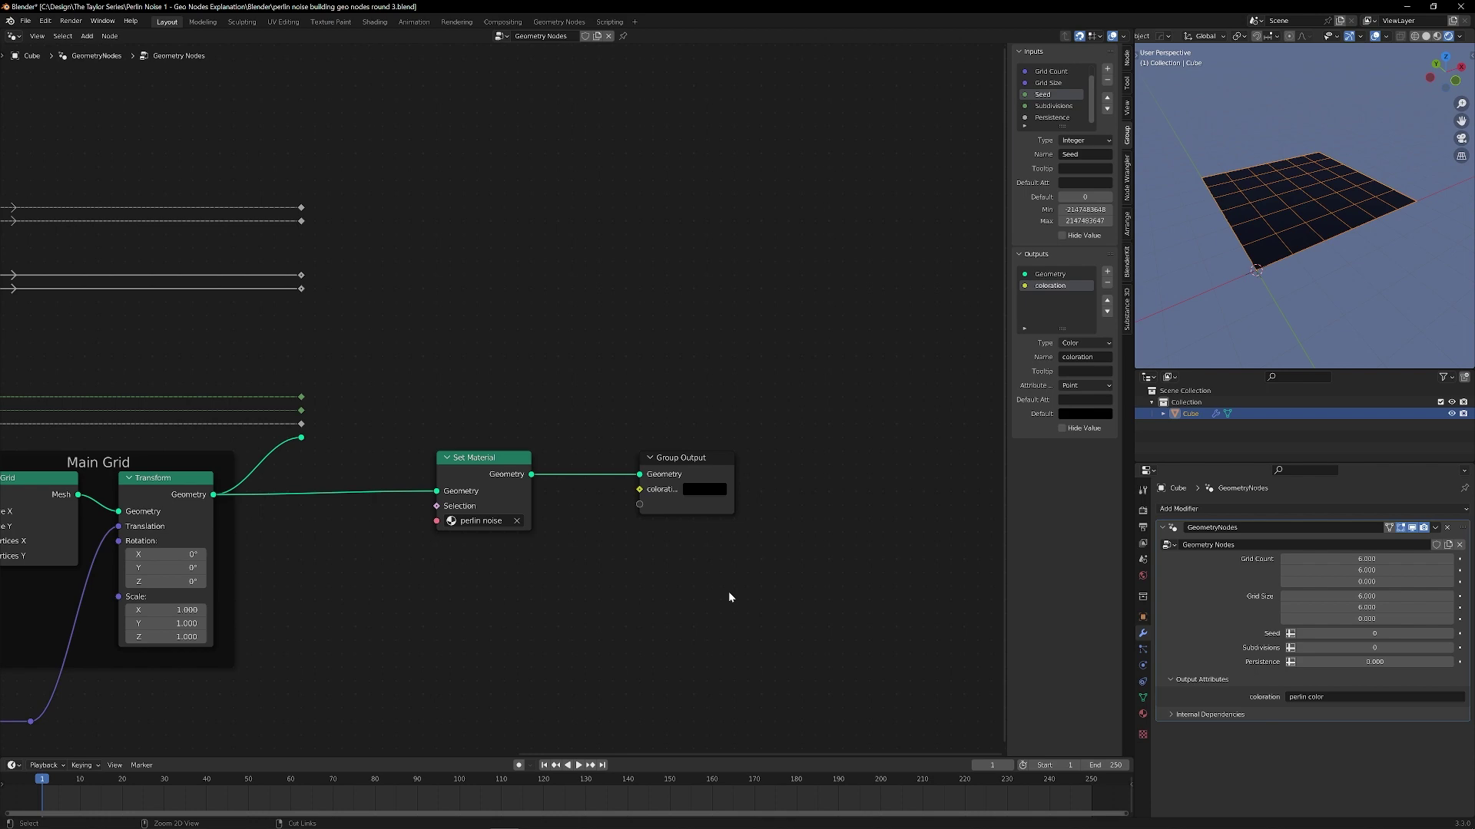
pyautogui.moveTo(674, 469); pyautogui.dragTo(716, 612, button='middle')
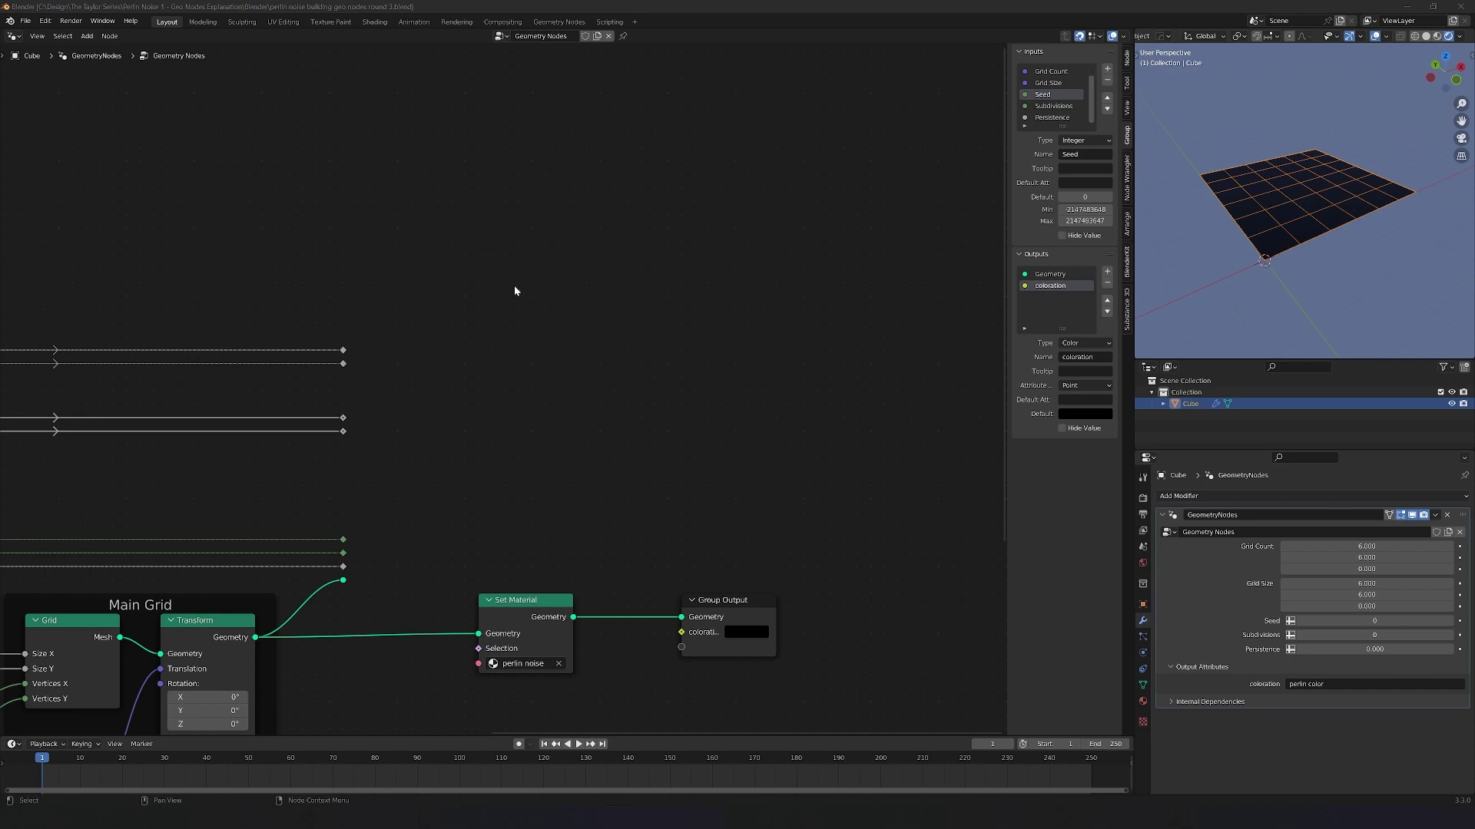
pyautogui.press('Home')
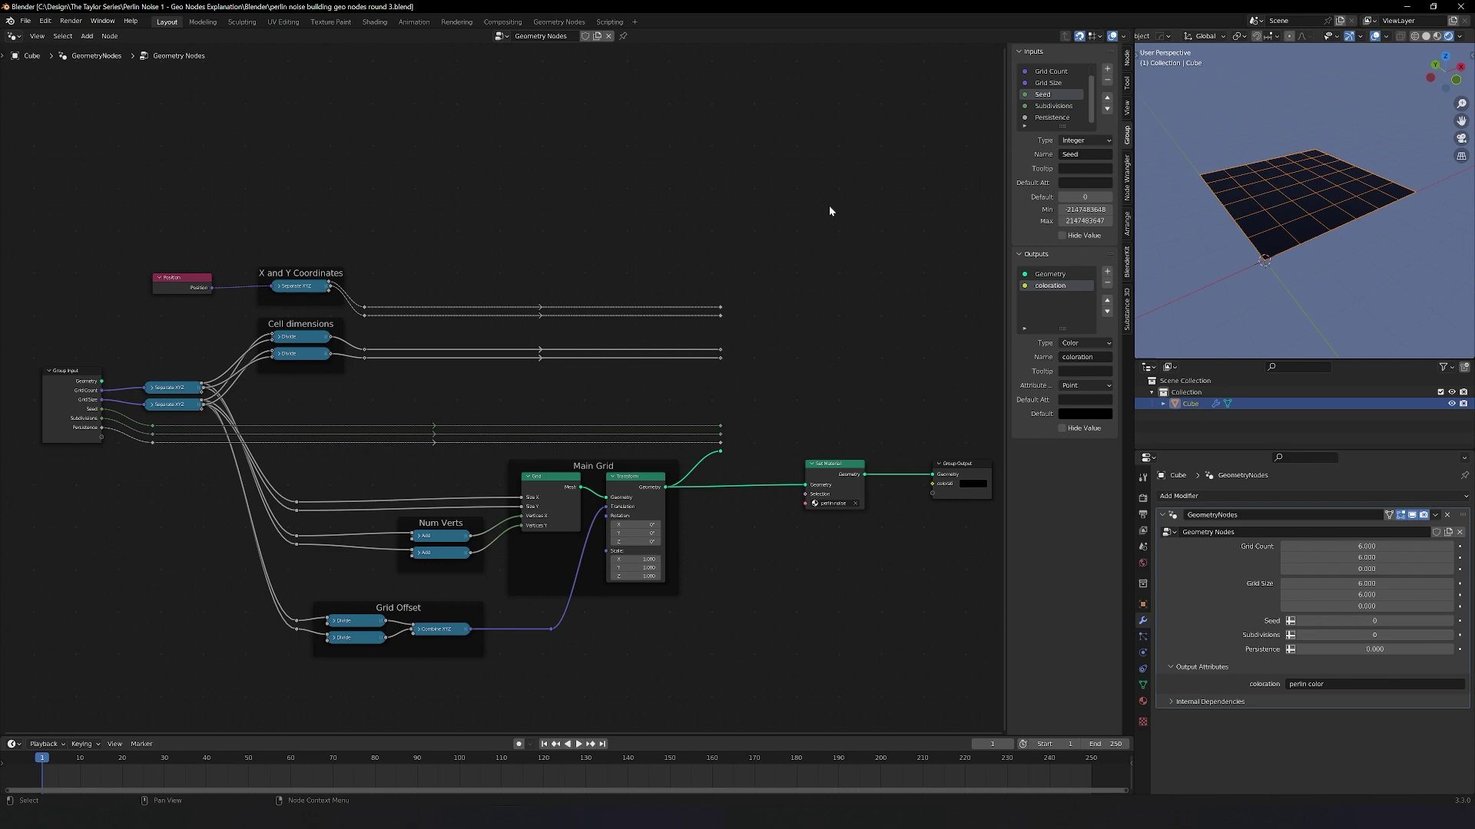
pyautogui.moveTo(790, 290); pyautogui.dragTo(444, 339, button='middle')
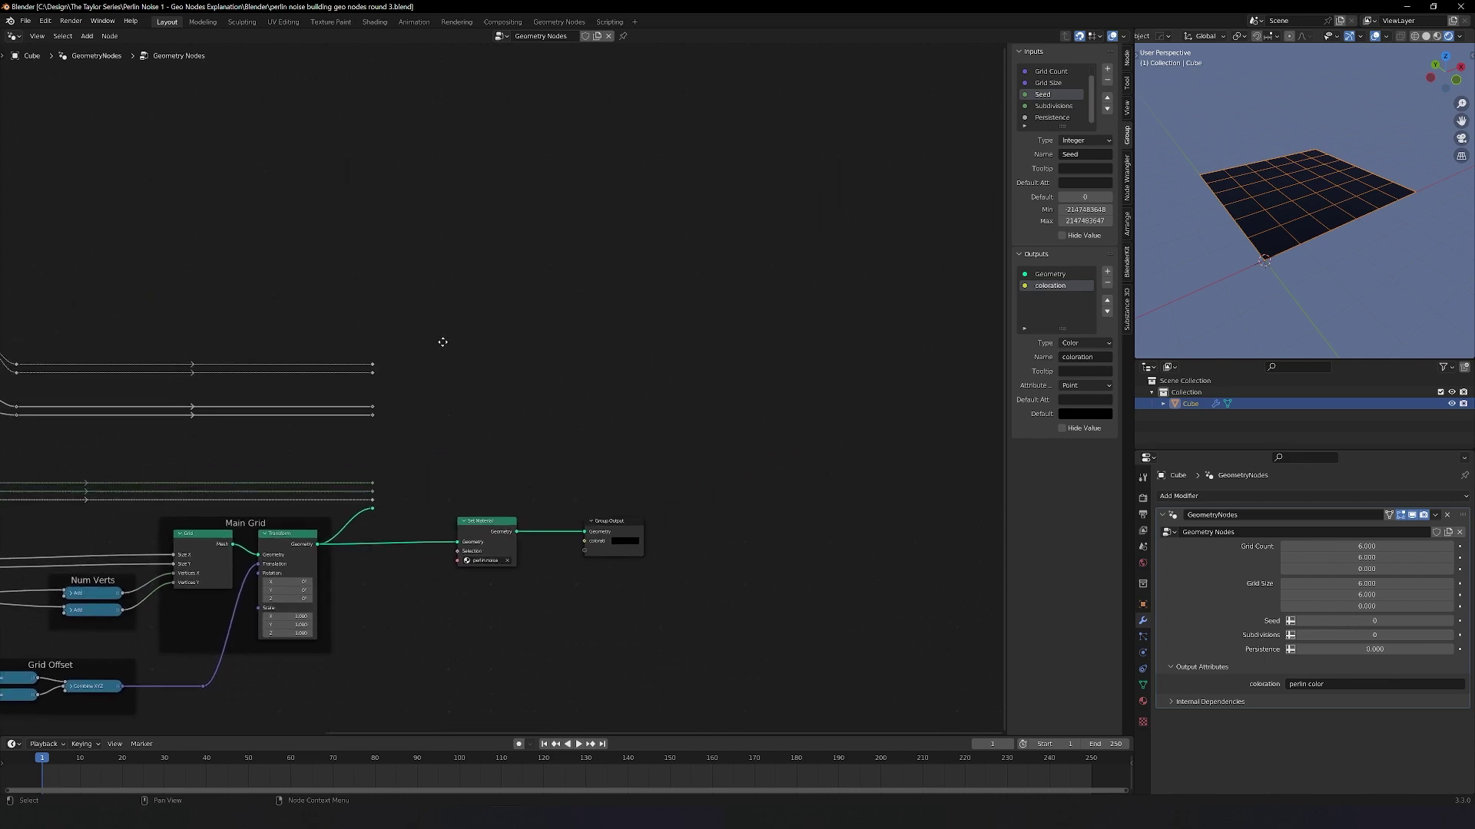
pyautogui.scroll(2, 450, 388)
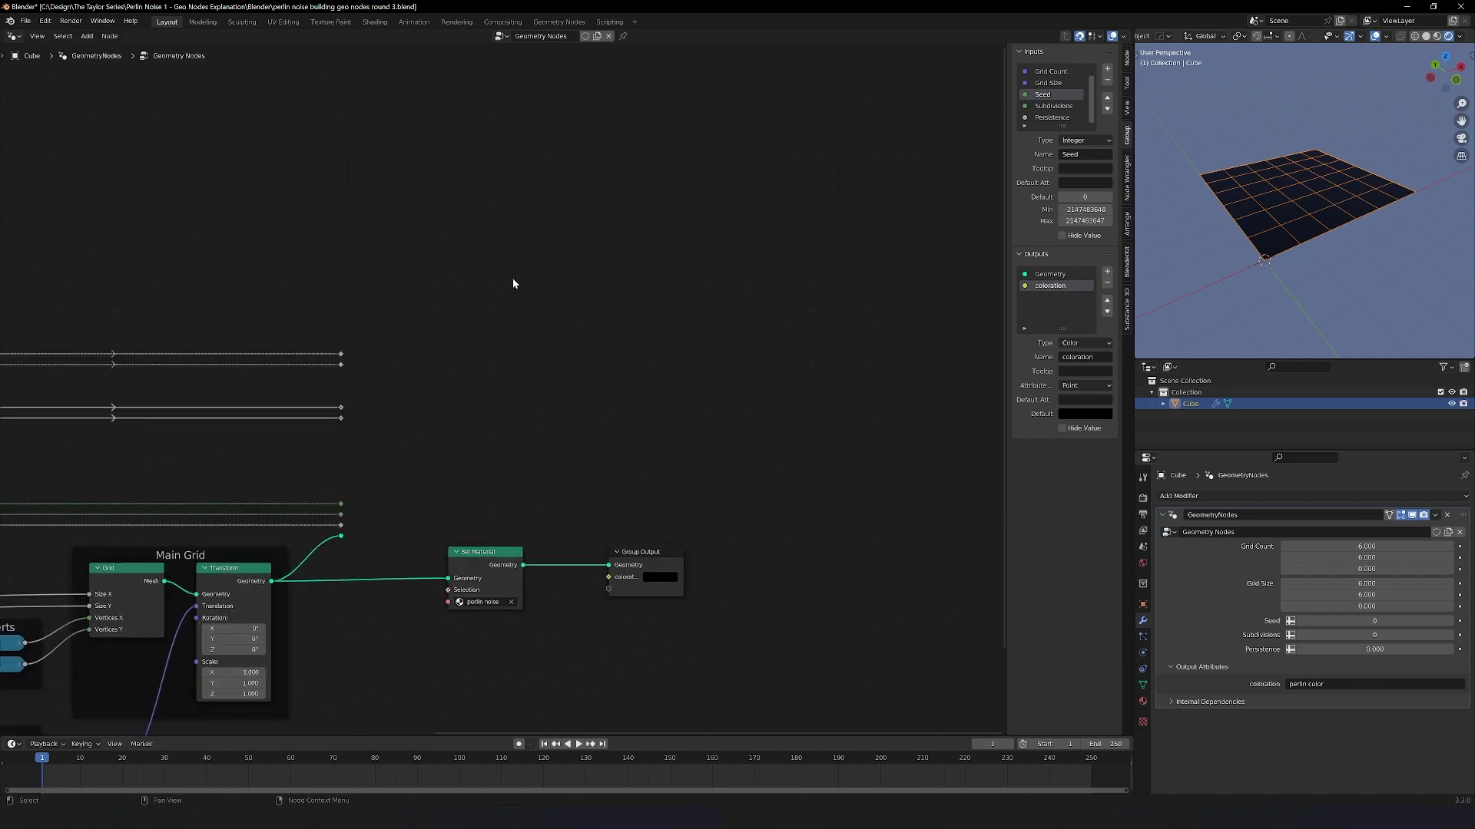
pyautogui.moveTo(513, 278); pyautogui.dragTo(511, 337, button='middle')
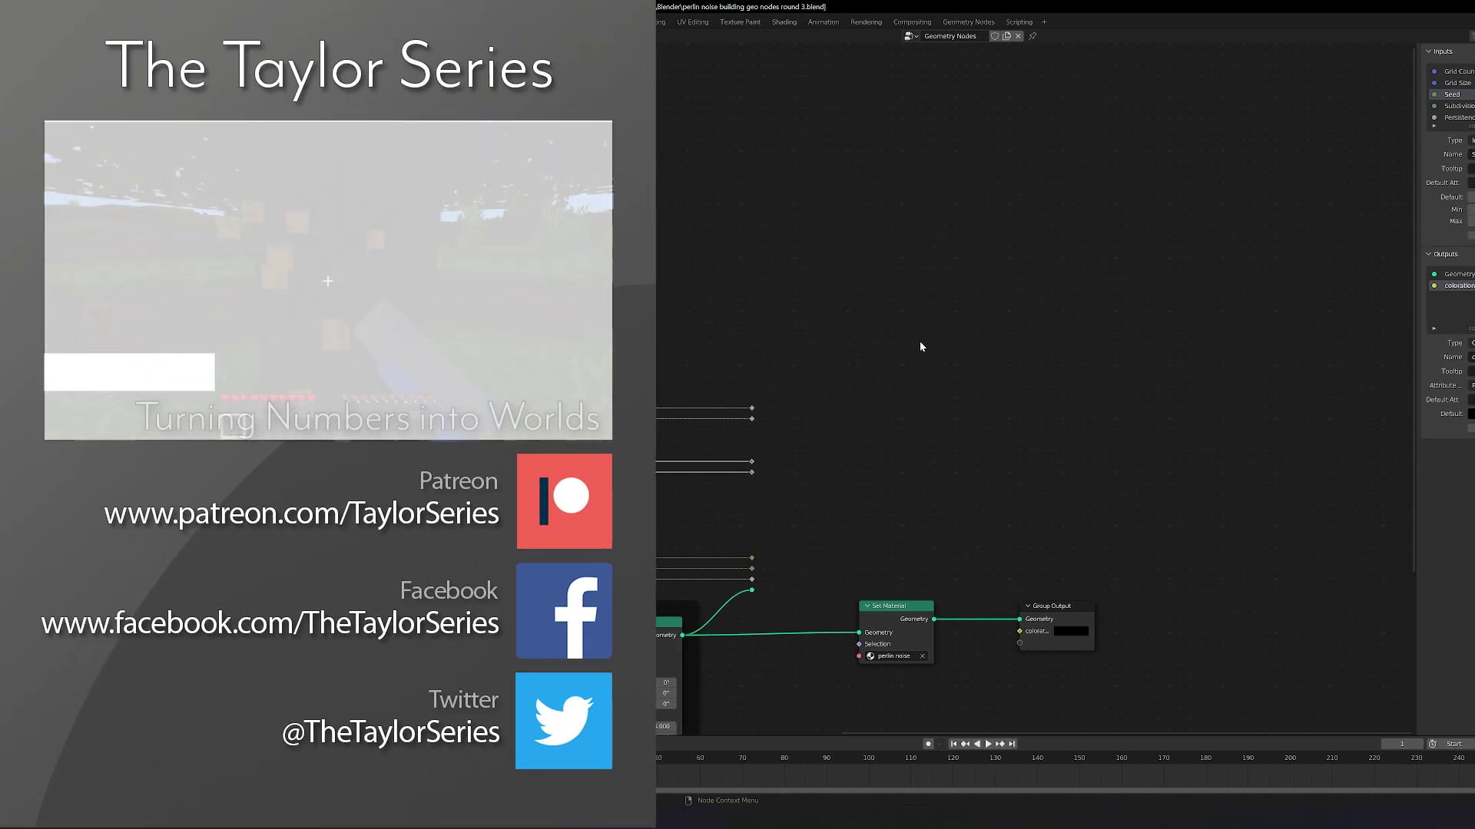